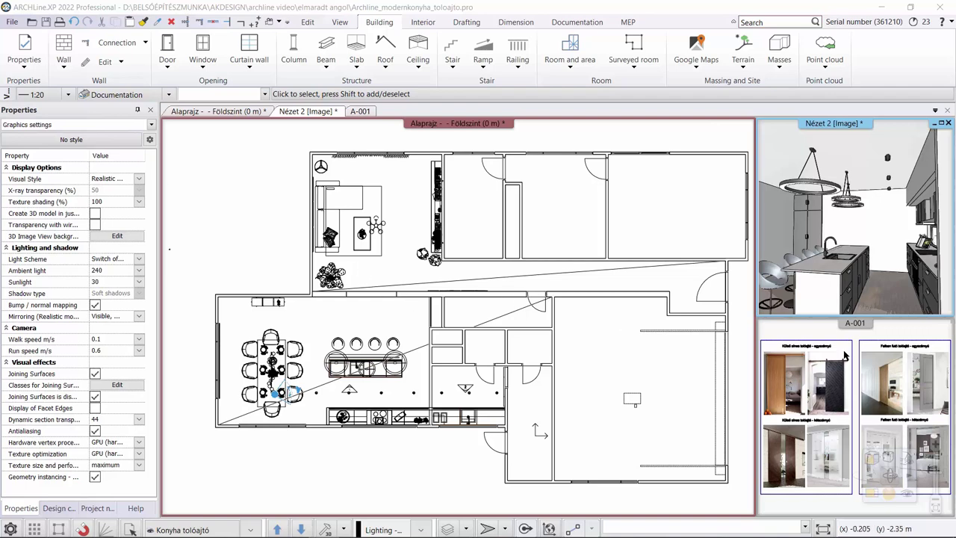
Look over the sliding-door reference sheet A-001, close it, and bring the ground-floor plan's kitchen area into the main view
click(360, 110)
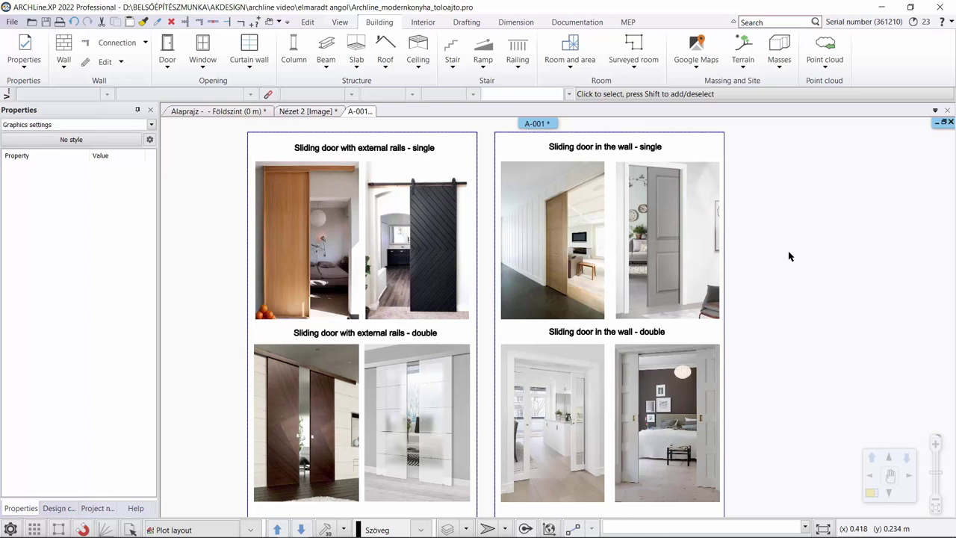
click(943, 122)
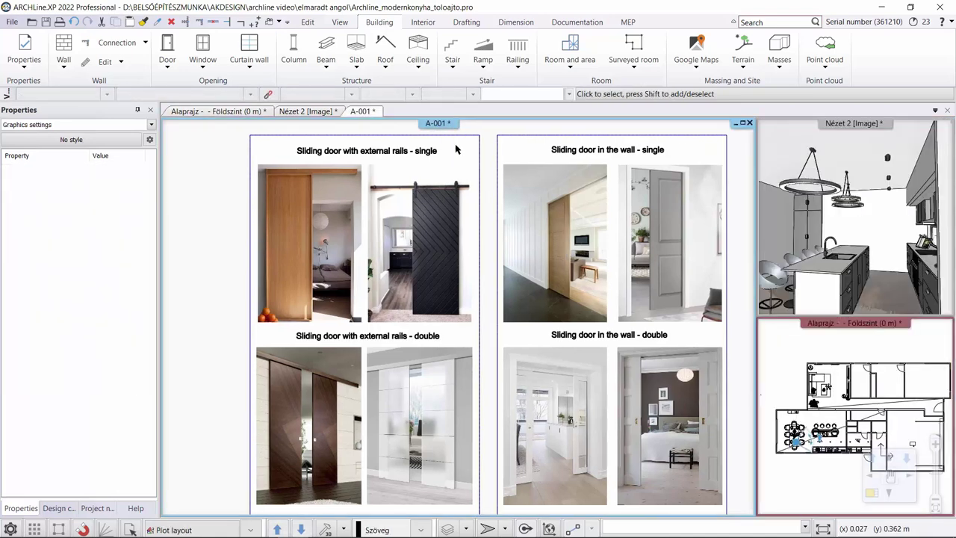
click(750, 125)
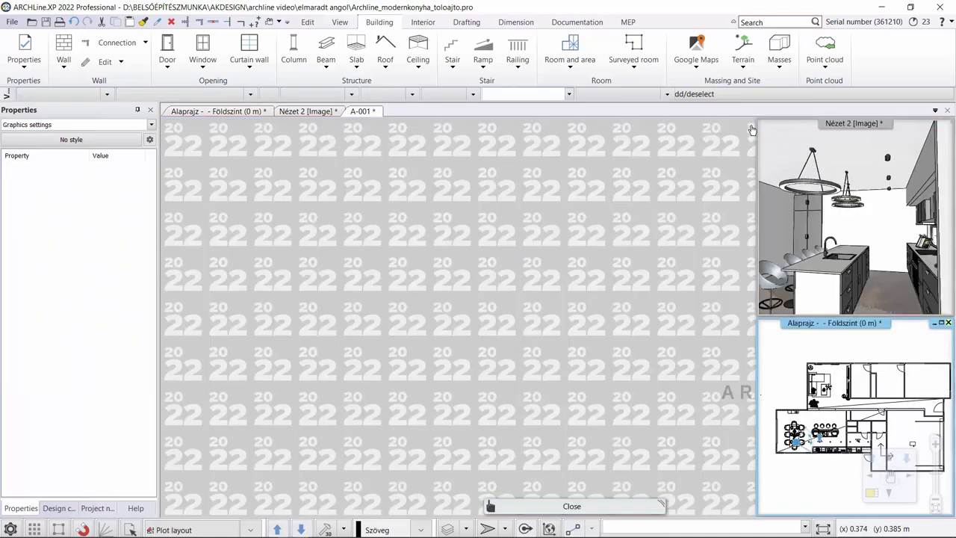
click(872, 495)
scroll(367, 340, up, 5)
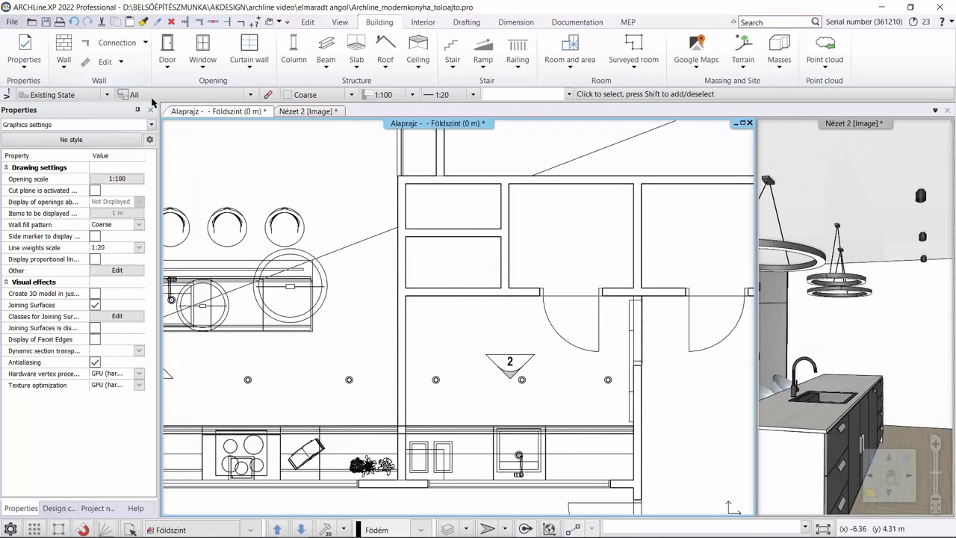
Start a new door in the Door Wizard based on the Sliding out 1 scheme
click(171, 65)
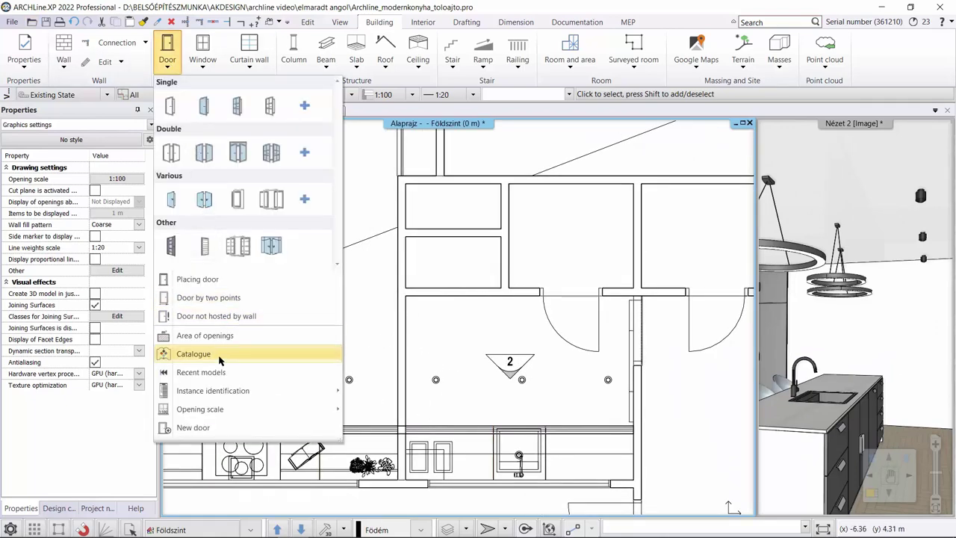
click(214, 428)
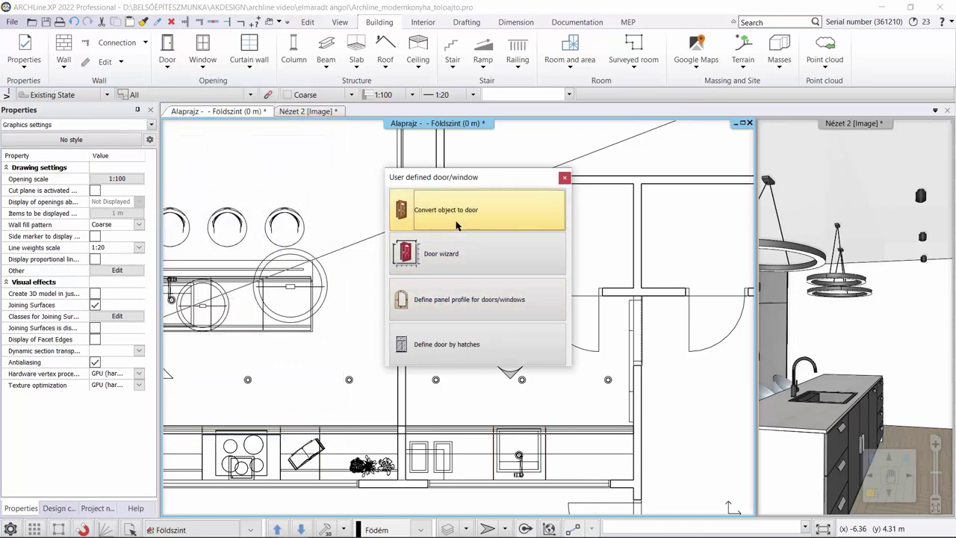
click(465, 251)
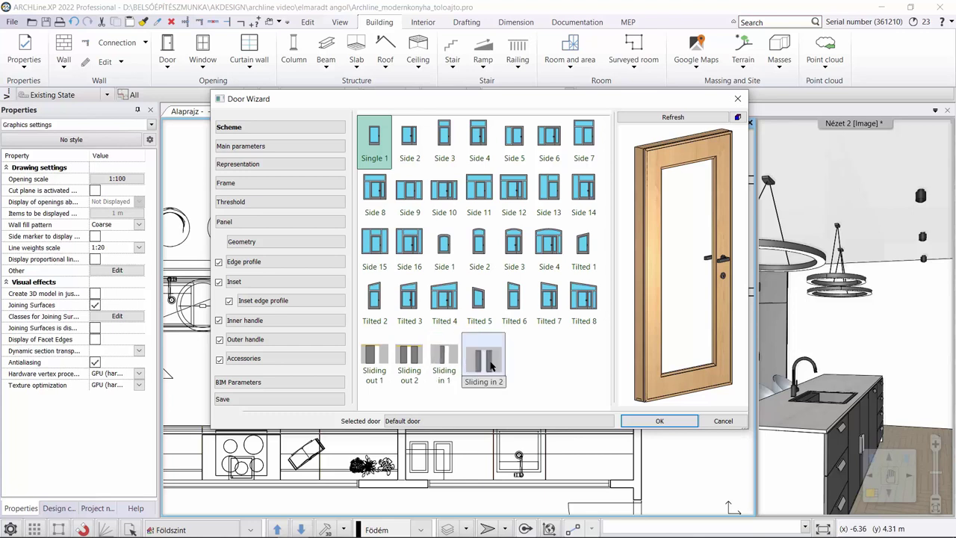
click(375, 366)
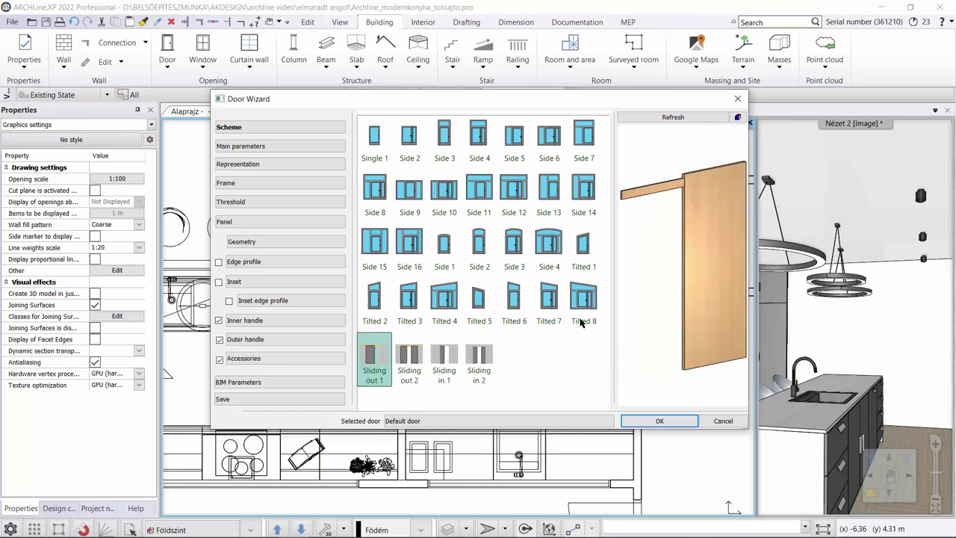
Set the sliding door's full width to 0.9 m
click(270, 148)
click(463, 131)
key(BackSpace)
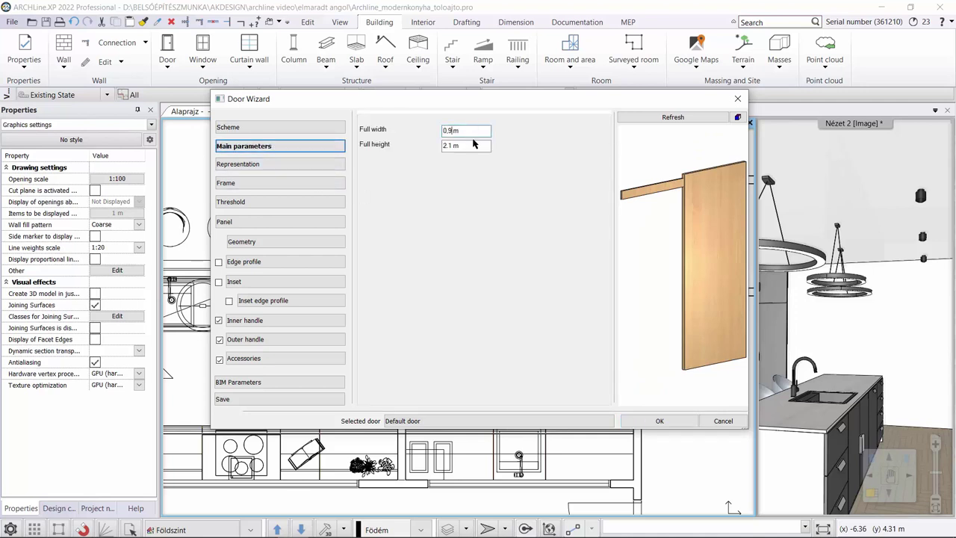
text(0.9)
click(453, 146)
Turn on the display of the opening direction in 3D, leaving the panels closed in 3D
click(275, 165)
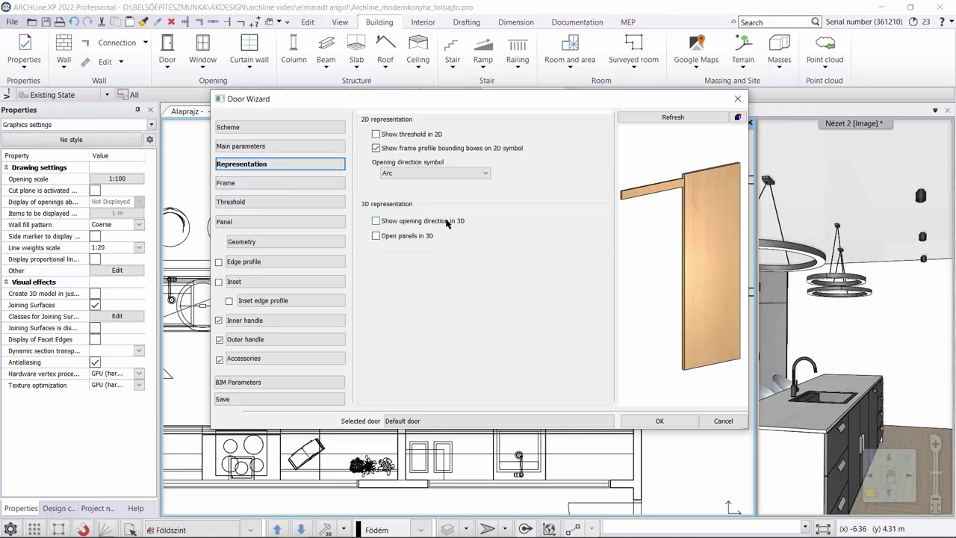
click(404, 221)
click(377, 236)
click(377, 236)
Search all profiles for "u pr" and assign the U profile to the door's side frame
click(257, 183)
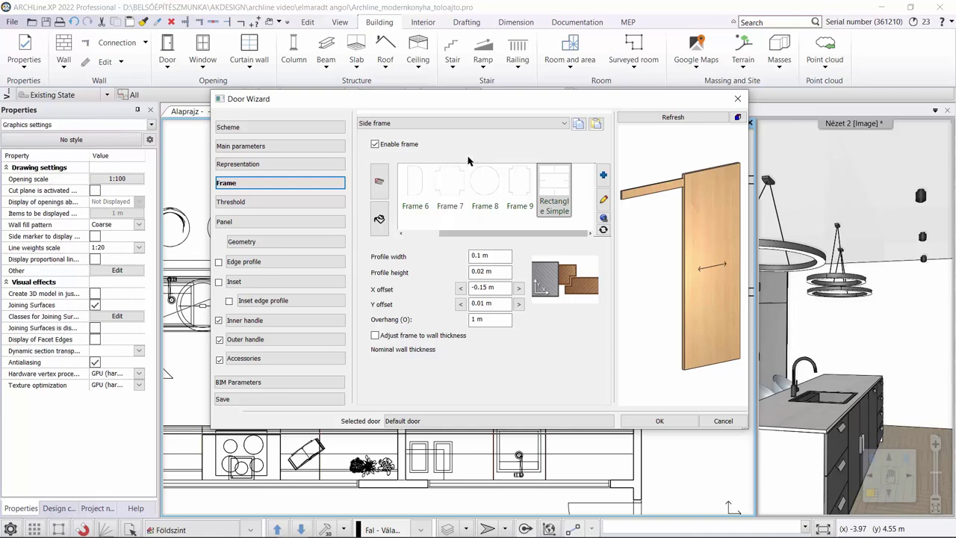
click(603, 177)
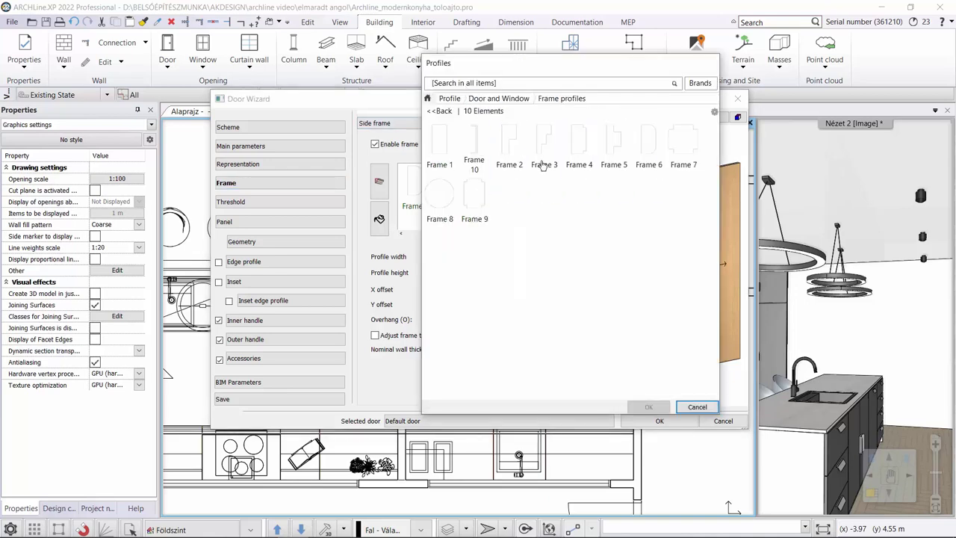
click(427, 97)
click(467, 83)
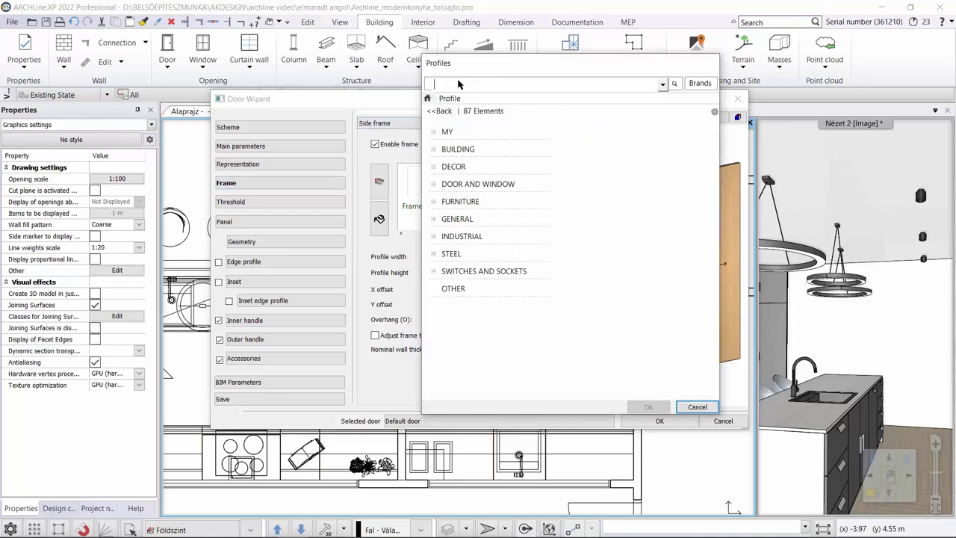
text(u pr)
key(Return)
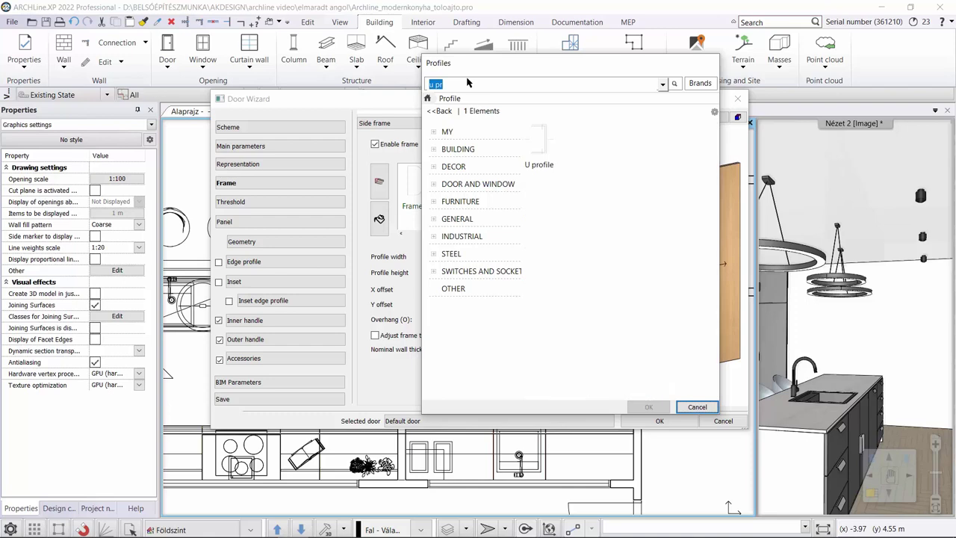
click(544, 153)
key(Return)
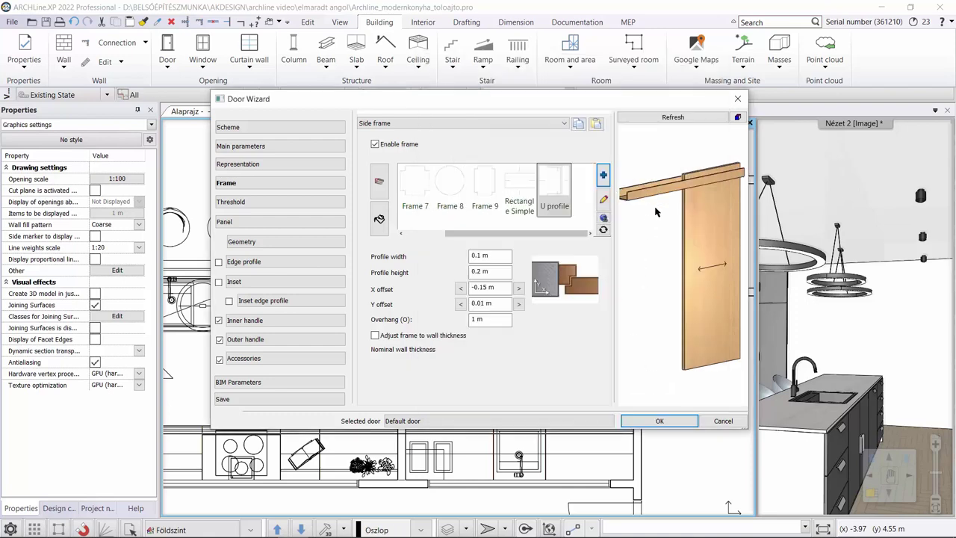
Mirror the side frame's U profile on Y and set its profile height to 0.05 m
click(604, 200)
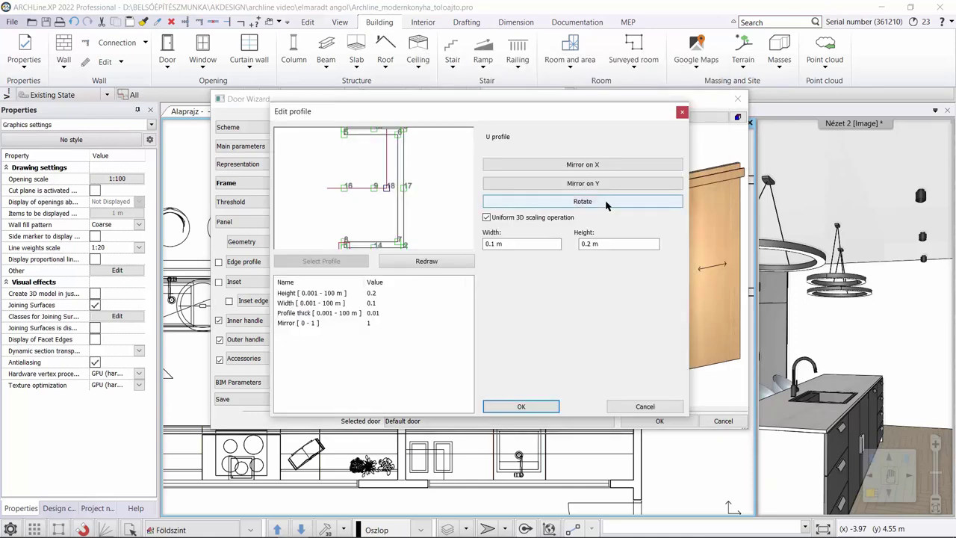
click(584, 183)
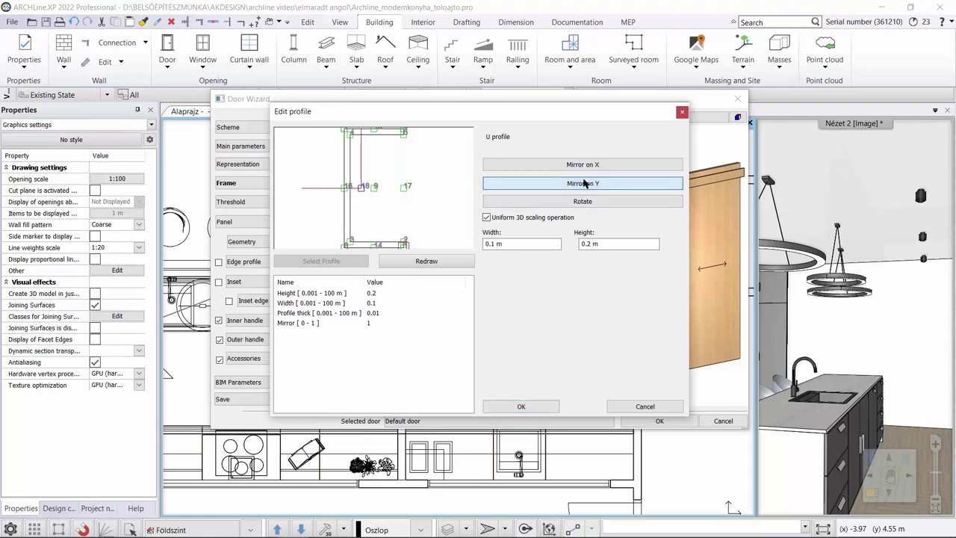
click(532, 408)
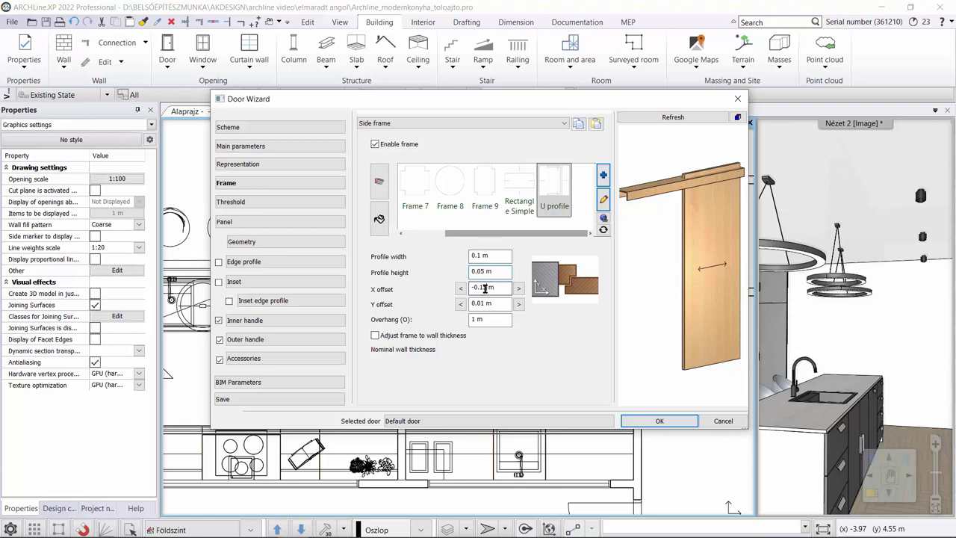
Set the side frame's X offset to -0.1 m, Y offset to 0 m and overhang to 0.91 m
drag(485, 288, 469, 287)
text(0)
click(662, 118)
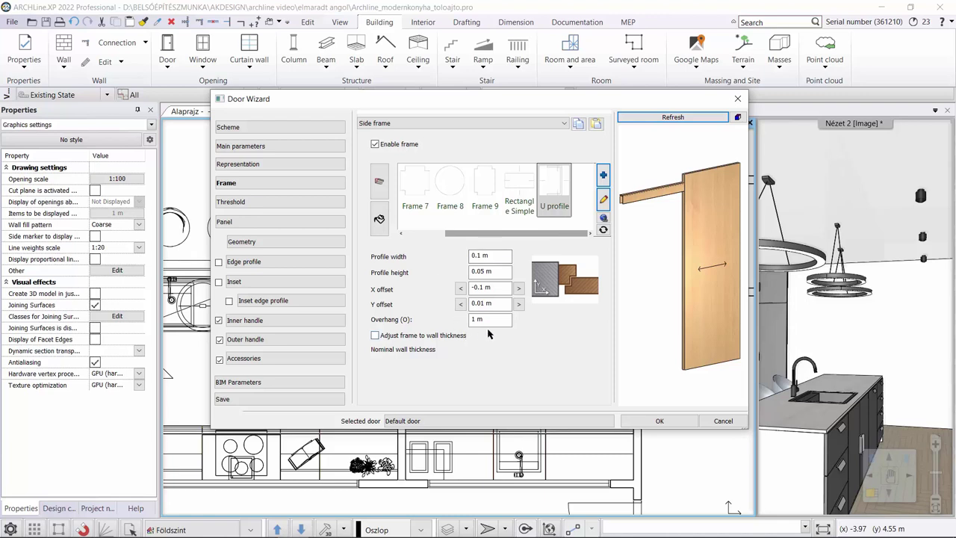
double_click(481, 303)
text(0)
click(677, 117)
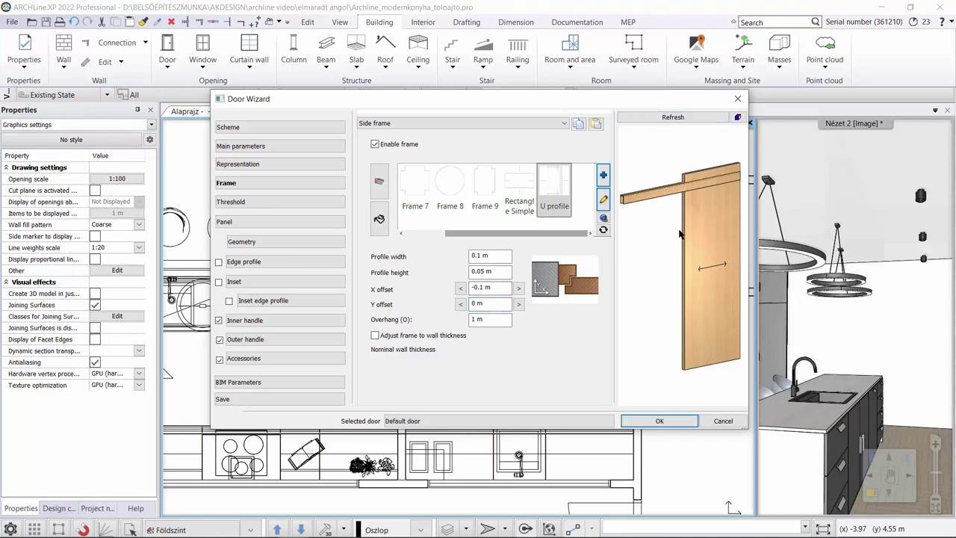
double_click(493, 319)
text(0,91)
Enable the door's threshold and give it the Threshold 3 profile
click(280, 203)
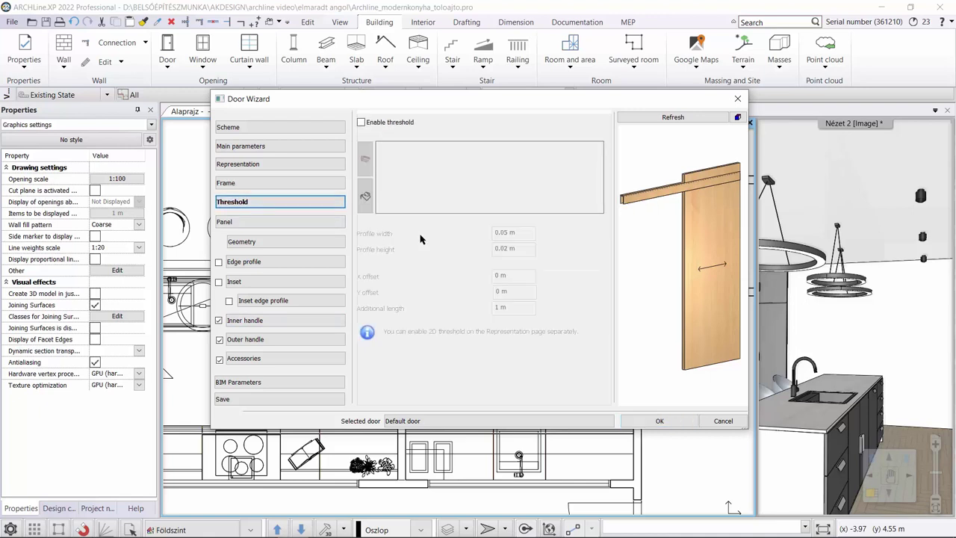
click(373, 124)
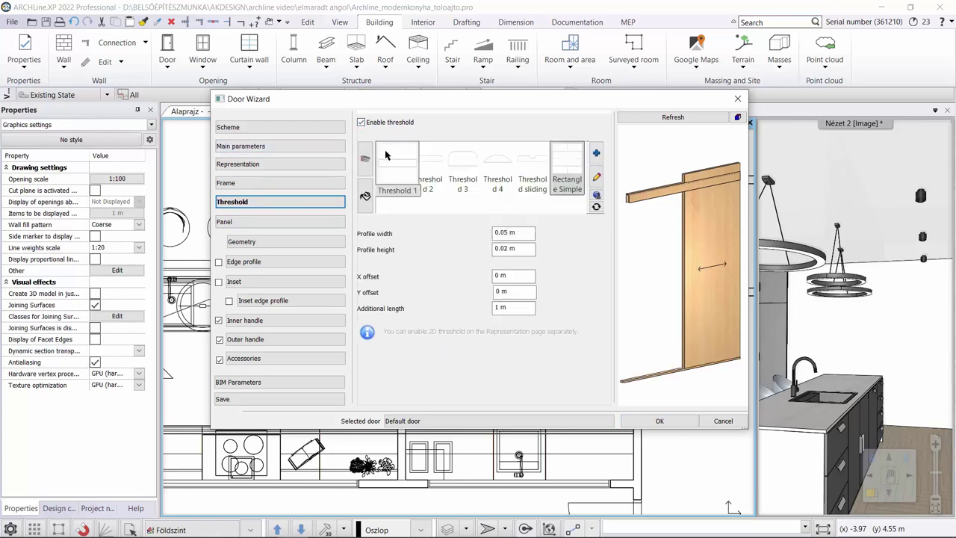
click(467, 196)
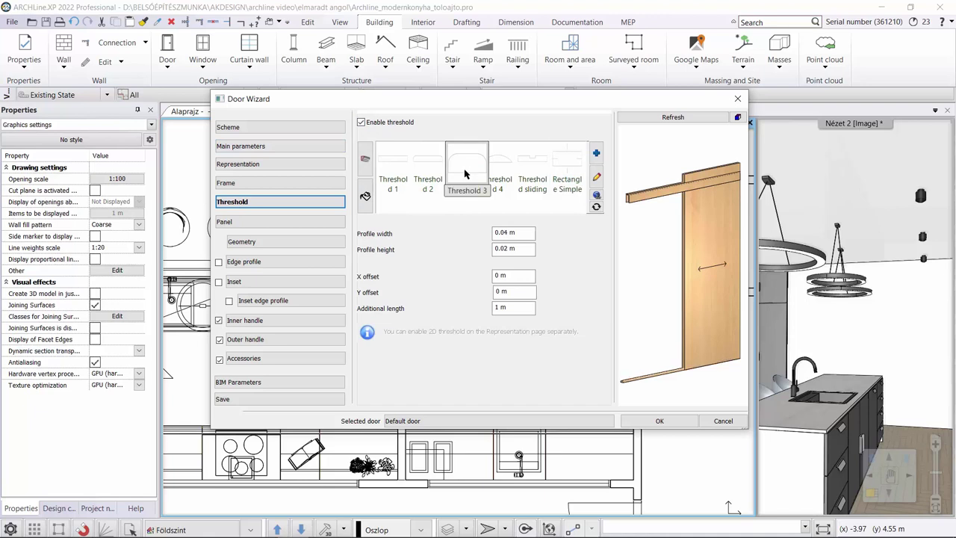
Set the threshold's profile width to 0.05 m, profile height to 0.01 m and additional length to 0.91 m
drag(508, 232, 490, 234)
click(508, 249)
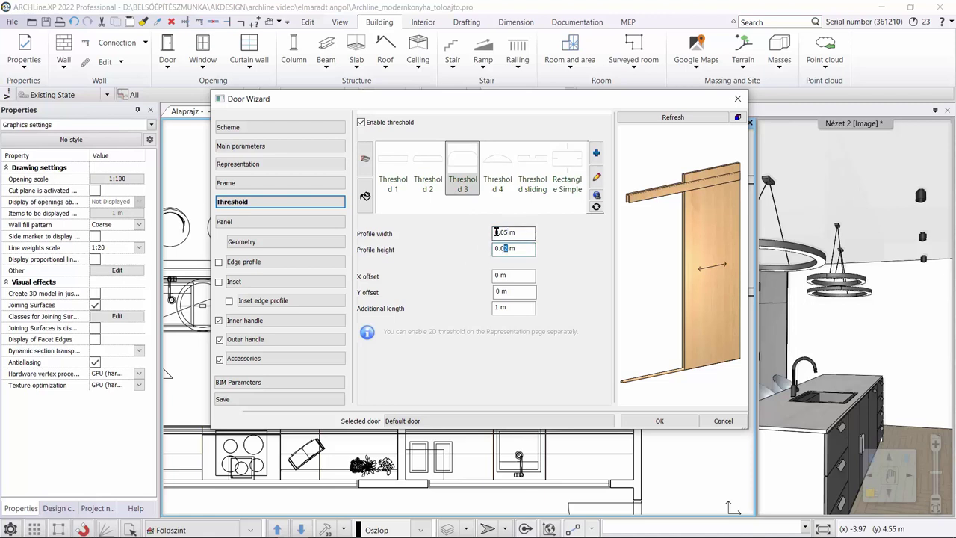
drag(519, 307, 423, 308)
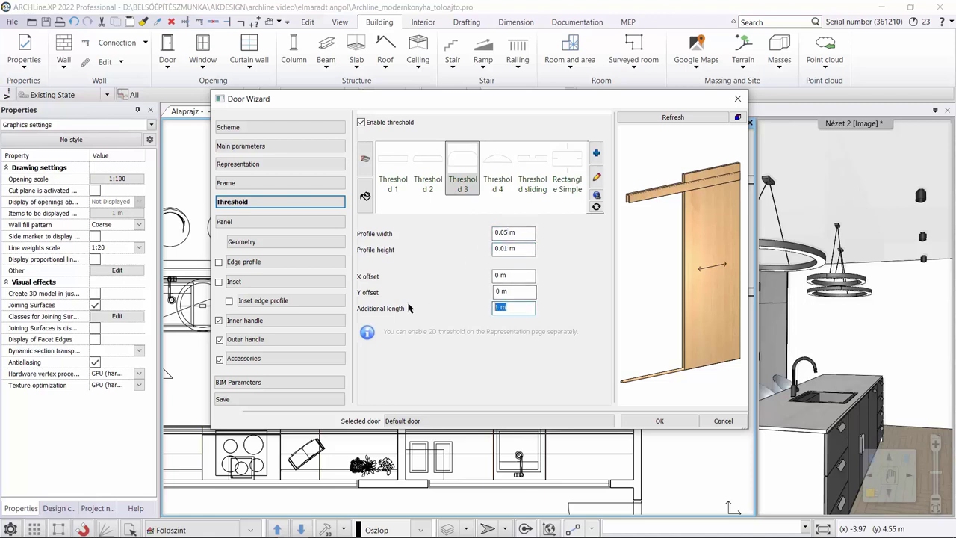
text(0,91)
click(672, 117)
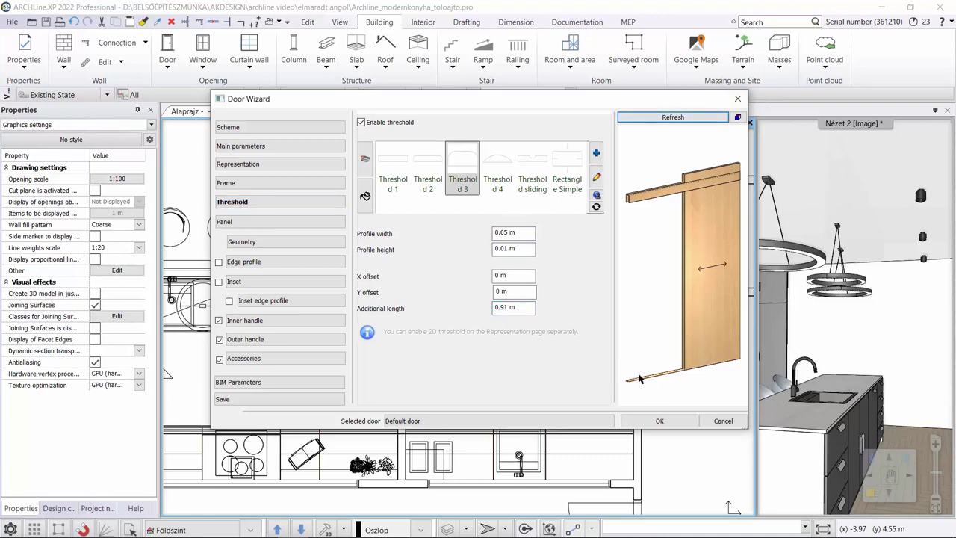
Apply the ALUBRIGHT-02 material to the threshold and to the side frame
click(365, 195)
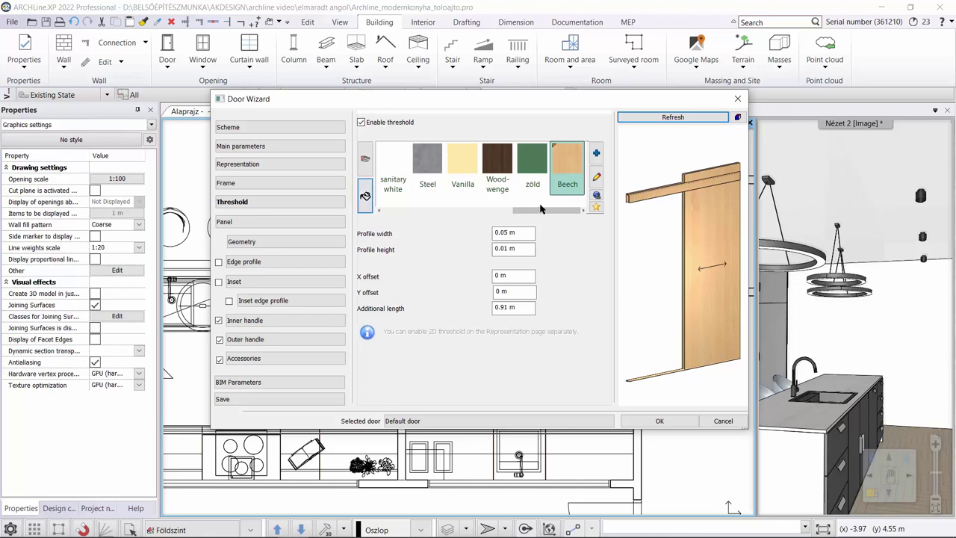
click(438, 195)
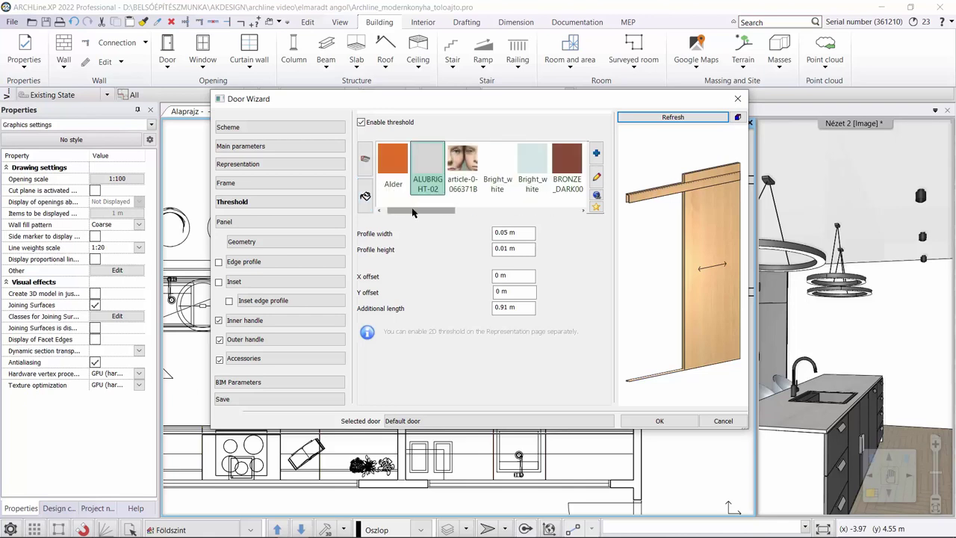
click(258, 184)
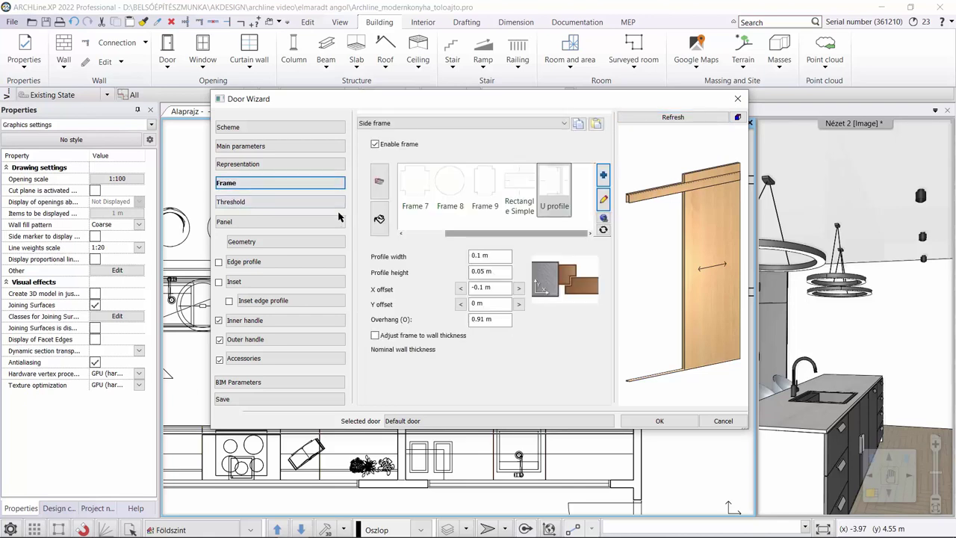
click(379, 219)
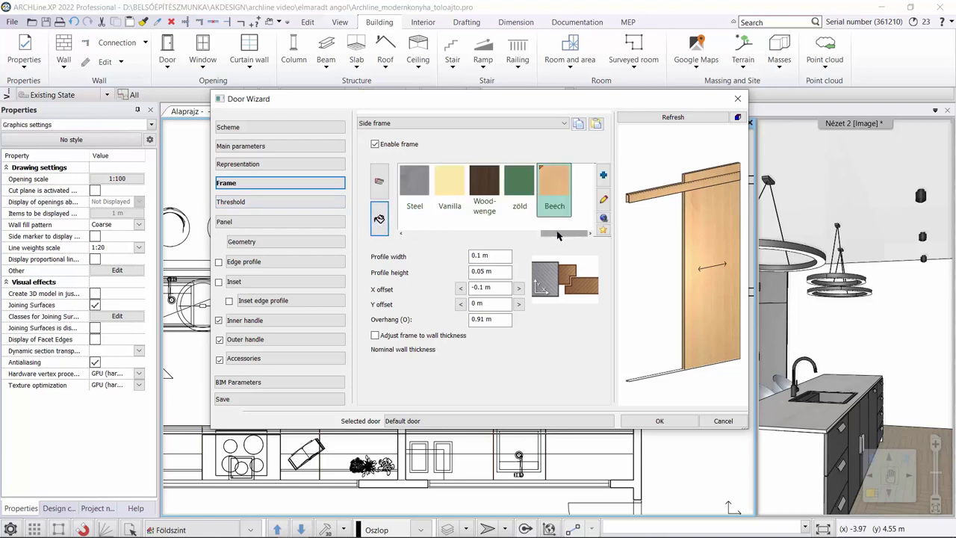
drag(556, 237, 429, 239)
click(416, 202)
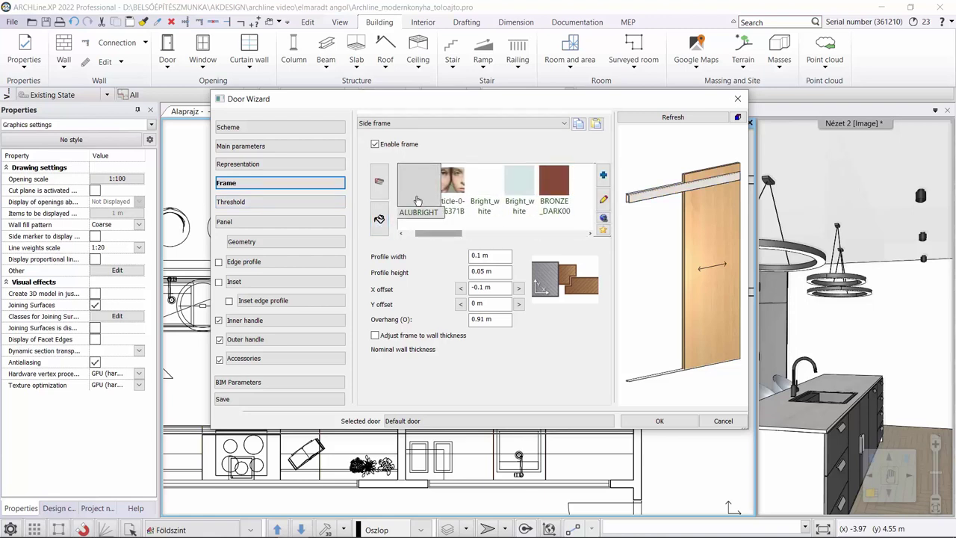
Apply the Egzot03 material to the door panel with all similar surfaces selected, and check it in the preview
click(253, 222)
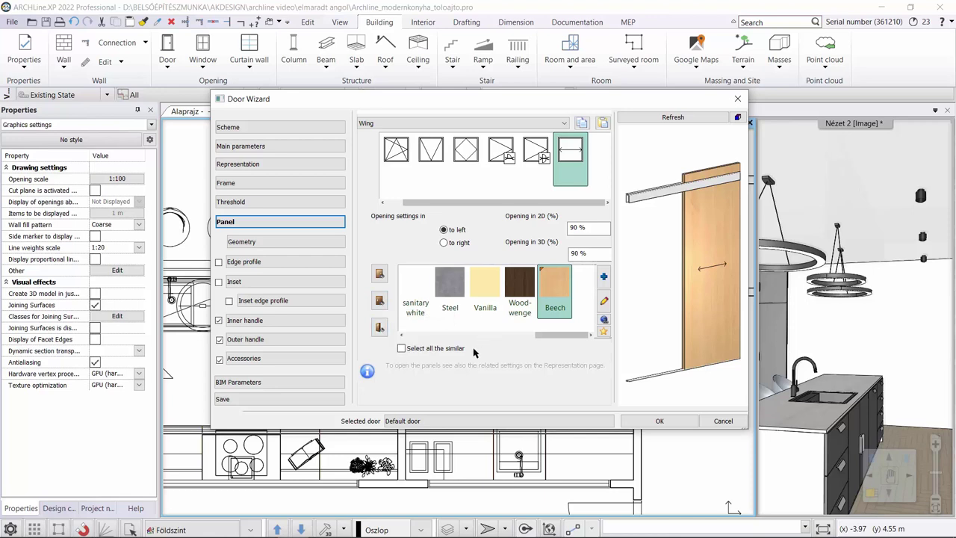
click(401, 348)
drag(565, 335, 482, 351)
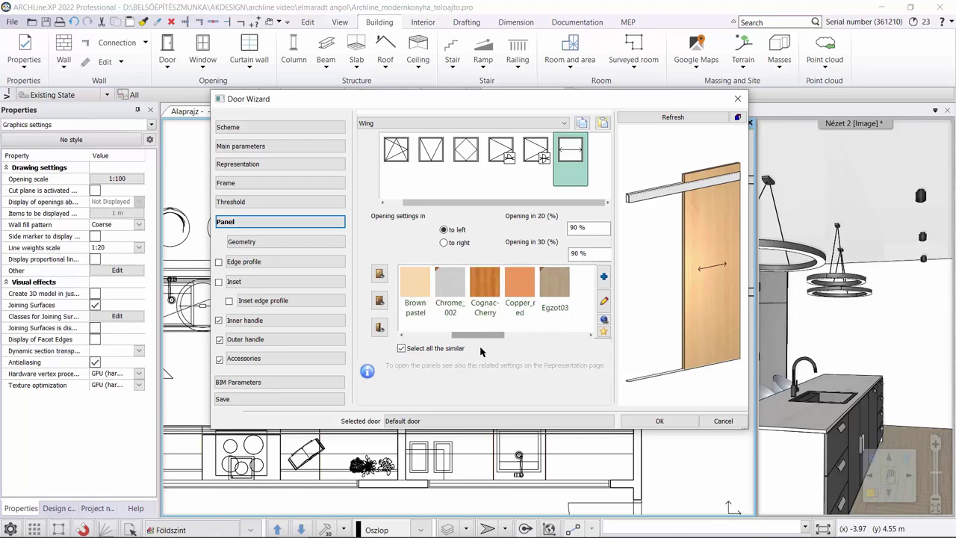
click(534, 310)
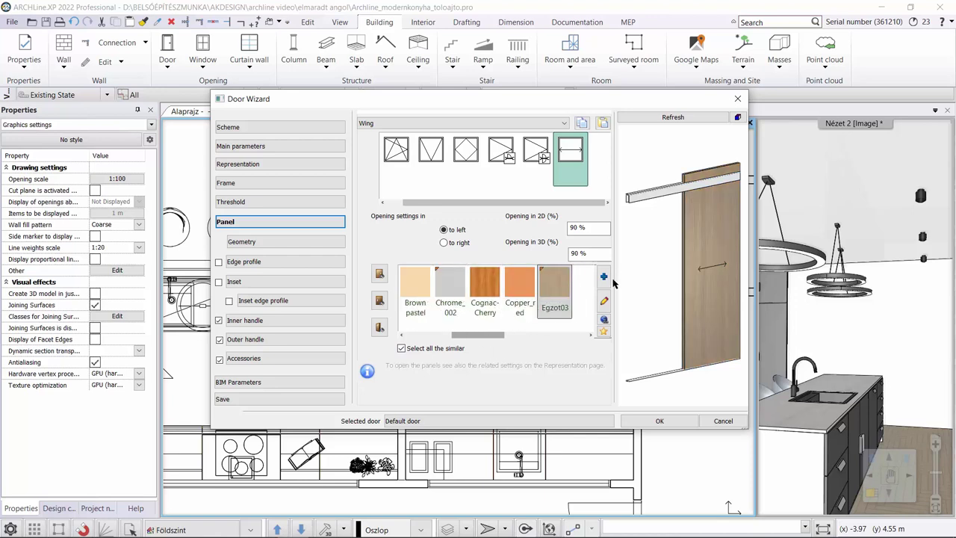
drag(676, 281, 619, 309)
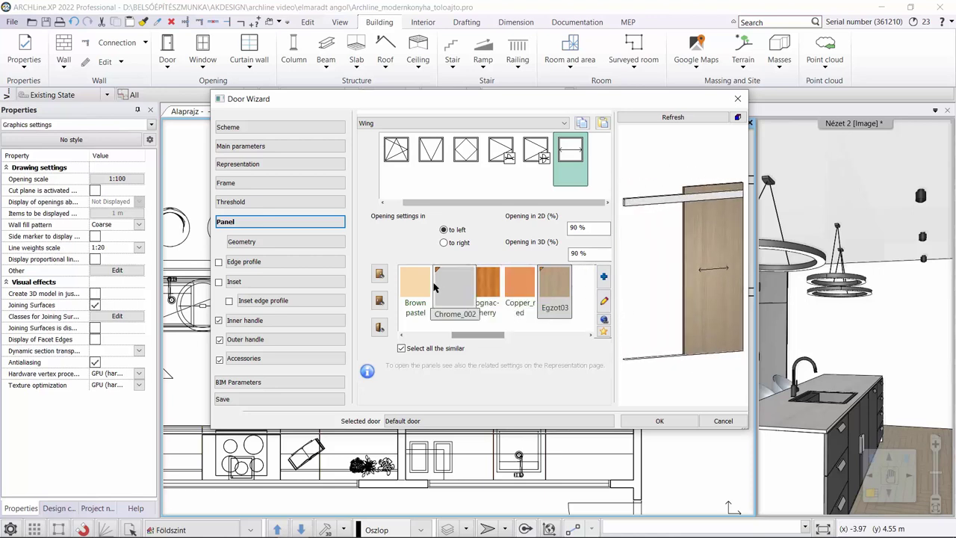
Set the door panel's thickness to 0.02 m and its top offset to -0.09 m, and refresh the preview
click(265, 244)
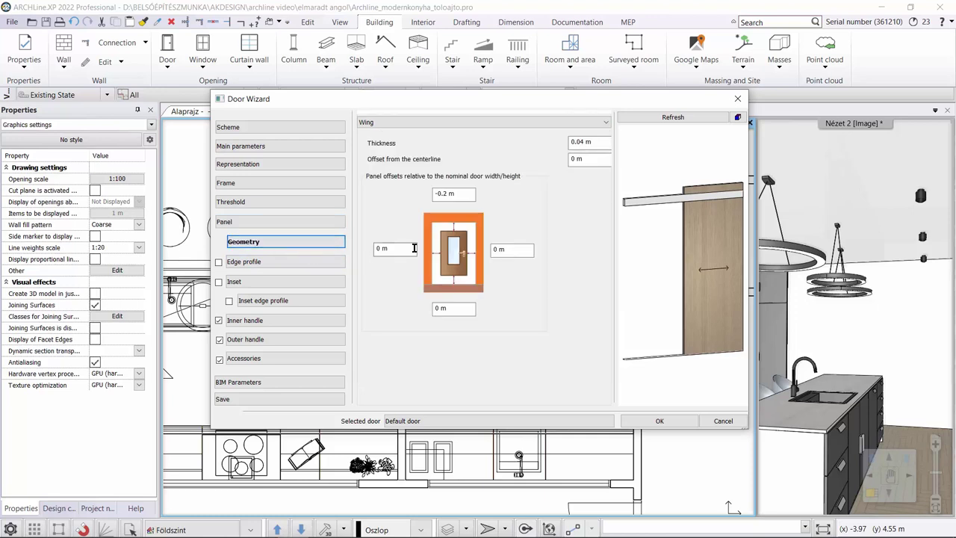
text(2)
click(578, 159)
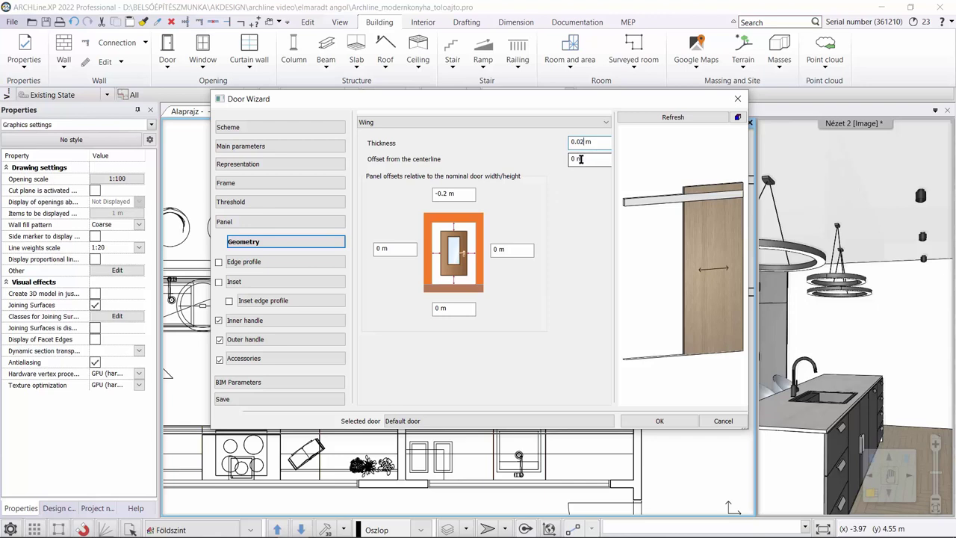
drag(713, 188, 627, 203)
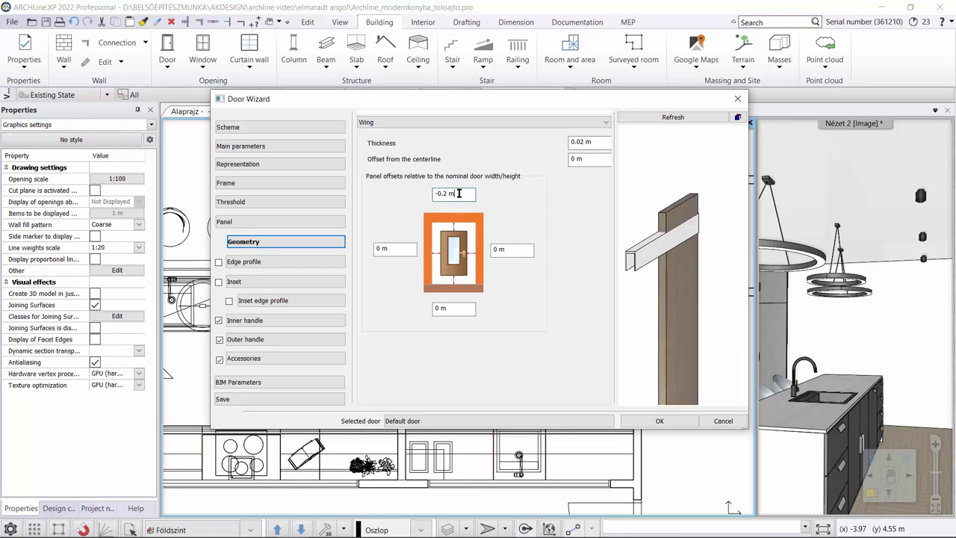
mouse_move(459, 193)
mouse_down()
mouse_move(435, 196)
mouse_move(451, 209)
mouse_up()
text(09)
click(669, 117)
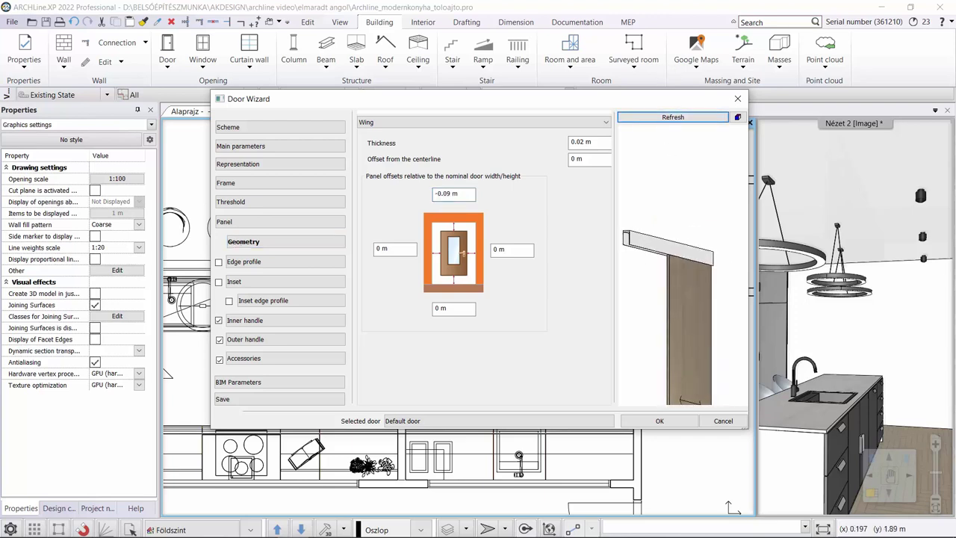
Save the door to the library as "Slidning door out_single" in the MY category with a new subcategory
click(284, 401)
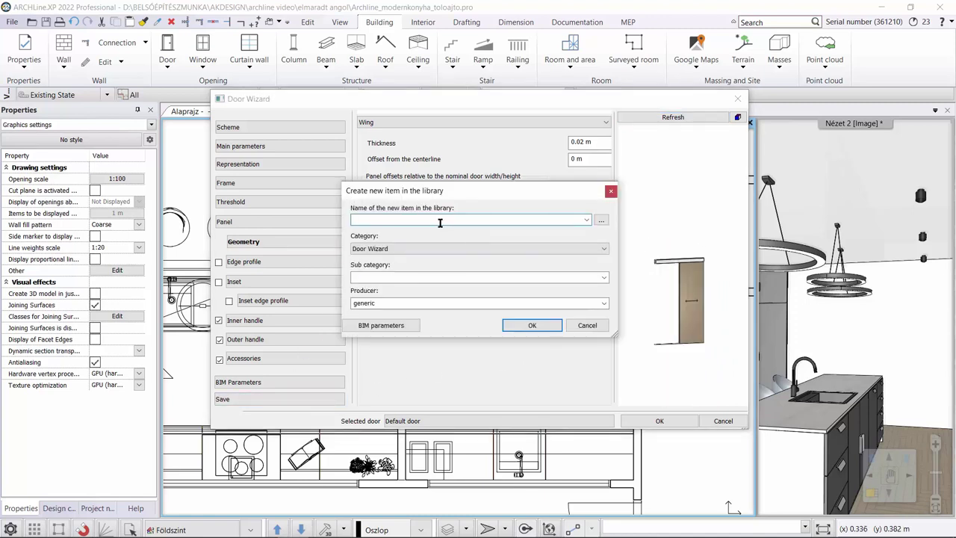
text(Slinding door out_single)
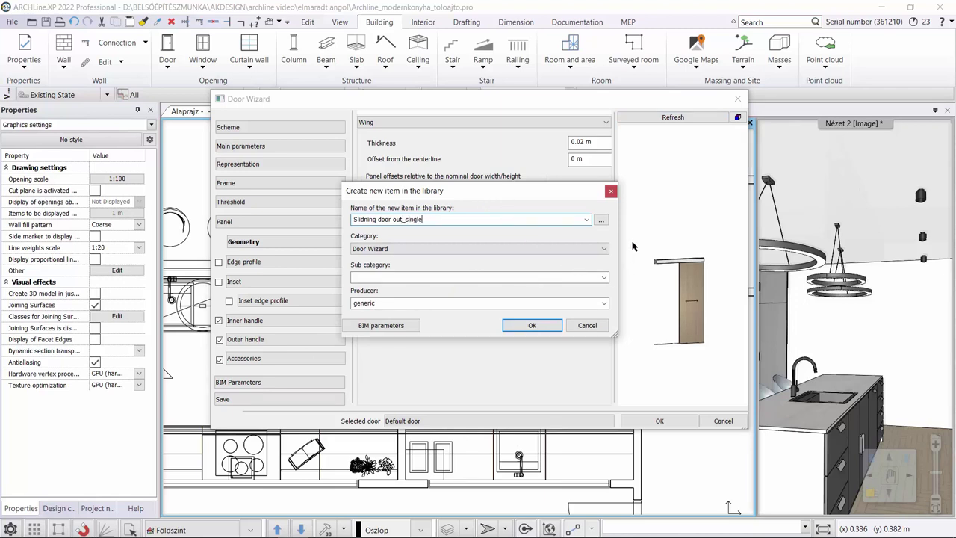
click(603, 248)
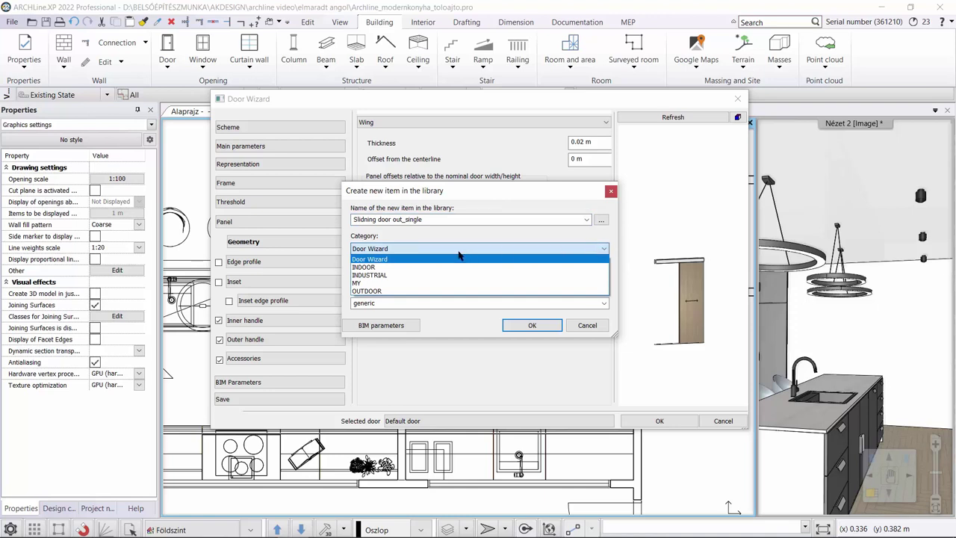
click(377, 283)
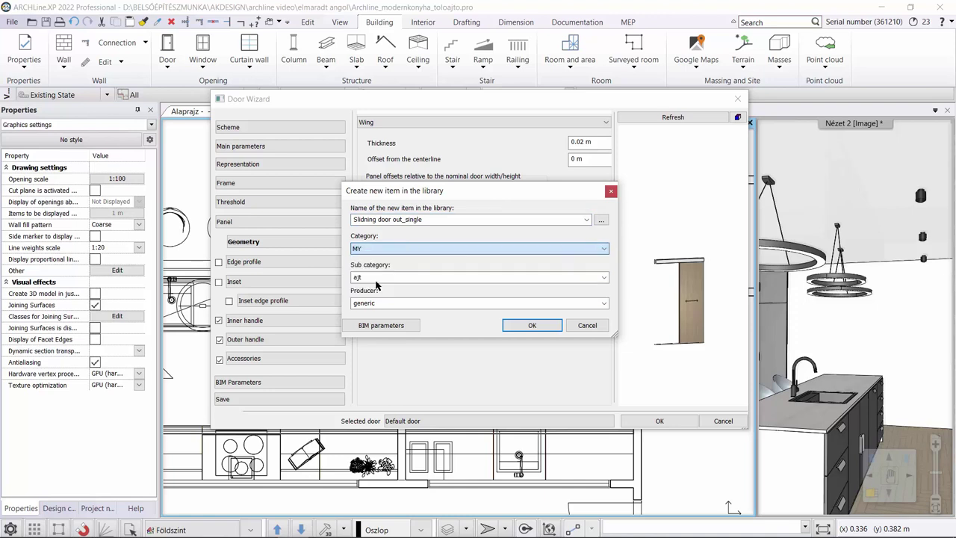
click(603, 278)
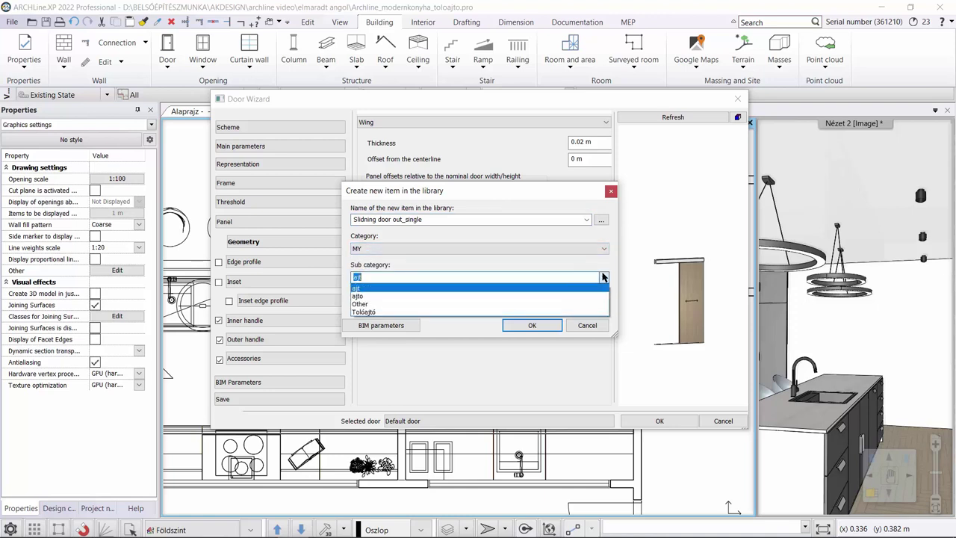
click(377, 277)
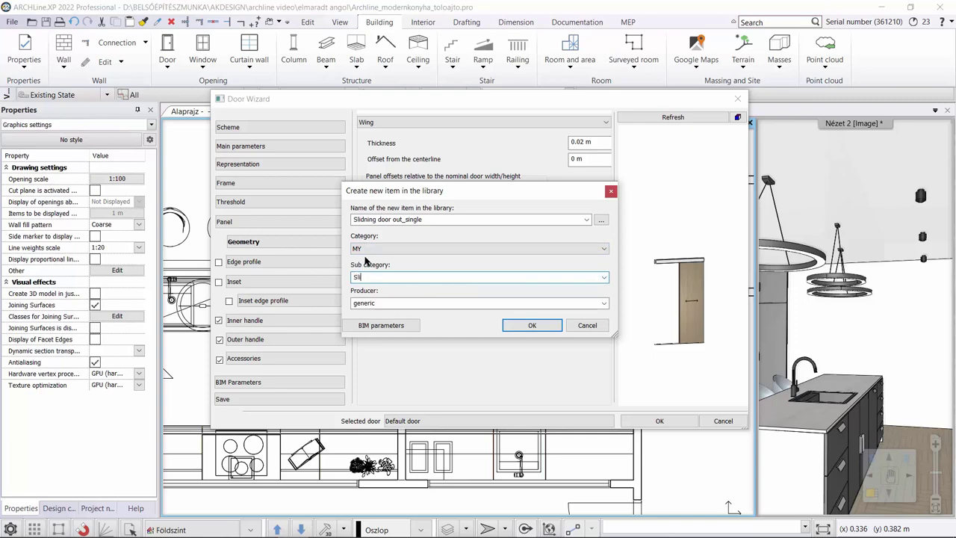
click(526, 325)
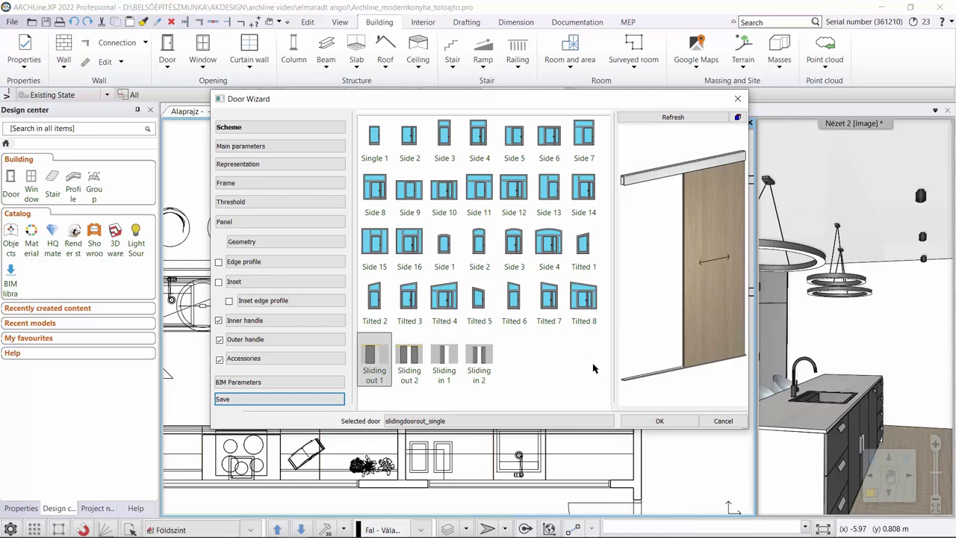
Accept the door design and place it in the vertical wall between the kitchen and the adjoining room, with the panel sliding toward the plan's upper side
click(659, 420)
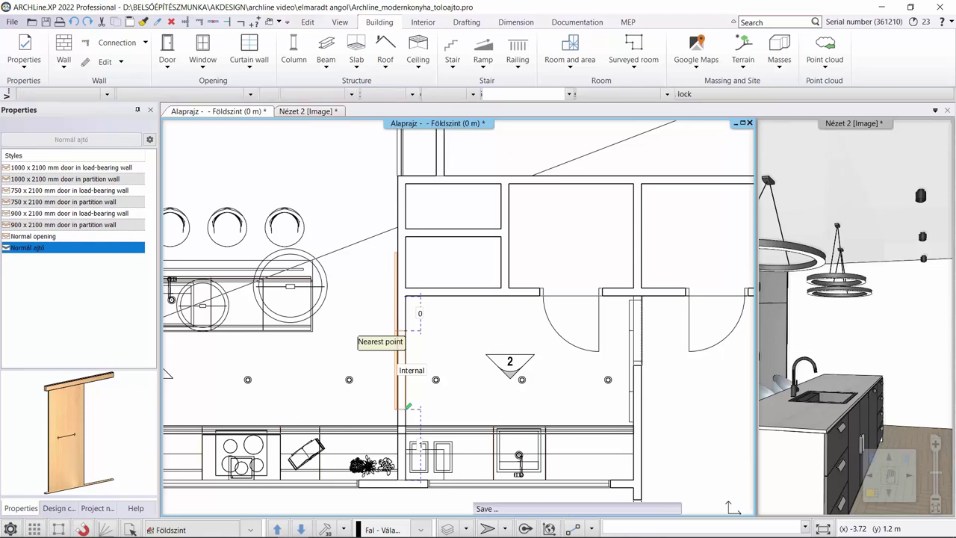
click(408, 406)
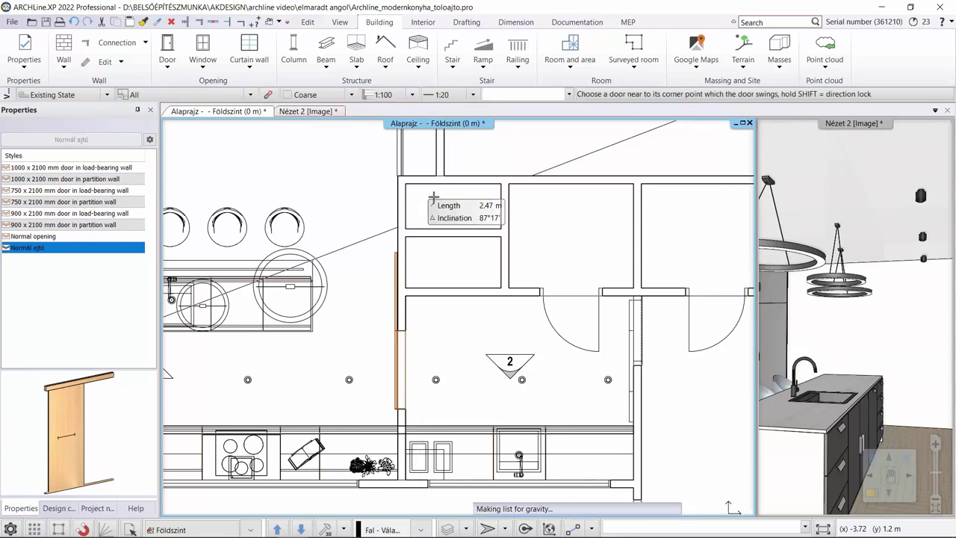
click(399, 246)
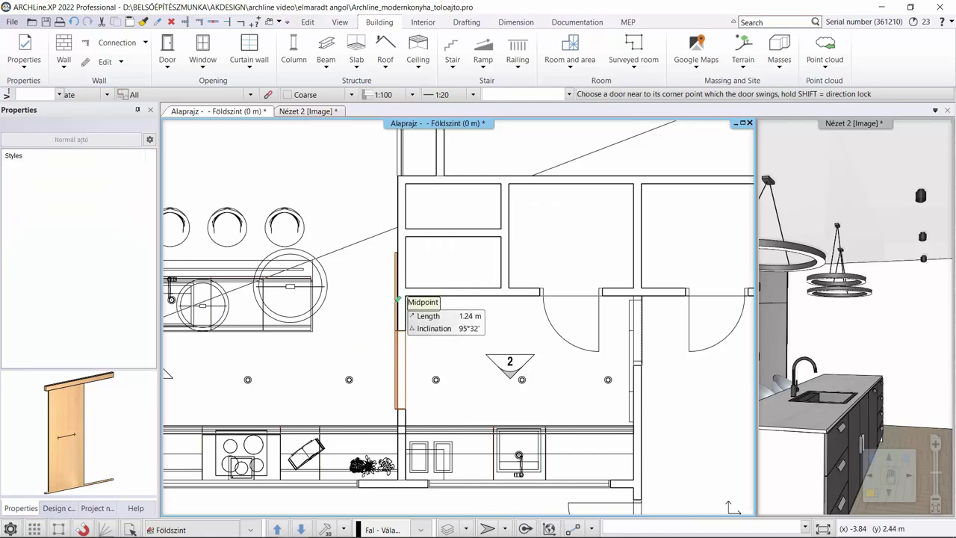
key(Escape)
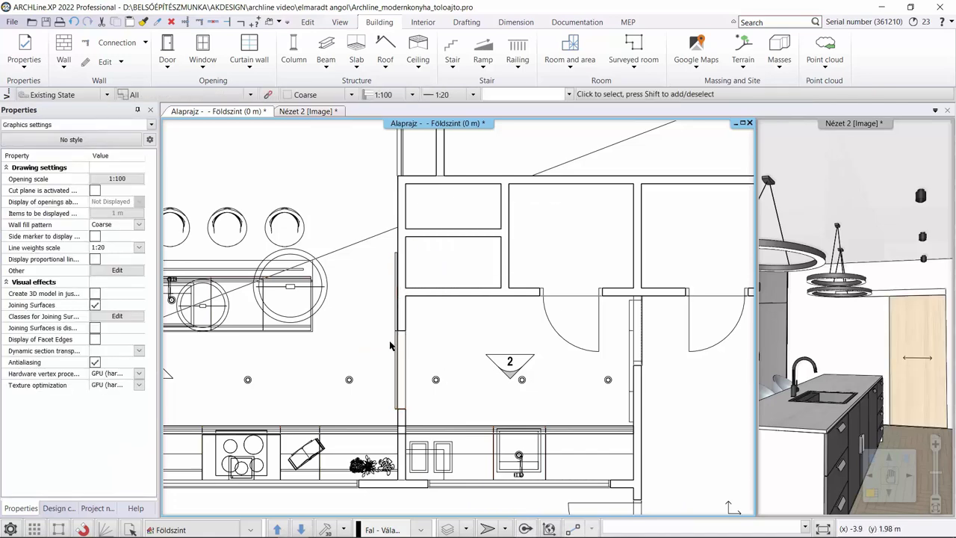
Set the placed sliding door's distance from the wall line to 0 m
click(390, 343)
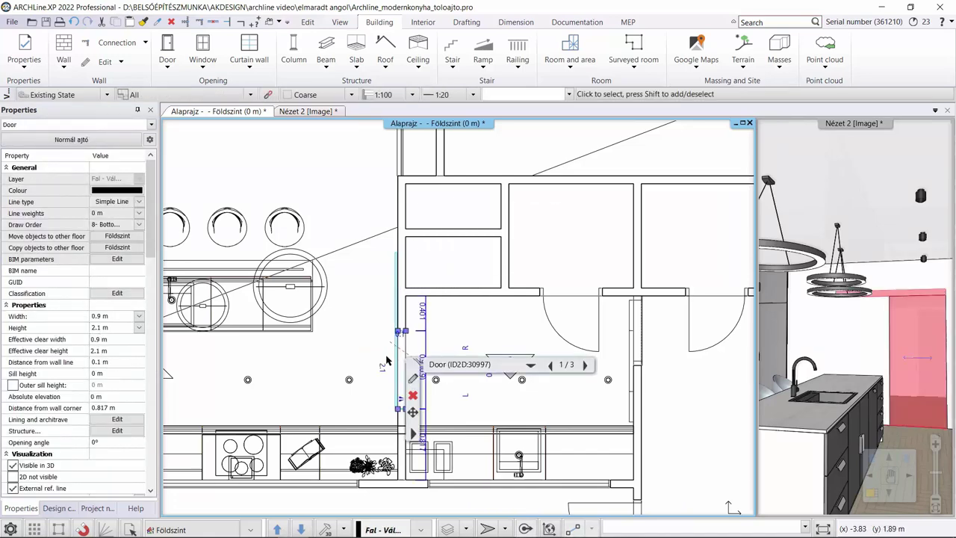
click(106, 364)
text(0)
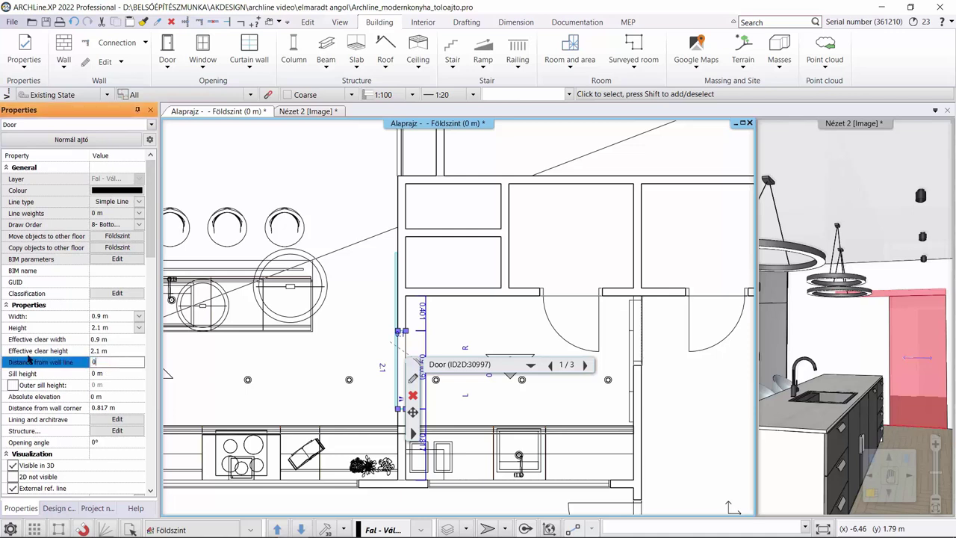
key(Return)
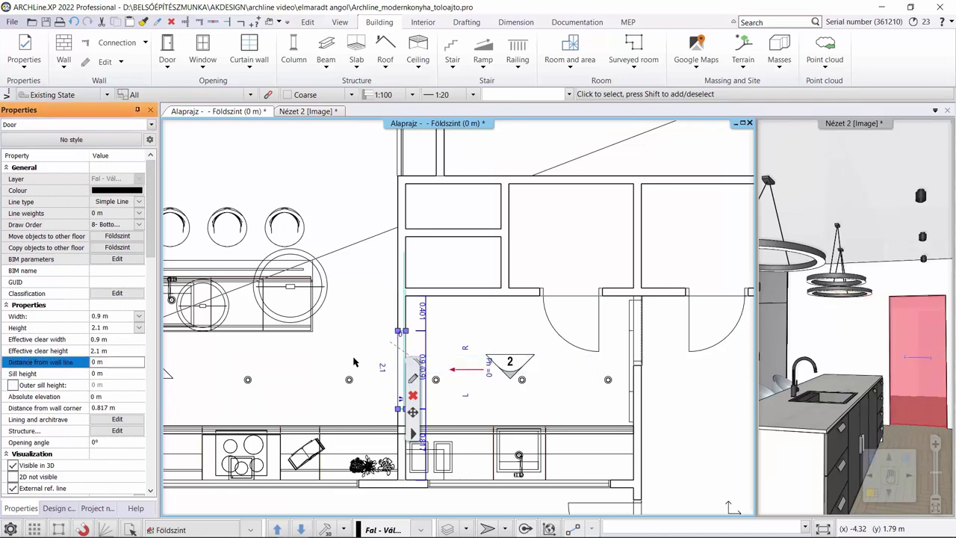
Flip the sliding door across the wall so its rail sits on the kitchen side
key(Escape)
click(411, 351)
click(410, 351)
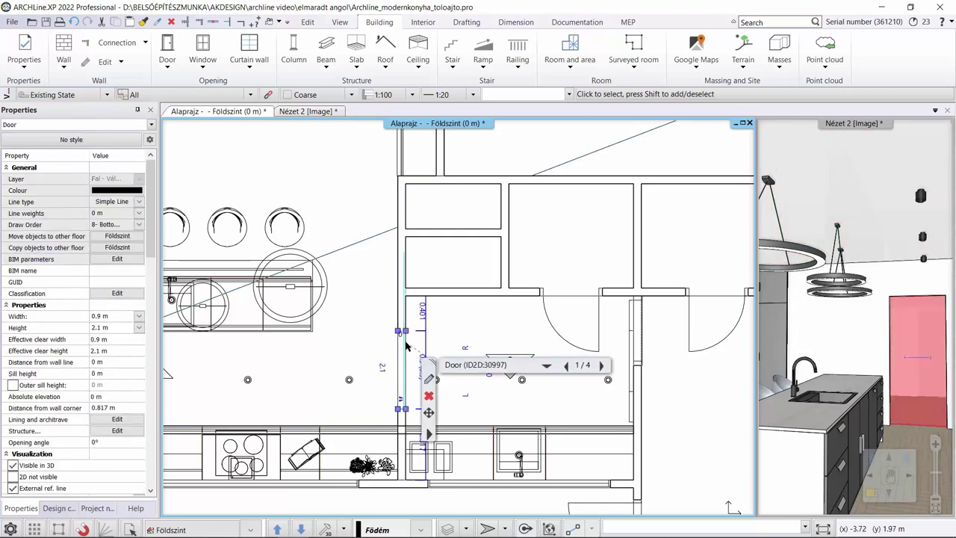
scroll(411, 351, up, 2)
middle_drag(427, 358, 384, 317)
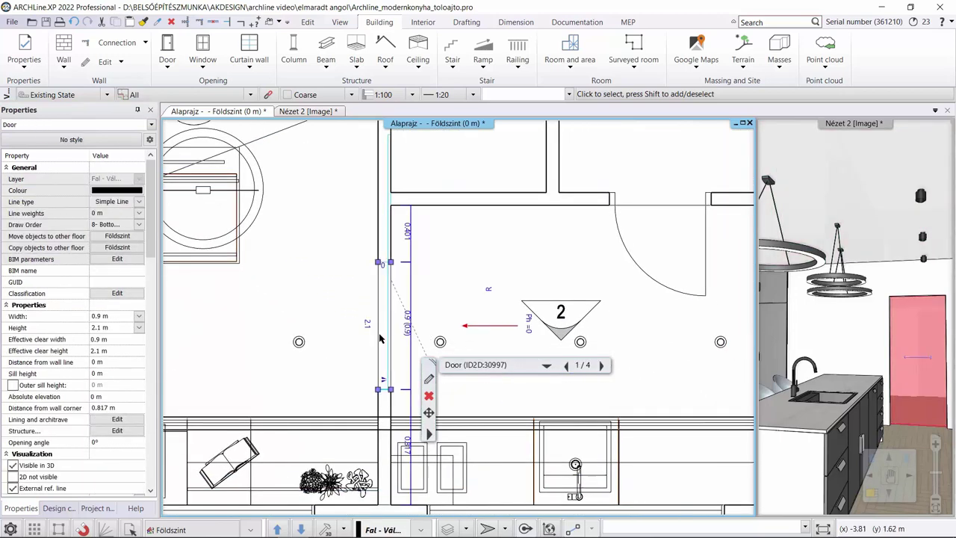
click(387, 380)
click(386, 384)
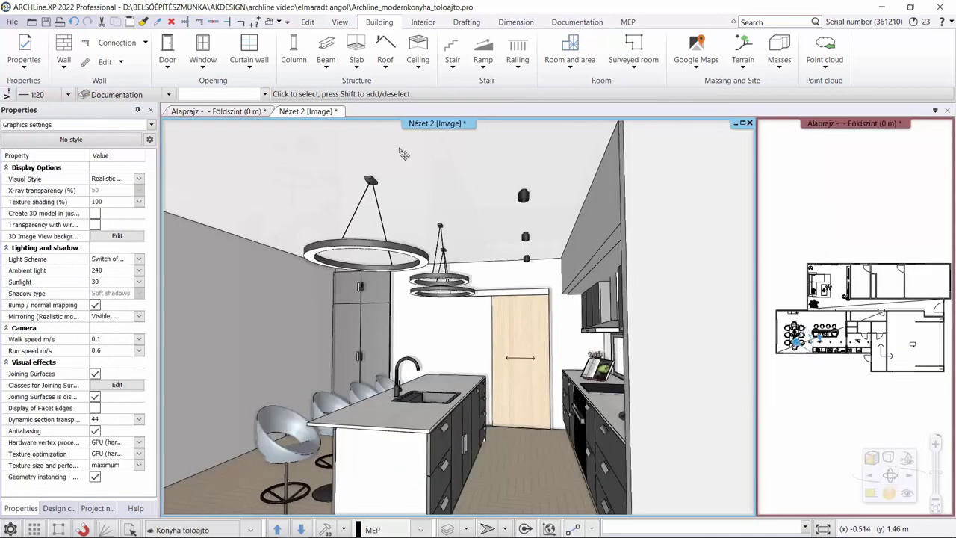
Play the sliding door's opening motion in the 3D view Nézet 2
click(519, 357)
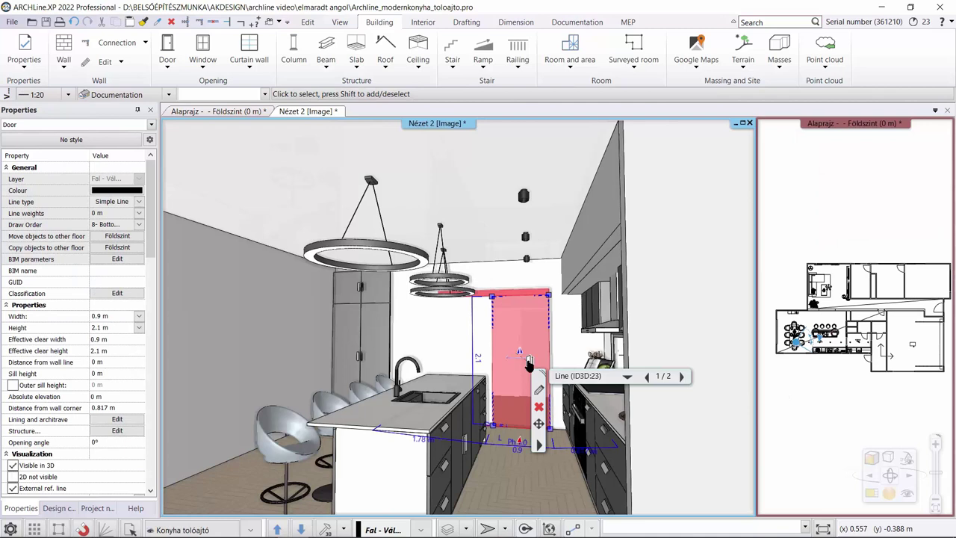
click(529, 363)
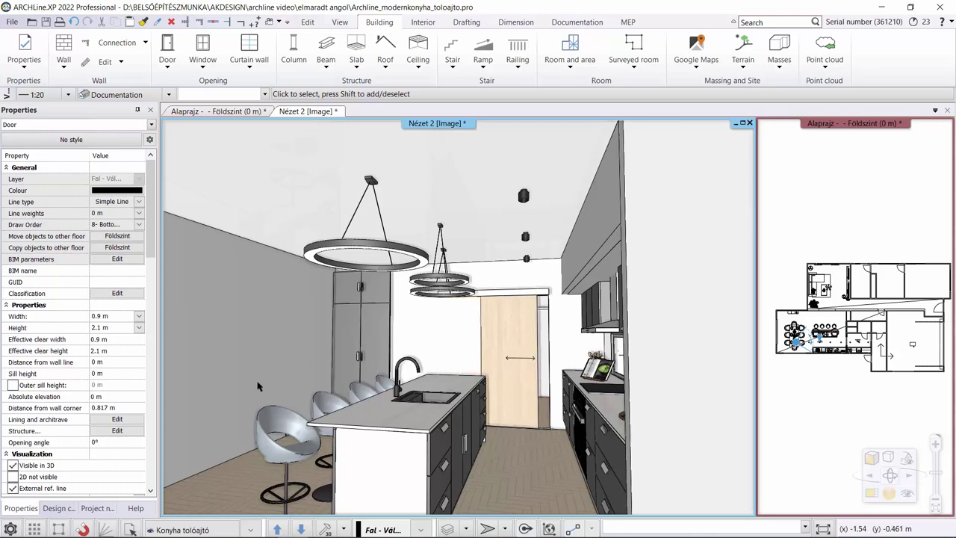
Set the sliding door's opening angle to 100°
click(485, 335)
click(485, 335)
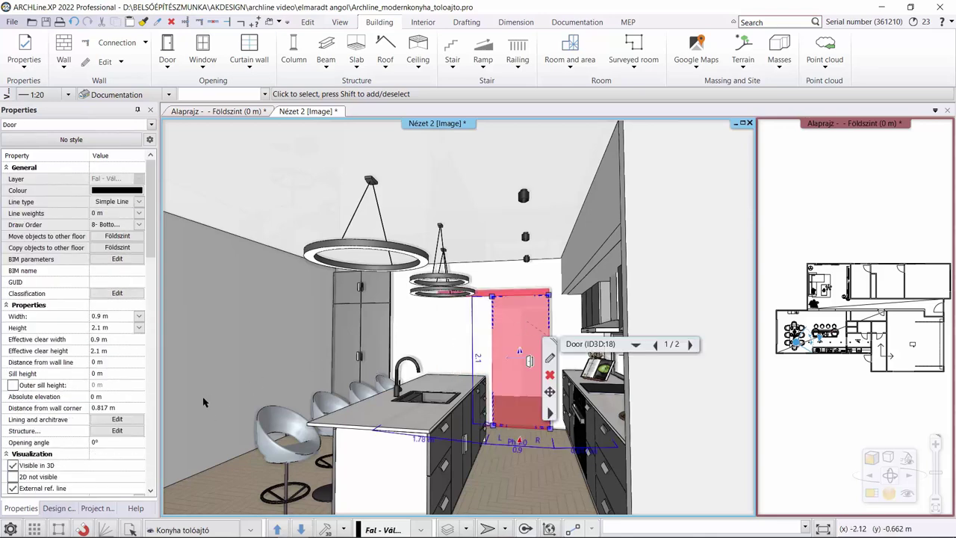
click(119, 442)
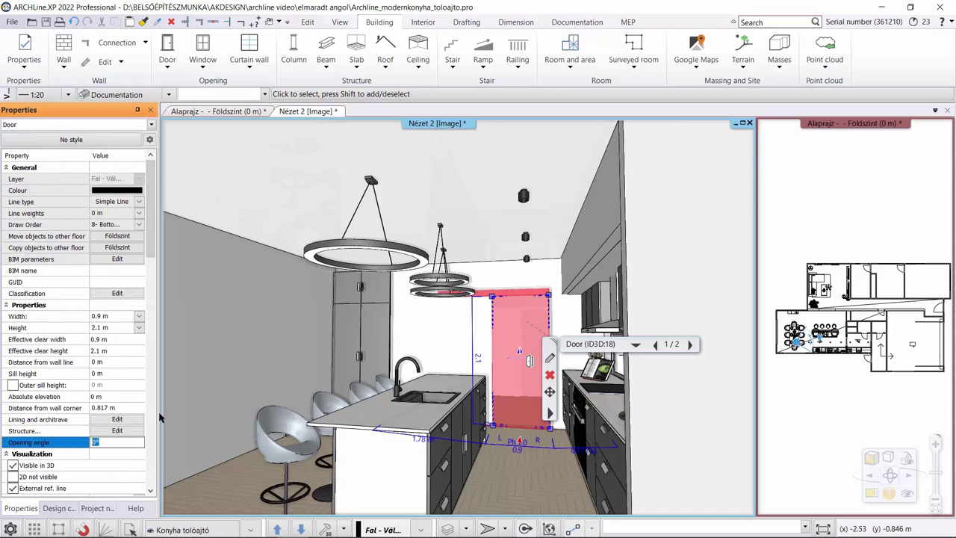
text(100)
key(Return)
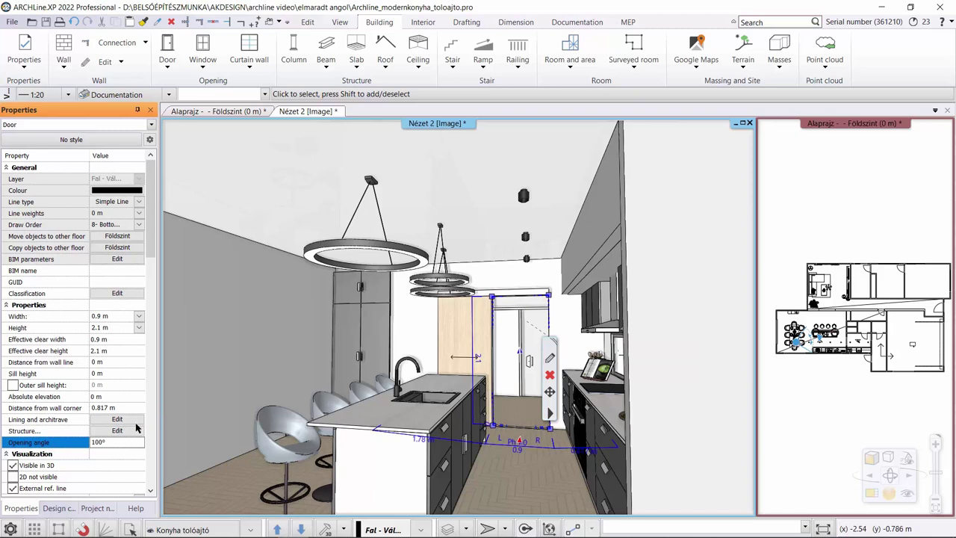
Set the sliding door's opening angle to 50° so the panel stands half open
click(109, 445)
drag(117, 443, 1, 424)
text(50)
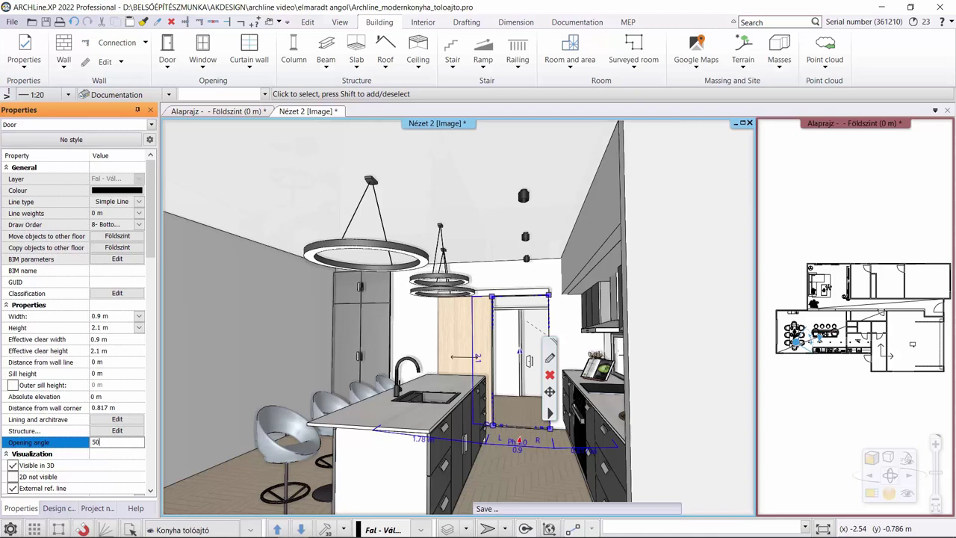
key(Return)
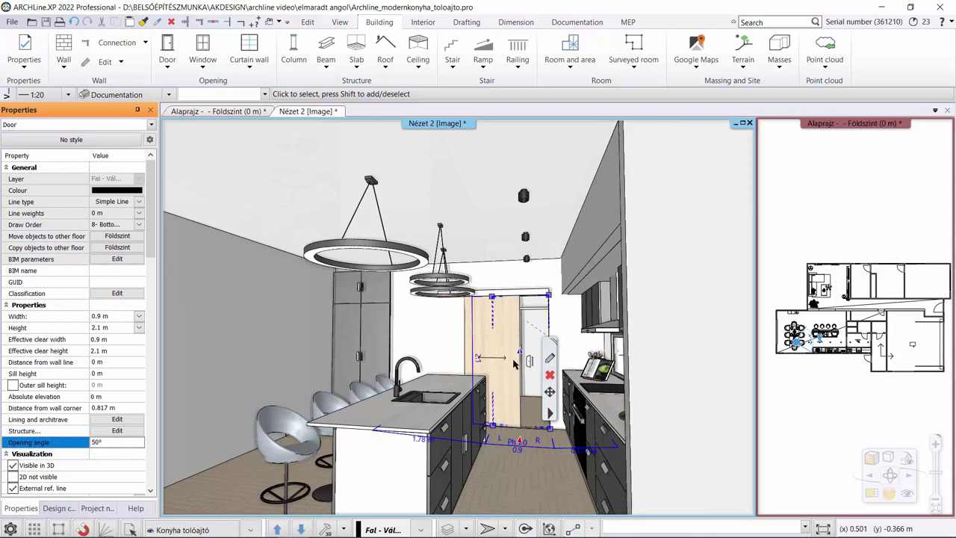
Reopen the placed sliding door's opening properties from the floor plan, enable the panel inset and show its settings
click(217, 112)
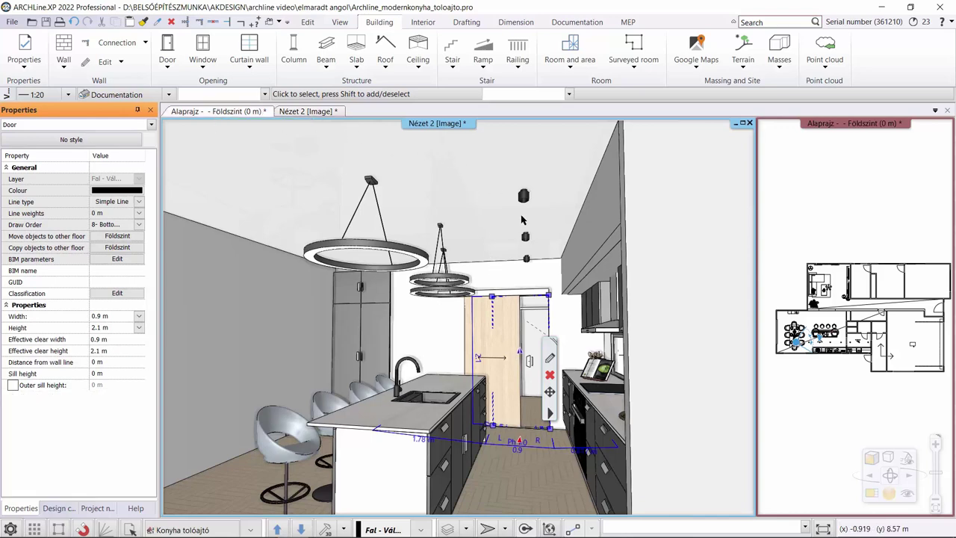
click(667, 389)
click(670, 380)
right_click(670, 379)
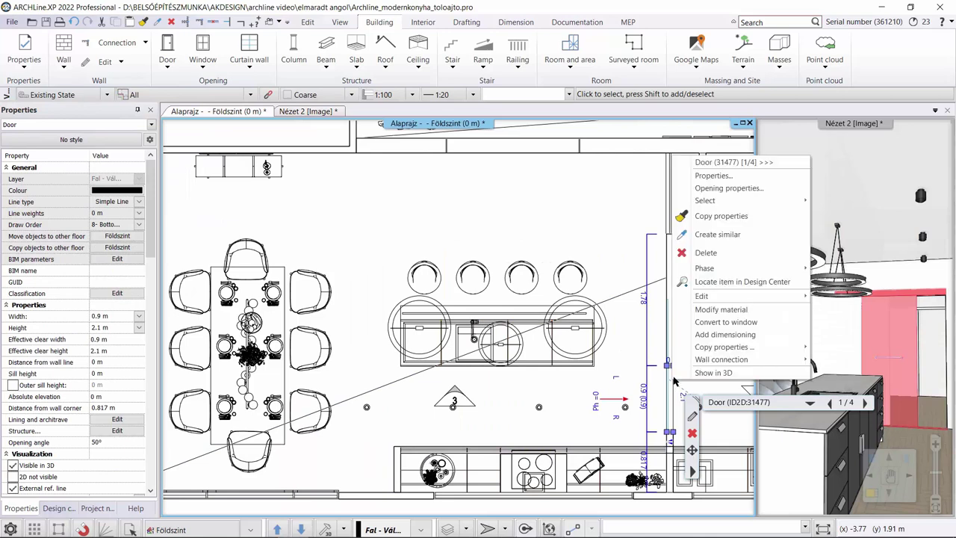
click(731, 186)
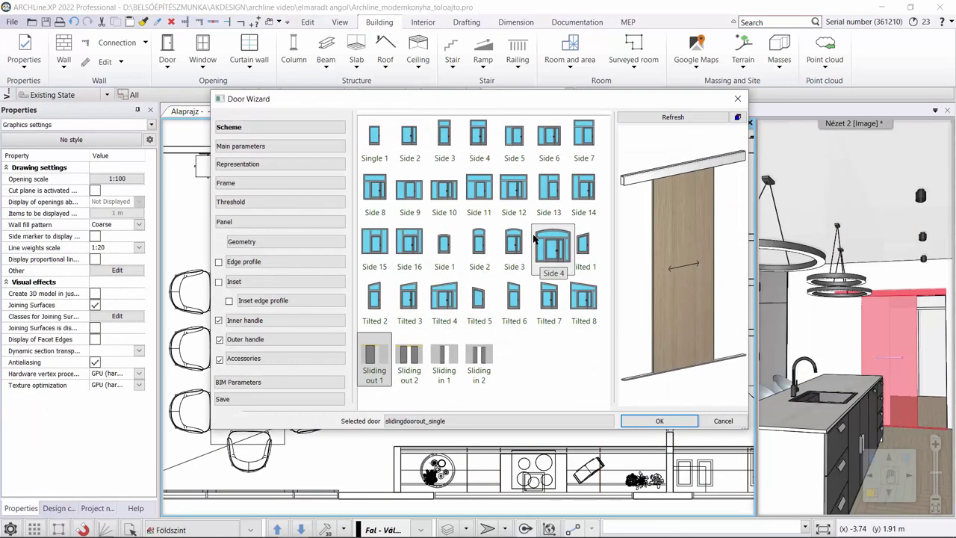
click(219, 282)
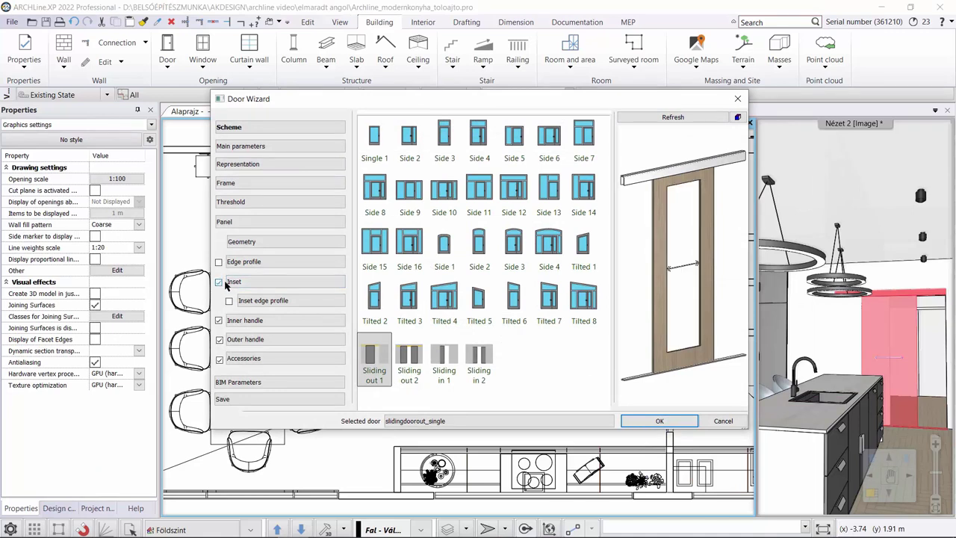
click(230, 282)
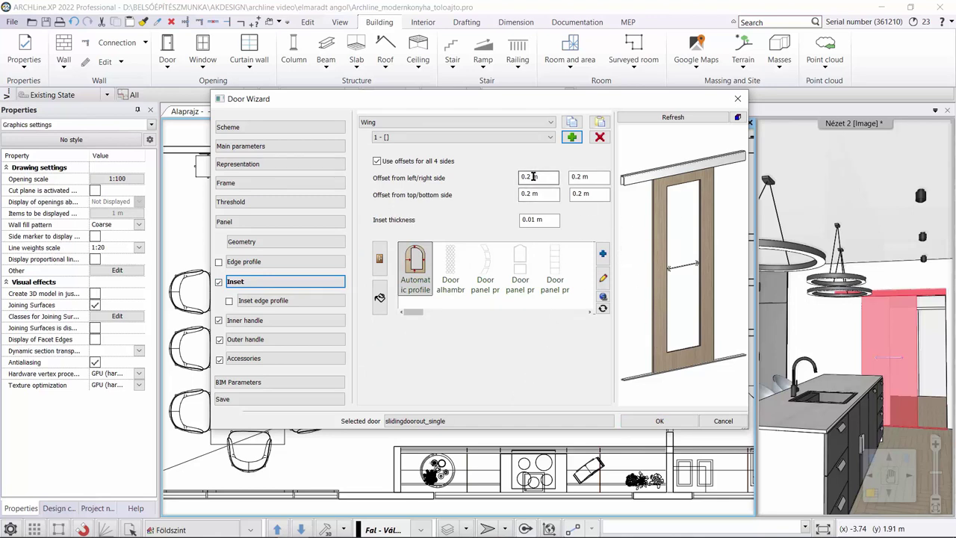
Set the inset's right offset to 0.6 m and its top and bottom offsets to 0 m, and refresh the preview
drag(593, 176, 577, 174)
text(6)
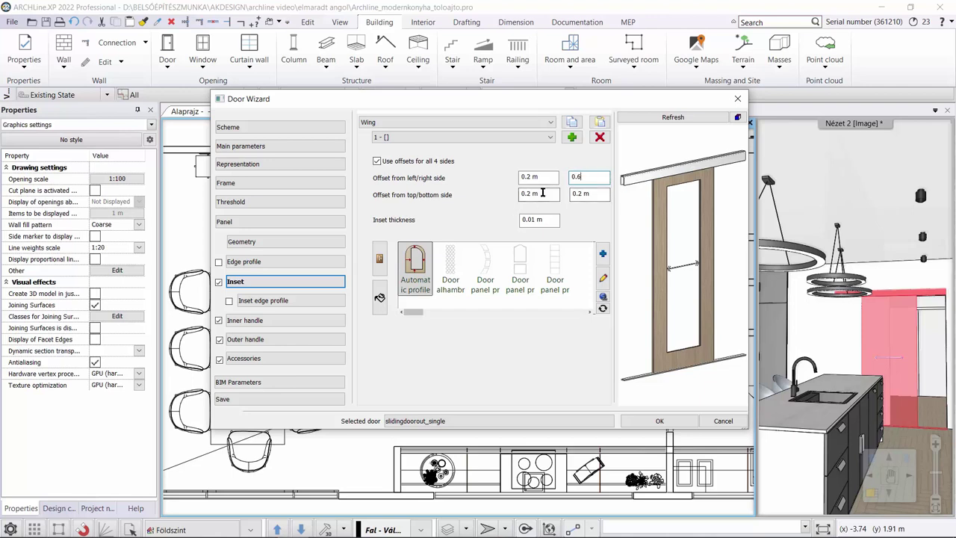
drag(544, 192, 495, 192)
text(0)
key(Tab)
text(0)
click(673, 117)
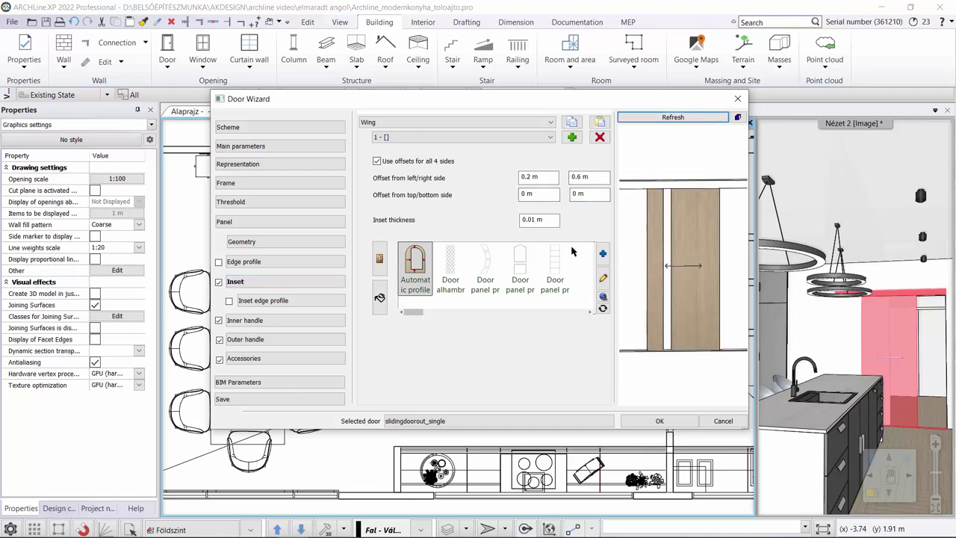
Set the inset thickness to 0.005 m and refresh the door preview
click(534, 219)
text(05)
click(650, 119)
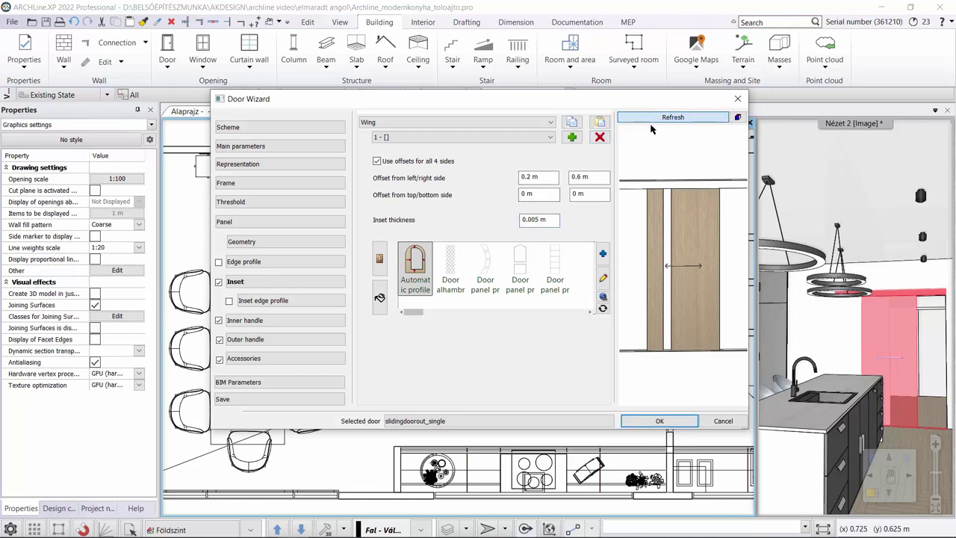
Search the material library for glass and assign the GLASS-29 material to the panel inset
click(380, 297)
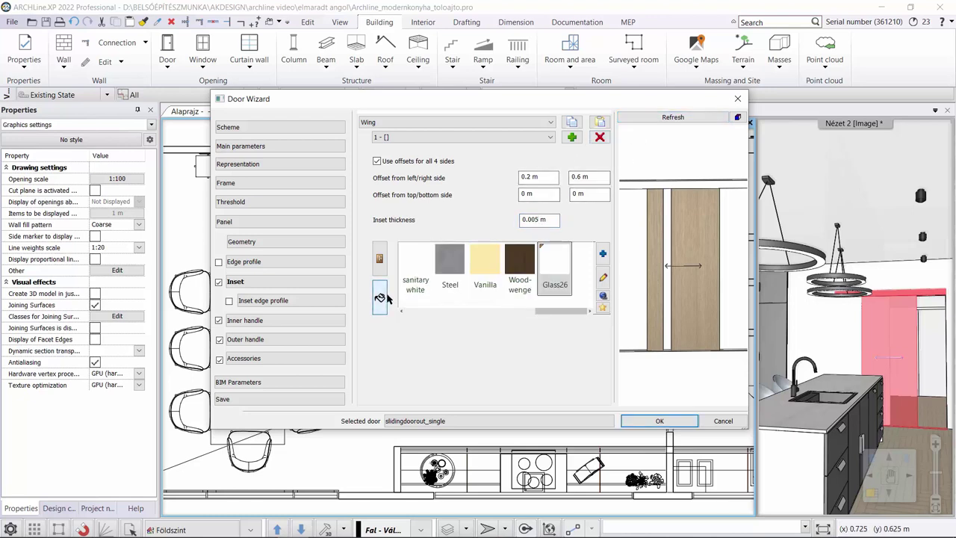
click(603, 253)
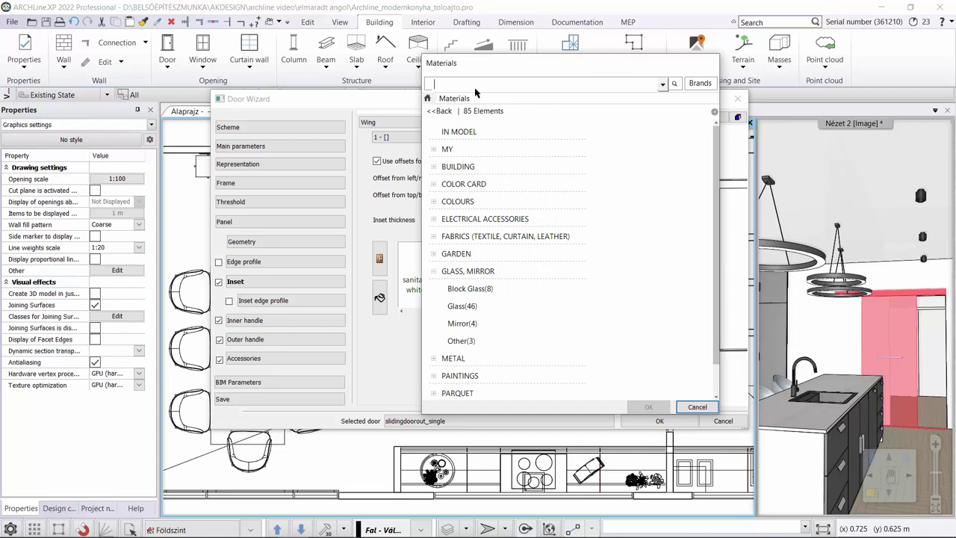
text(glass)
key(Return)
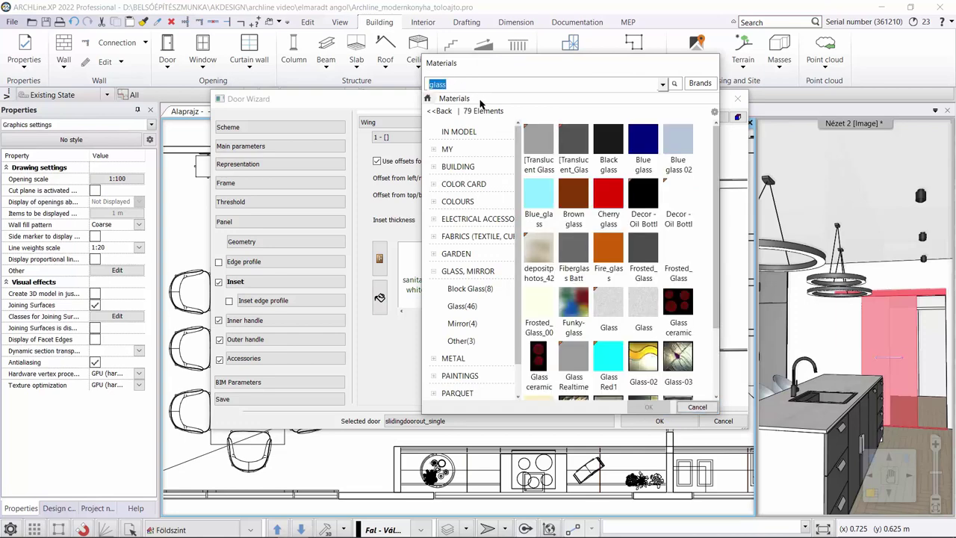
scroll(635, 224, down, 5)
click(573, 150)
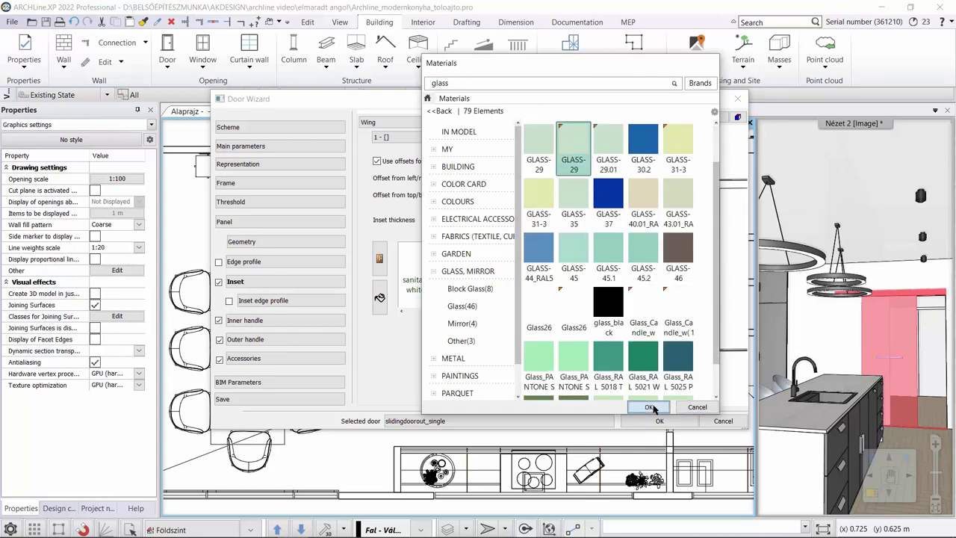
click(650, 407)
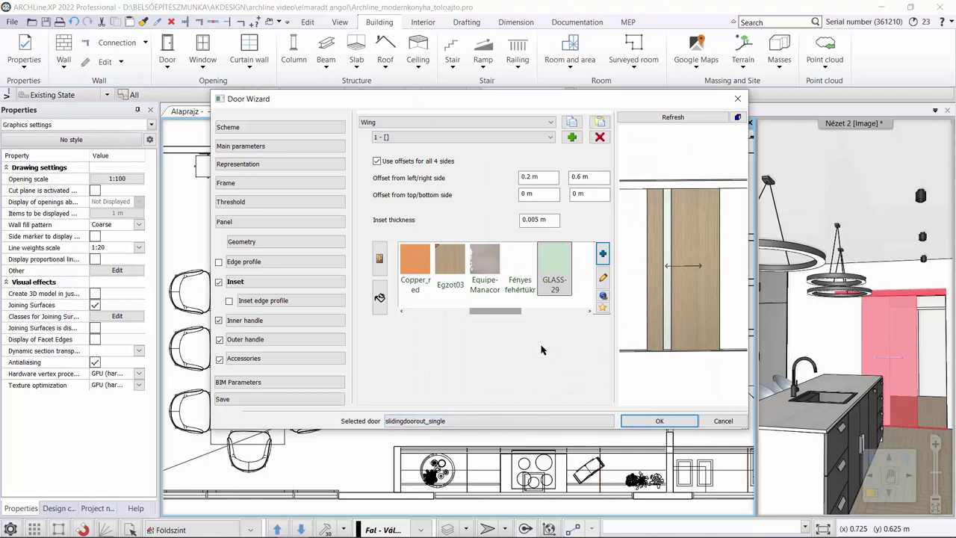
Save the door to the library as slidingdoorout_single_glass in the MY category, Sliding door subcategory, and apply it to the placed door
click(325, 403)
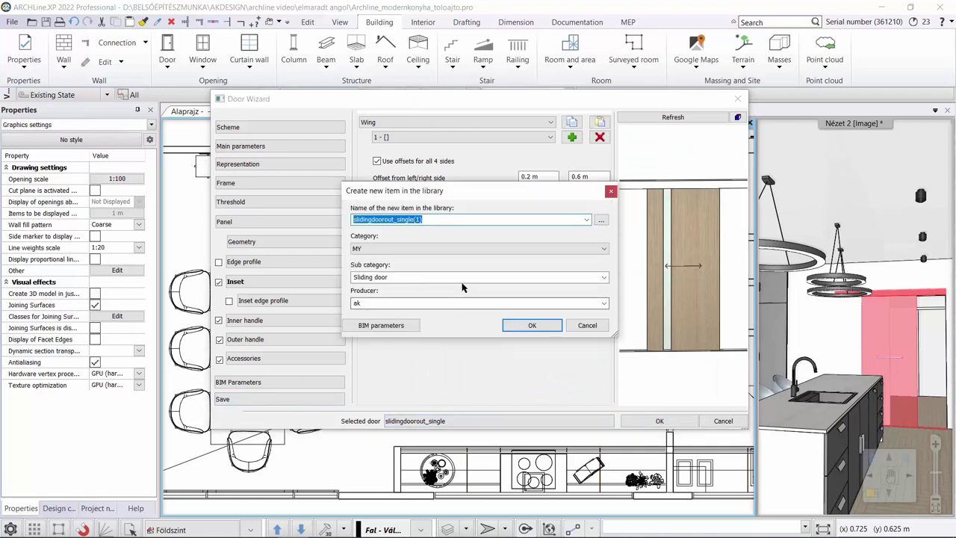
click(432, 216)
key(BackSpace)
key(BackSpace)
key(BackSpace)
text(_glass)
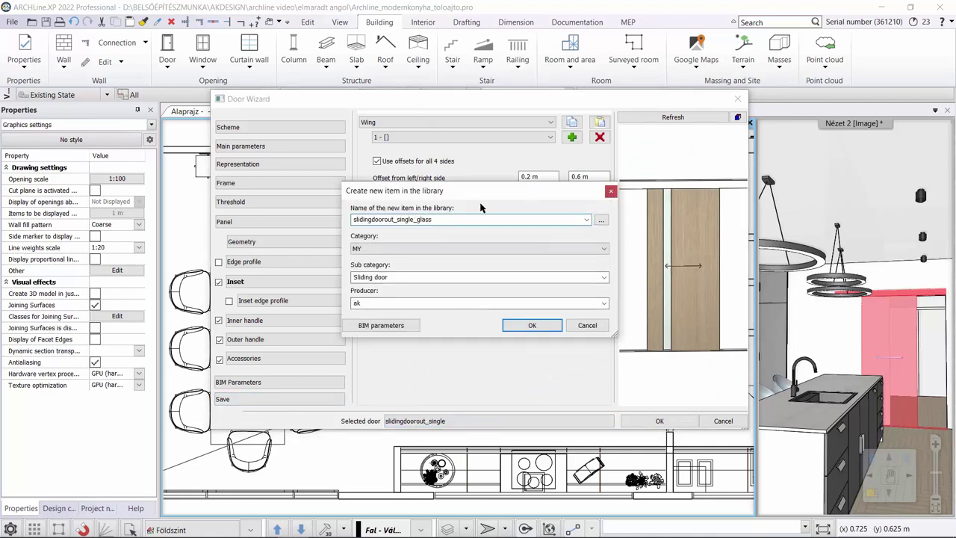
click(531, 325)
click(660, 421)
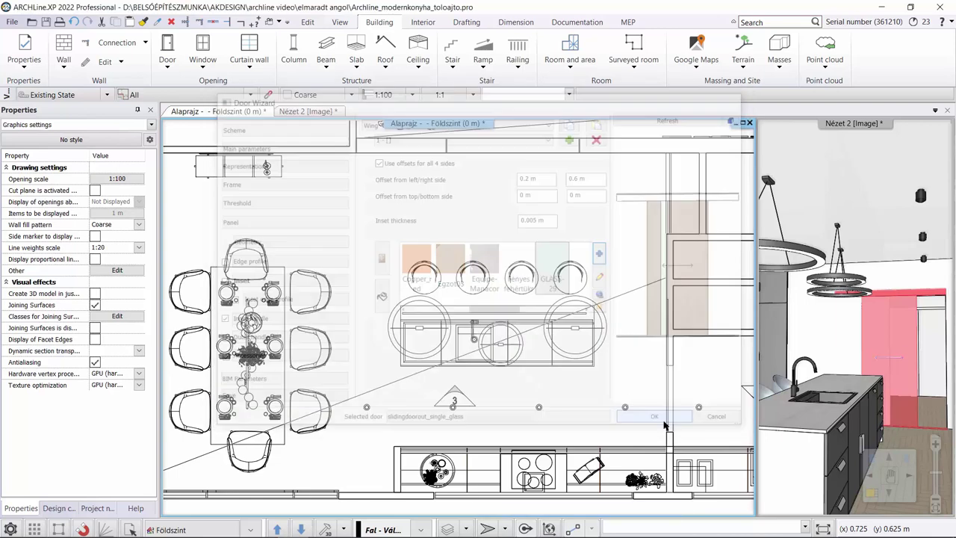
Select the sliding door in the 3D view, set its opening angle to 0°, and deselect it
click(320, 110)
click(501, 339)
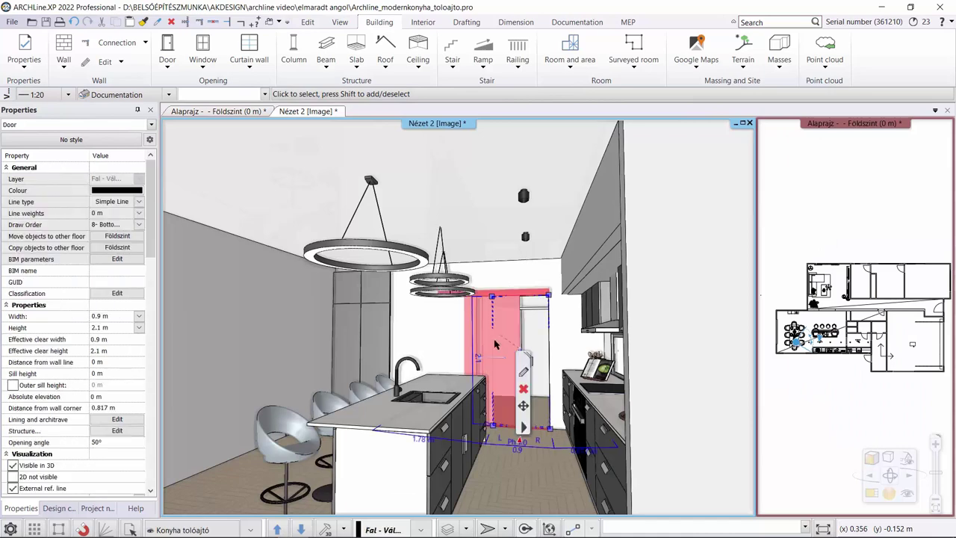
click(5, 442)
text(0)
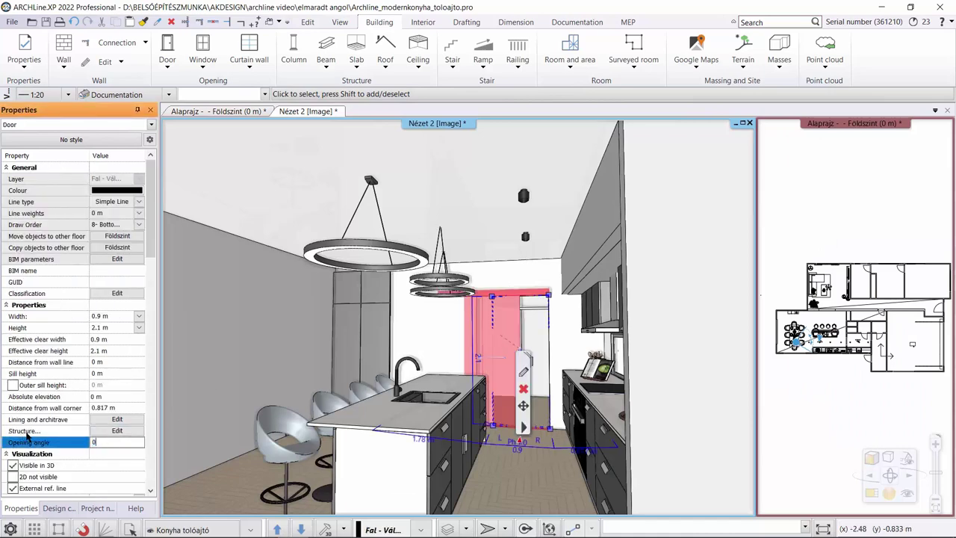
key(Return)
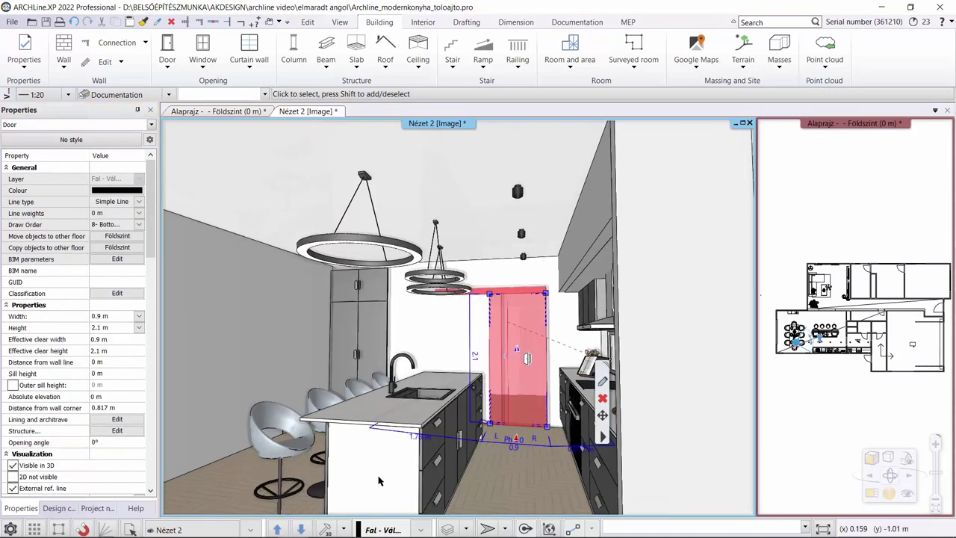
key(Escape)
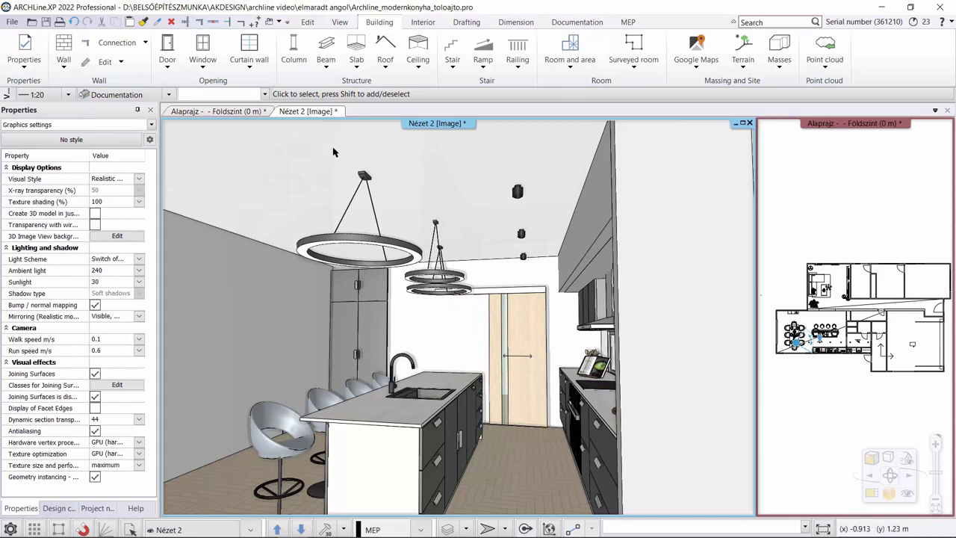
Return to the floor plan and begin a new custom door based on the Sliding in 2 scheme
click(263, 111)
scroll(441, 287, up, 3)
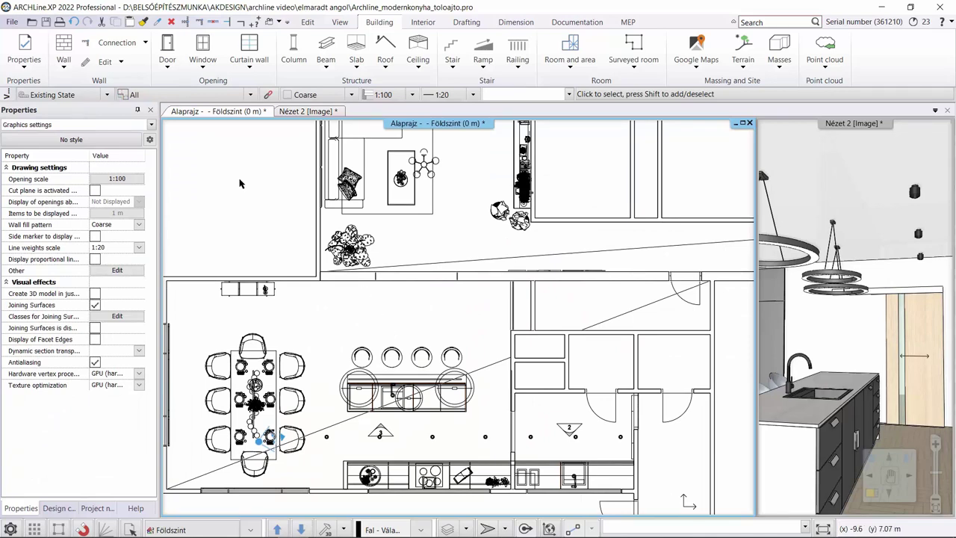
click(167, 51)
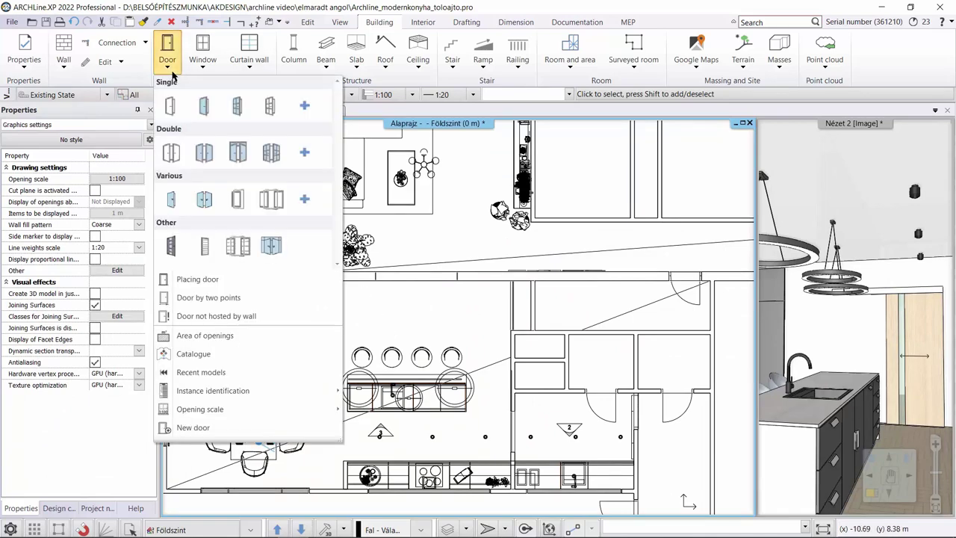
click(192, 427)
click(452, 253)
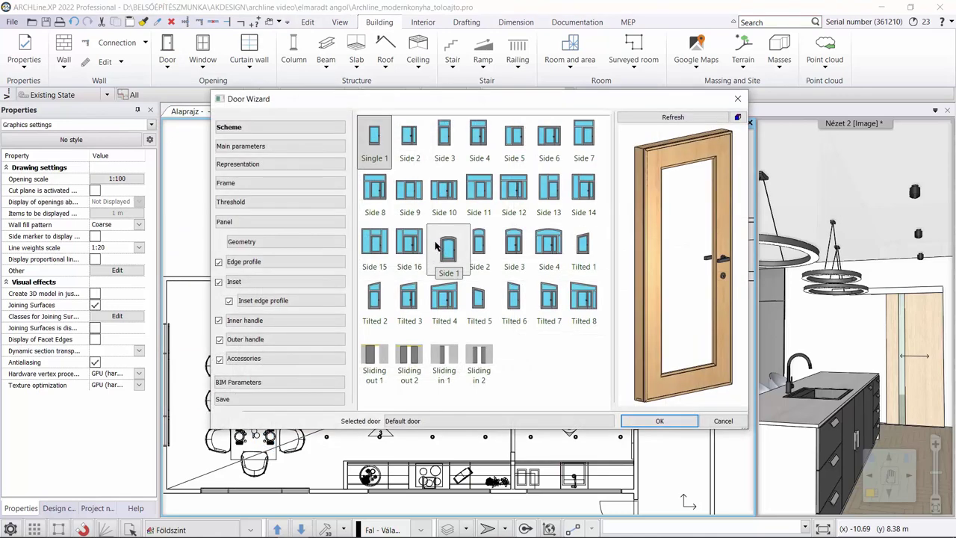
click(483, 357)
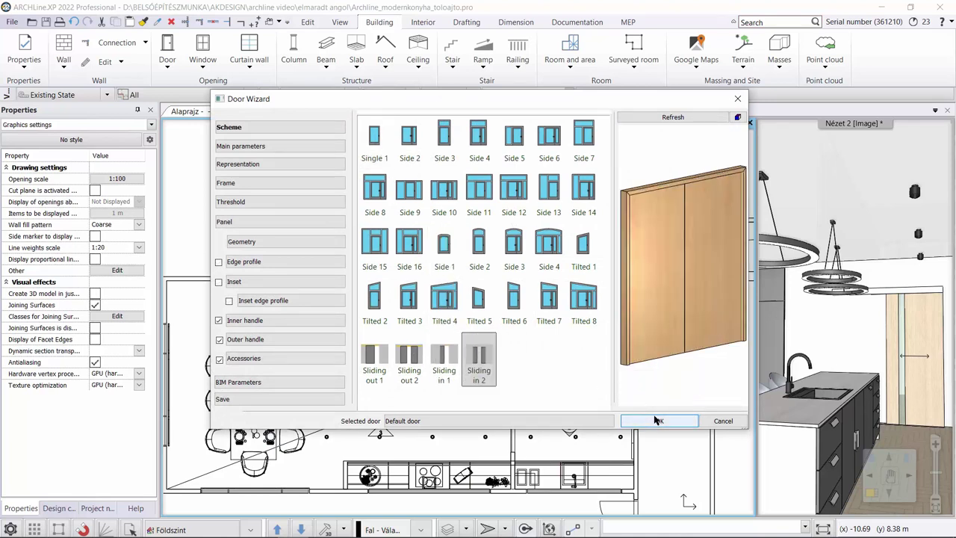
Set the new door's full width to 1.8 m with symmetric wings, and show its opening direction in 3D
click(320, 146)
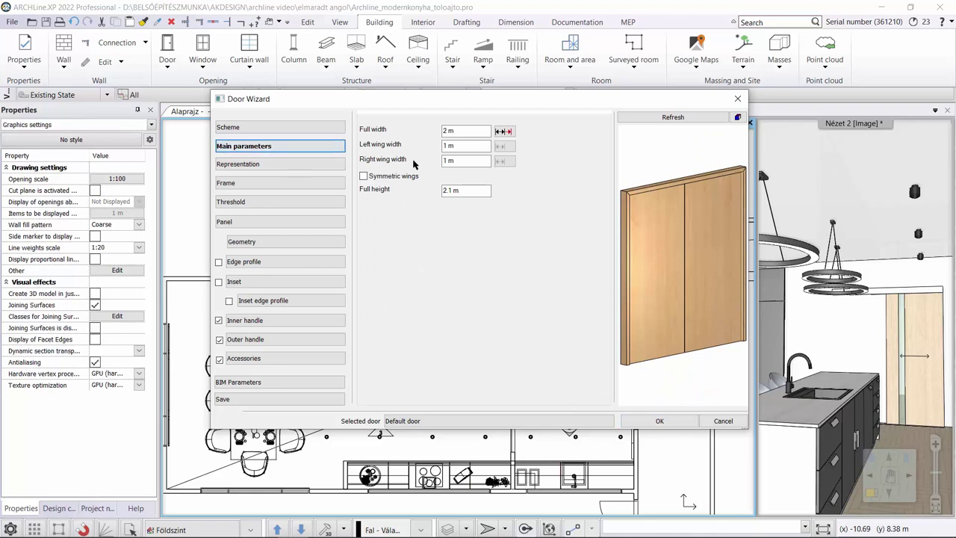
drag(449, 131, 417, 131)
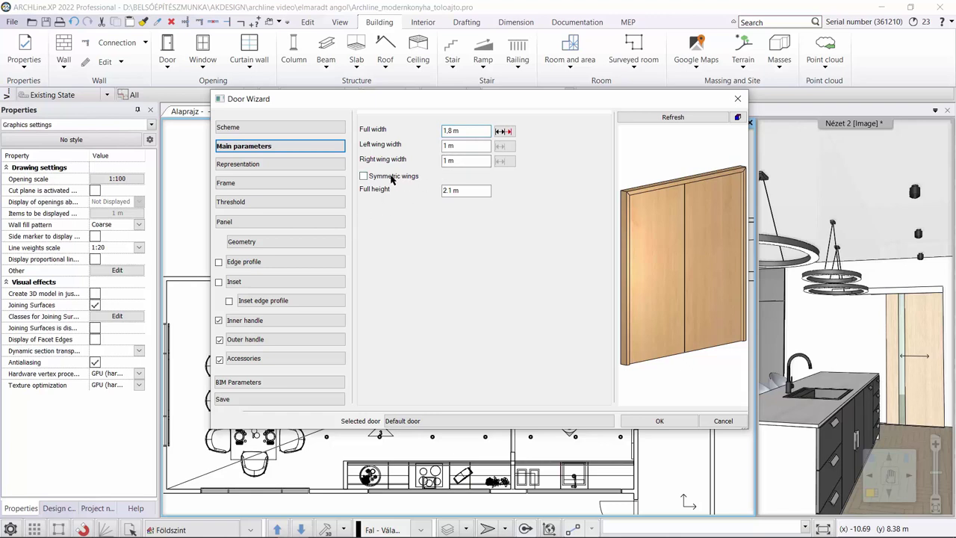
key(Tab)
click(364, 177)
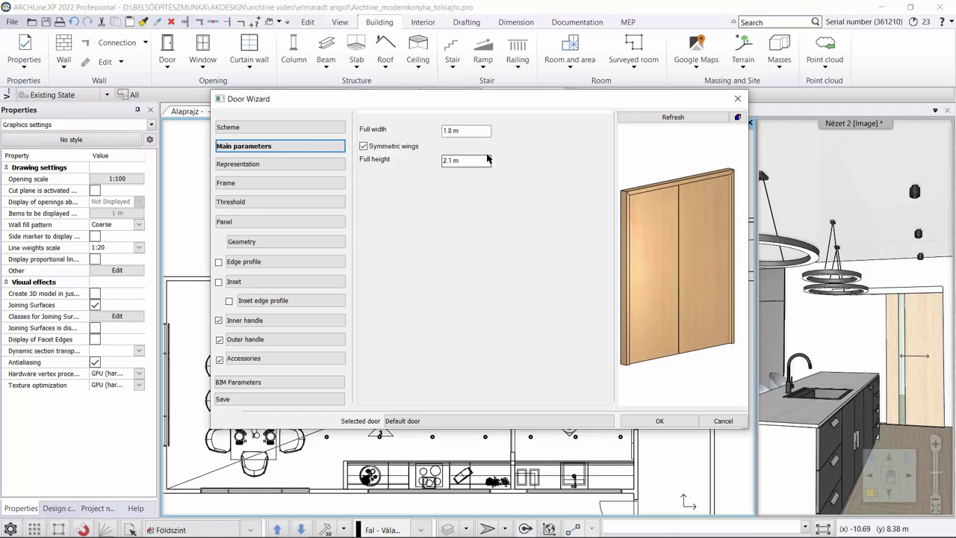
click(447, 161)
click(255, 166)
click(389, 222)
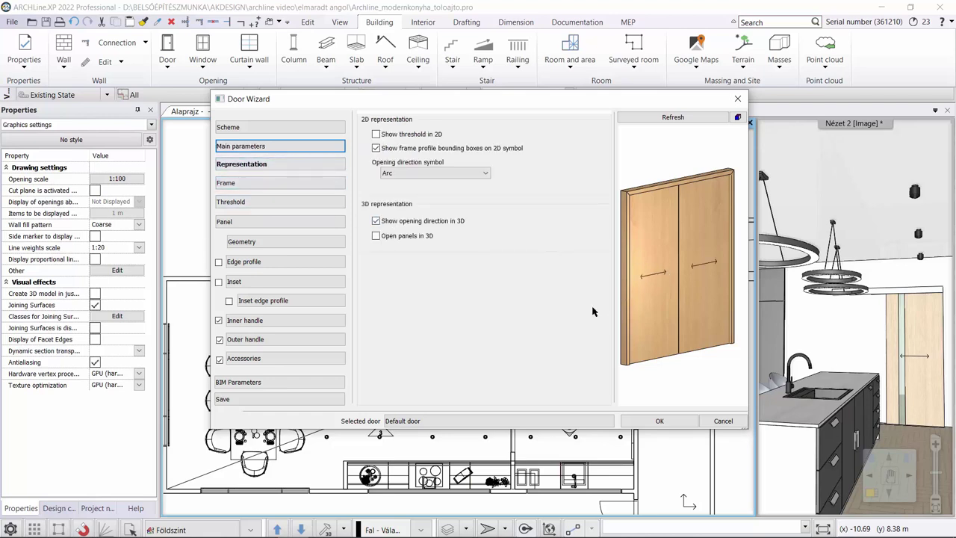
Apply the Egzot03 material to the side and top frames, and adjust the top frame to the wall thickness
click(218, 185)
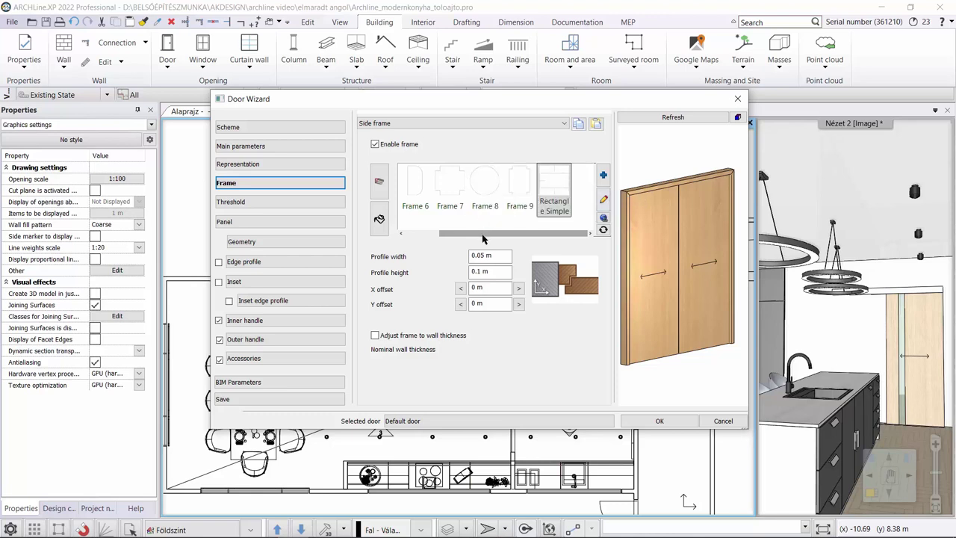
click(379, 220)
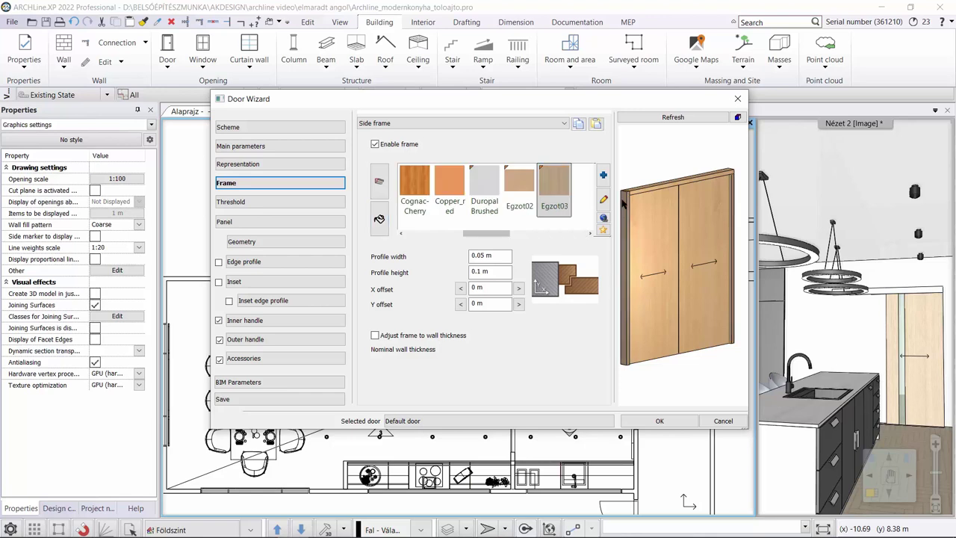
click(467, 123)
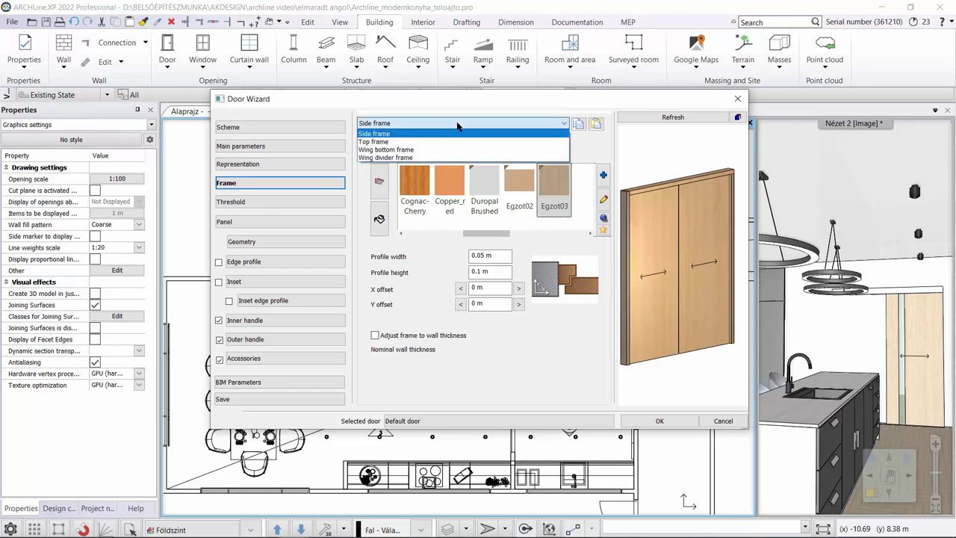
click(429, 142)
click(379, 215)
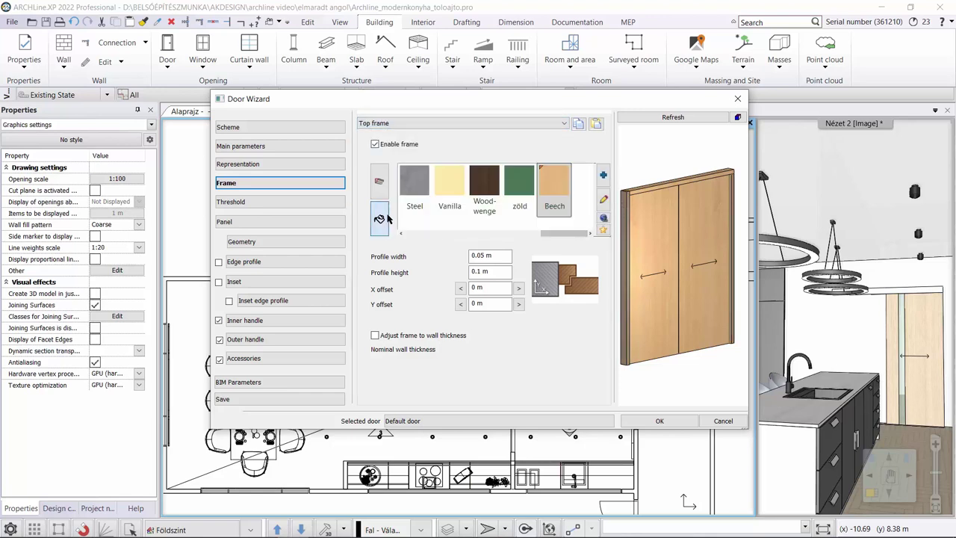
drag(559, 233, 485, 227)
click(524, 196)
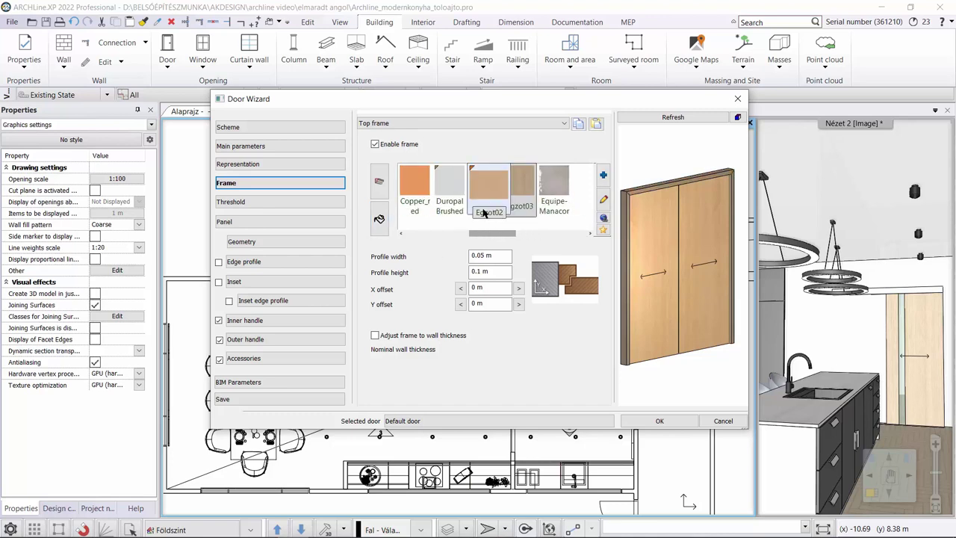
click(385, 337)
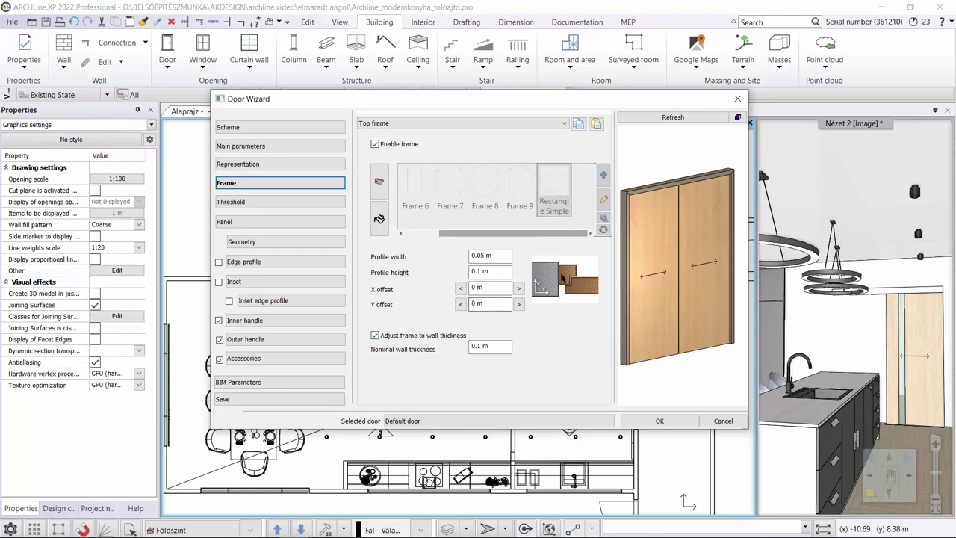
drag(483, 348, 477, 347)
Enable the door's threshold with the Threshold 3 profile and set its profile width to 0.05 m
click(235, 202)
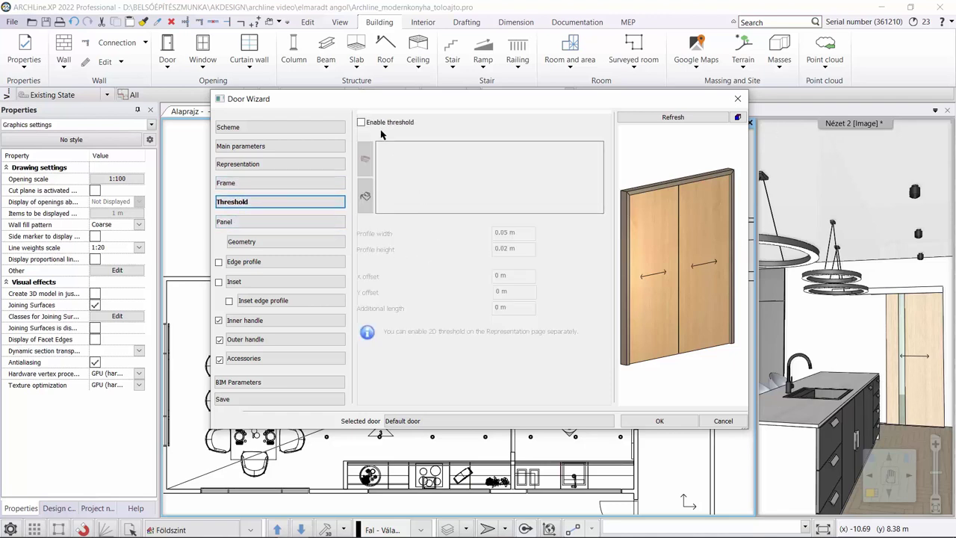
click(361, 121)
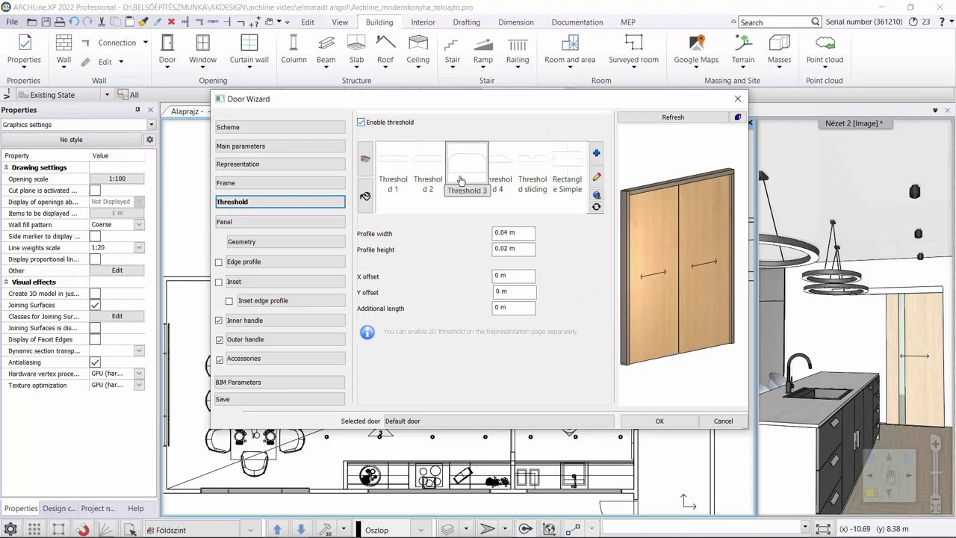
click(461, 180)
click(504, 232)
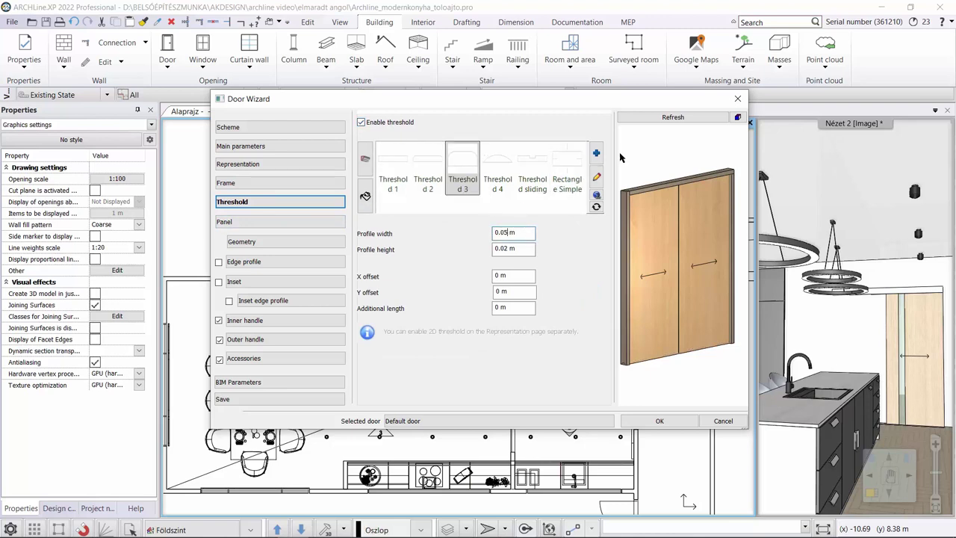
click(505, 249)
Apply the Egzot03 material to the door panels, starting from the left wing and including all similar surfaces
click(233, 222)
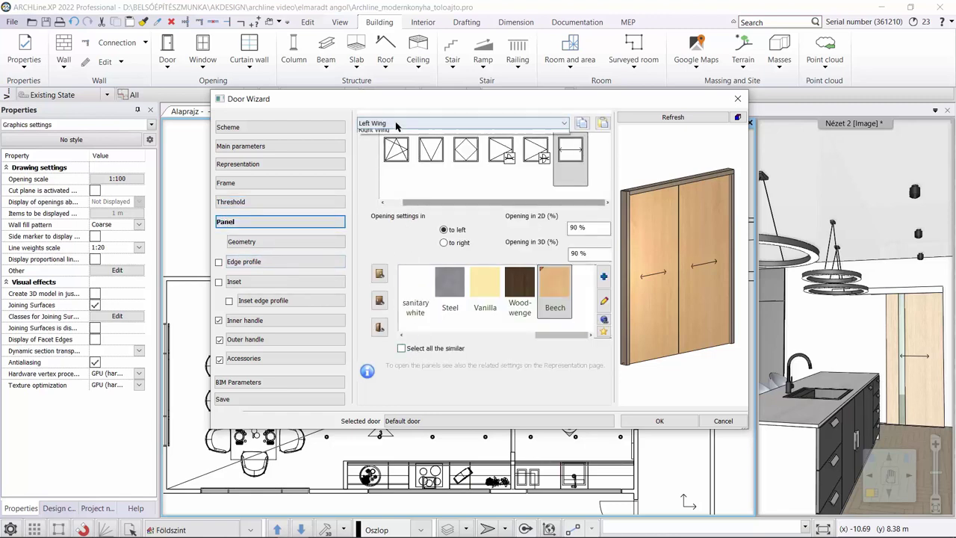
click(392, 124)
click(393, 133)
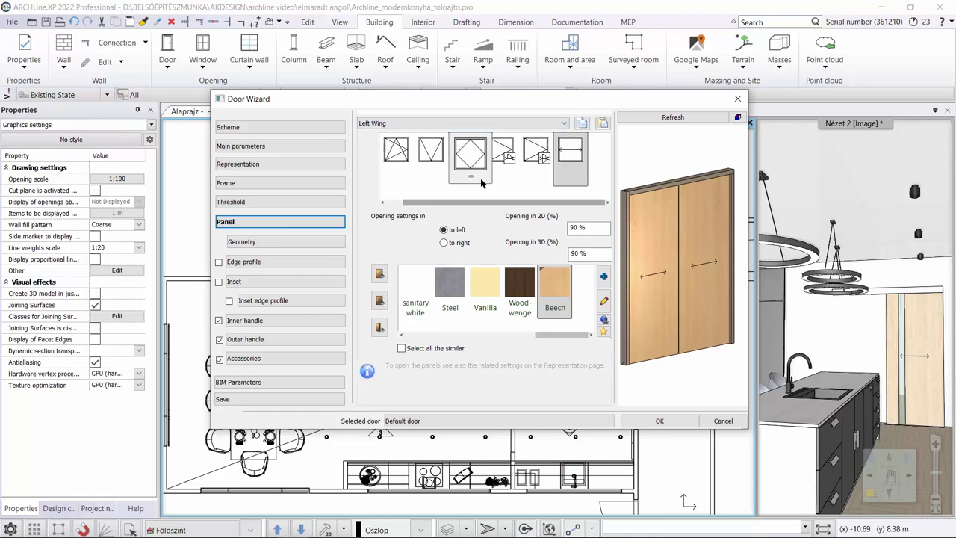
click(416, 349)
drag(550, 337, 471, 334)
click(523, 281)
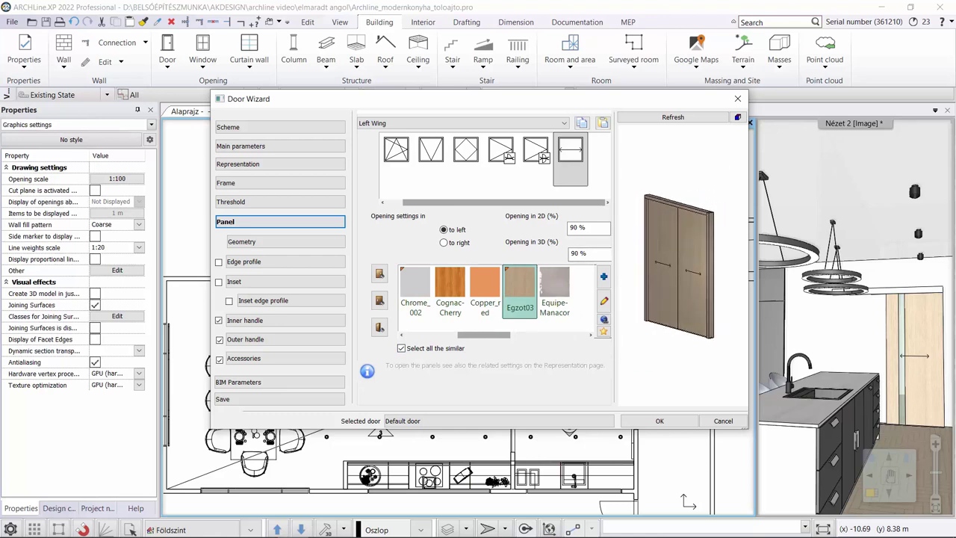
Set the panel thickness of both the left and right wings to 0.02 m
click(277, 239)
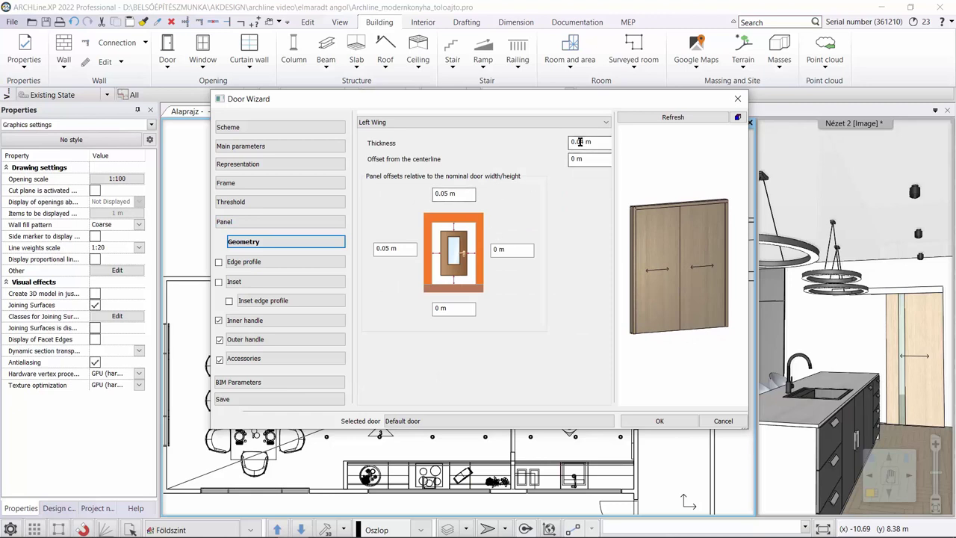
drag(580, 143, 585, 142)
key(Tab)
click(465, 122)
click(465, 133)
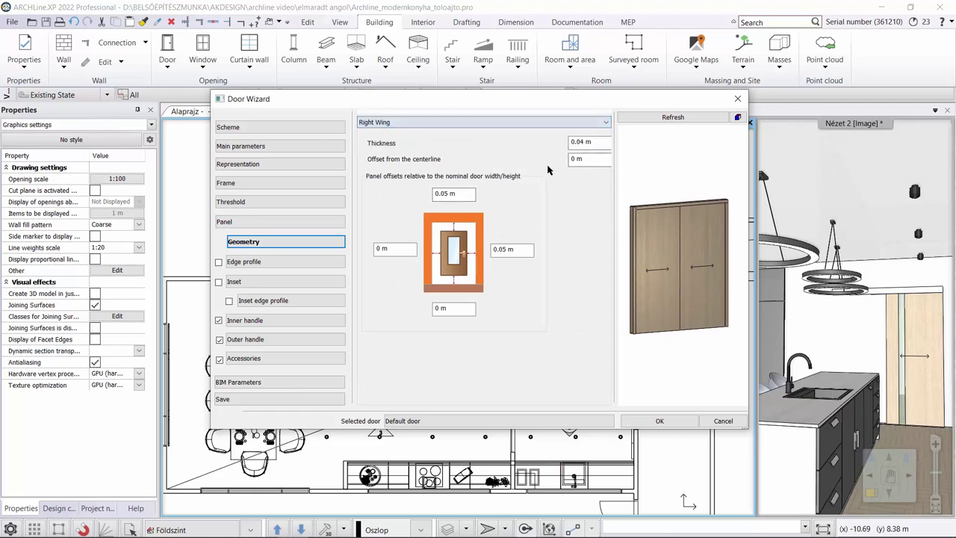
drag(578, 142, 581, 143)
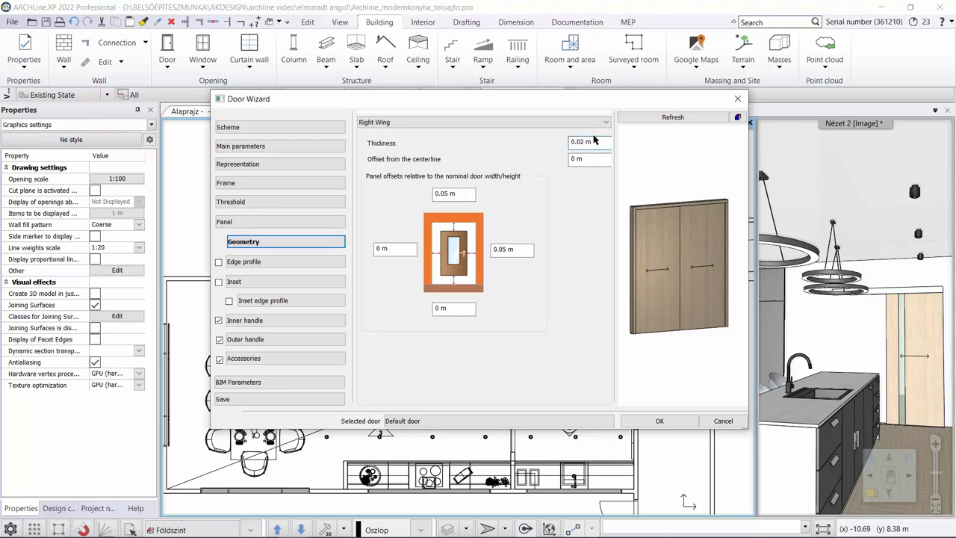
text(2)
key(Tab)
click(415, 122)
click(396, 132)
Enable the inset for the door panels and open its settings
scroll(708, 209, up, 5)
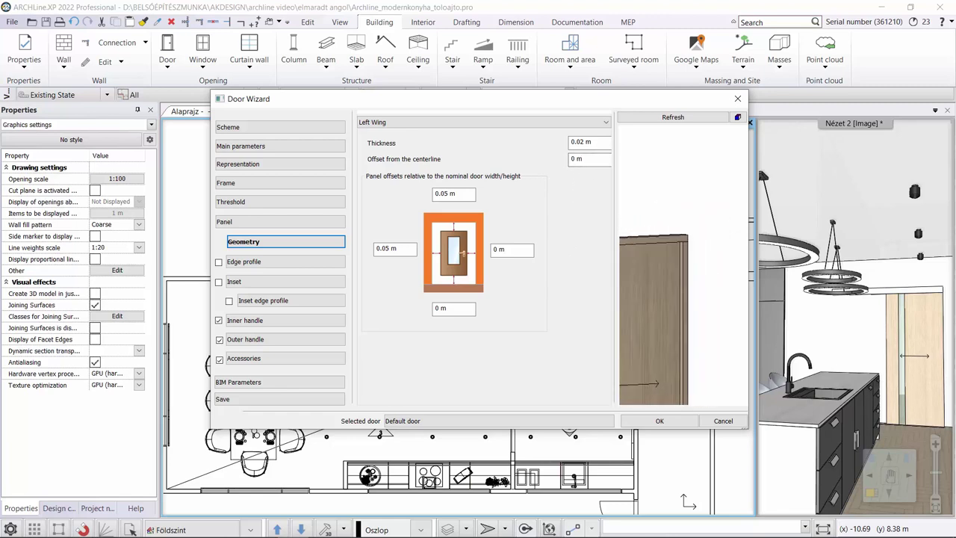
drag(683, 239, 676, 257)
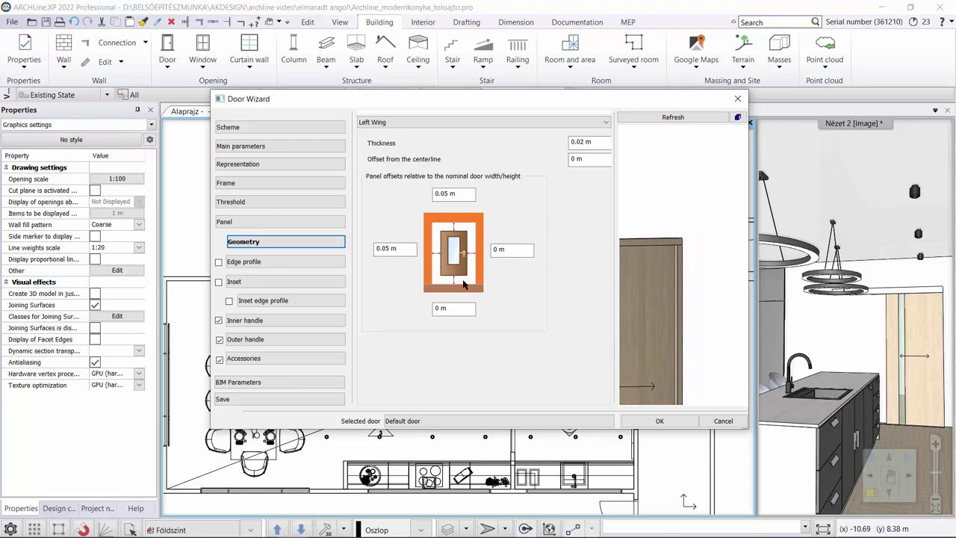
scroll(657, 286, down, 5)
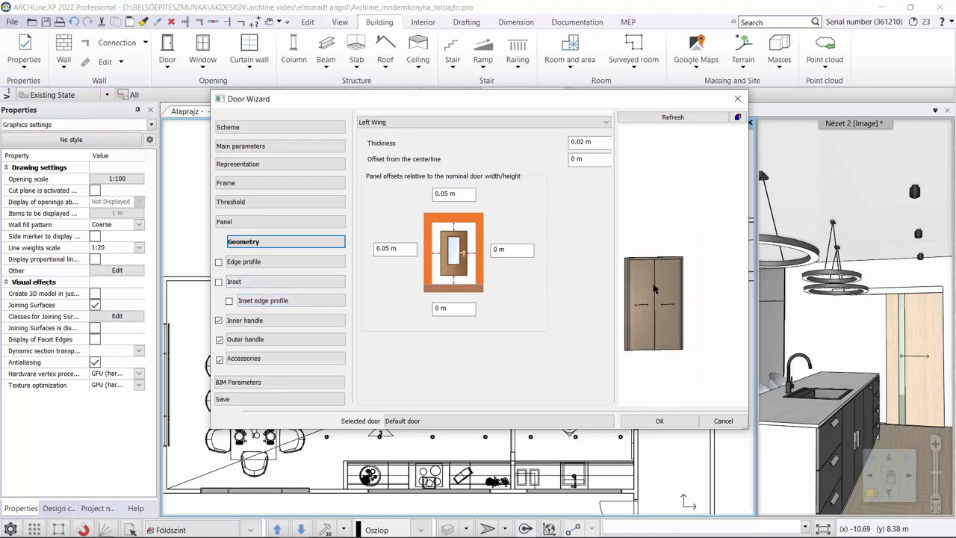
scroll(665, 286, up, 2)
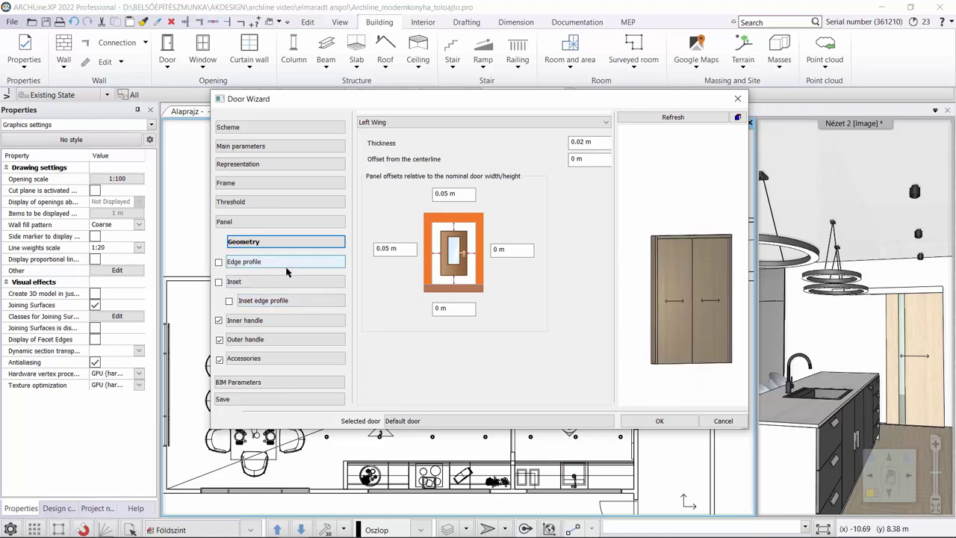
click(237, 283)
click(240, 284)
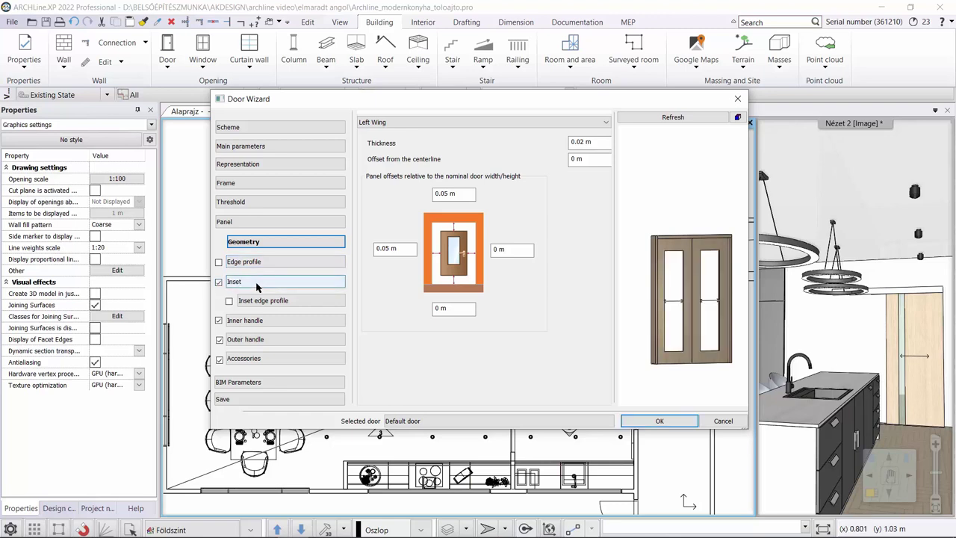
For the left wing's inset, set the left offset to 0.64 m, the top and bottom offsets to 0 m, and the thickness to 0.022 m
double_click(527, 177)
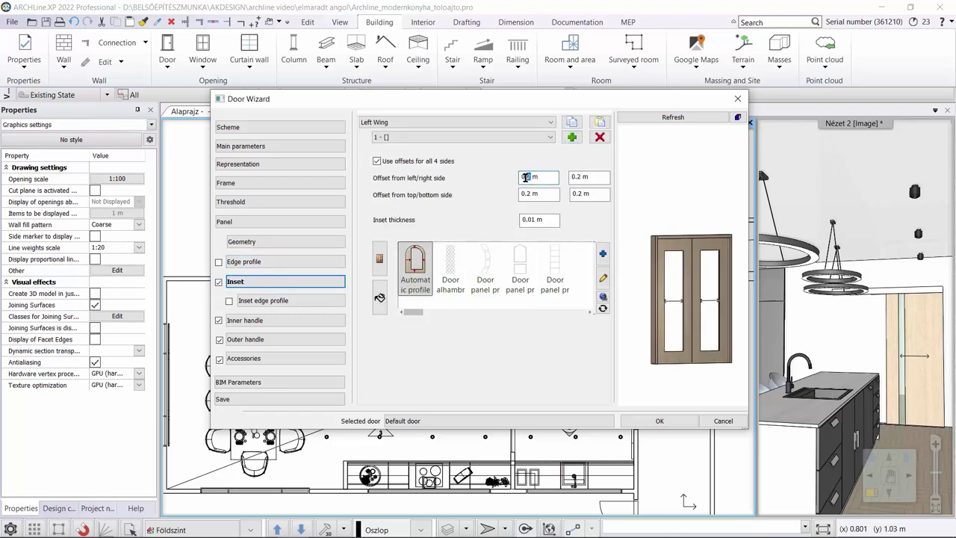
drag(533, 176, 527, 175)
drag(545, 195, 450, 197)
text(0)
key(Tab)
text(0)
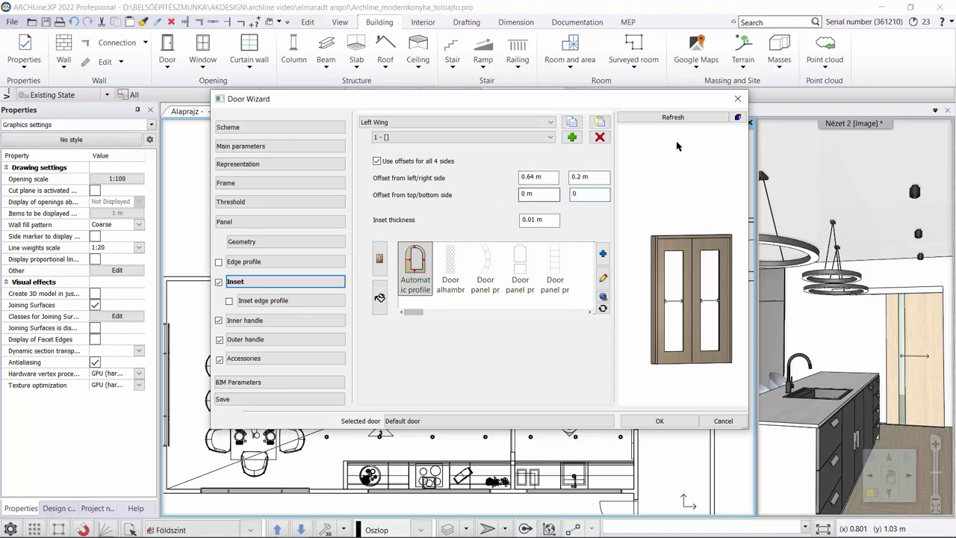
drag(536, 220, 494, 220)
text(22)
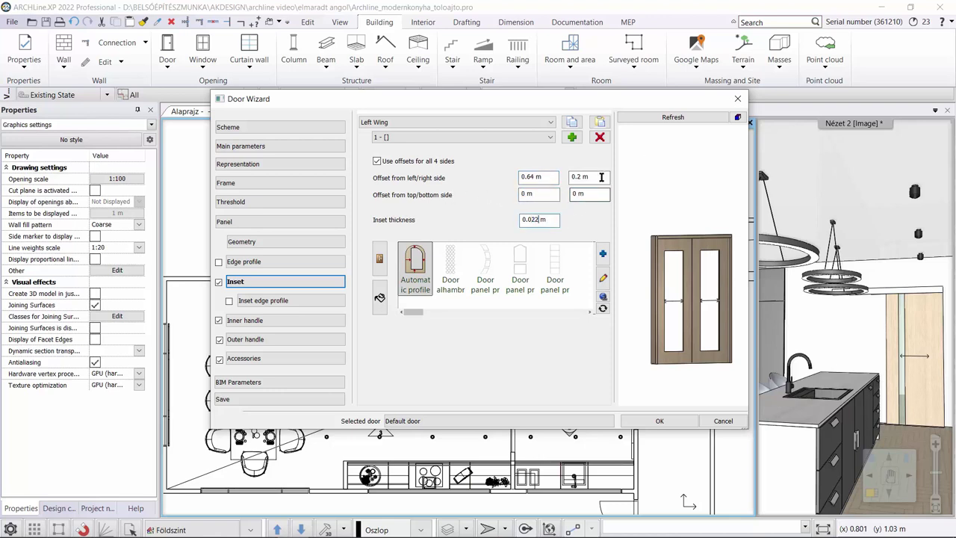
click(667, 122)
scroll(702, 249, up, 5)
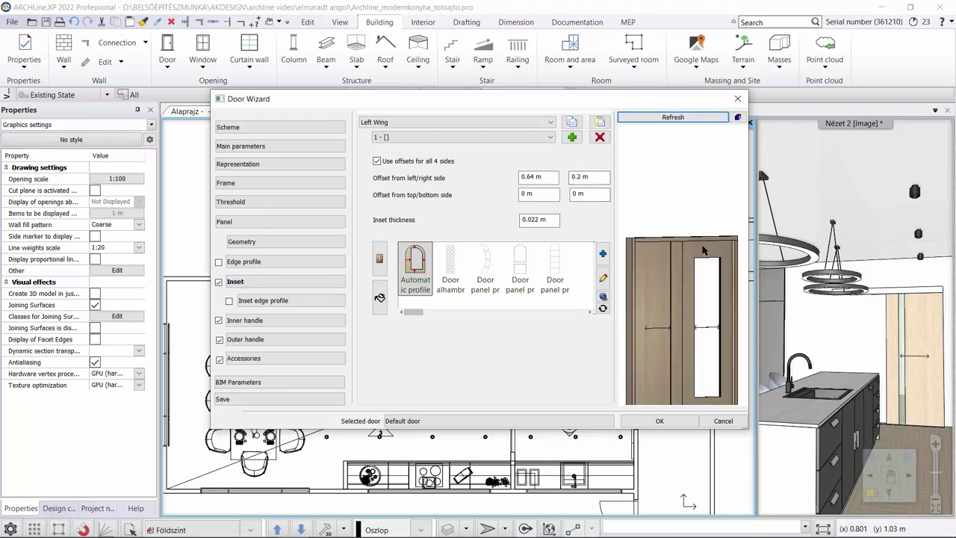
middle_drag(642, 277, 655, 277)
scroll(663, 229, up, 3)
middle_drag(663, 229, 677, 235)
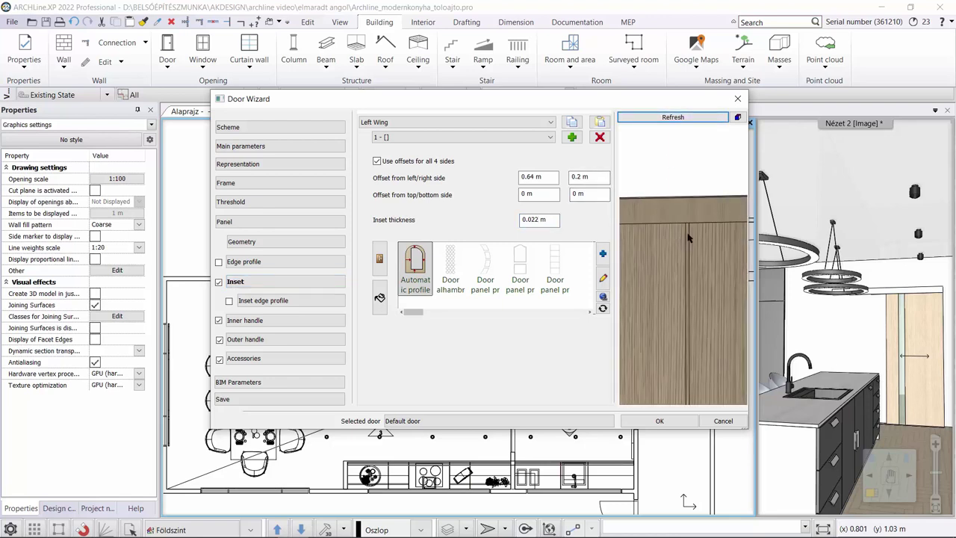
scroll(688, 228, down, 5)
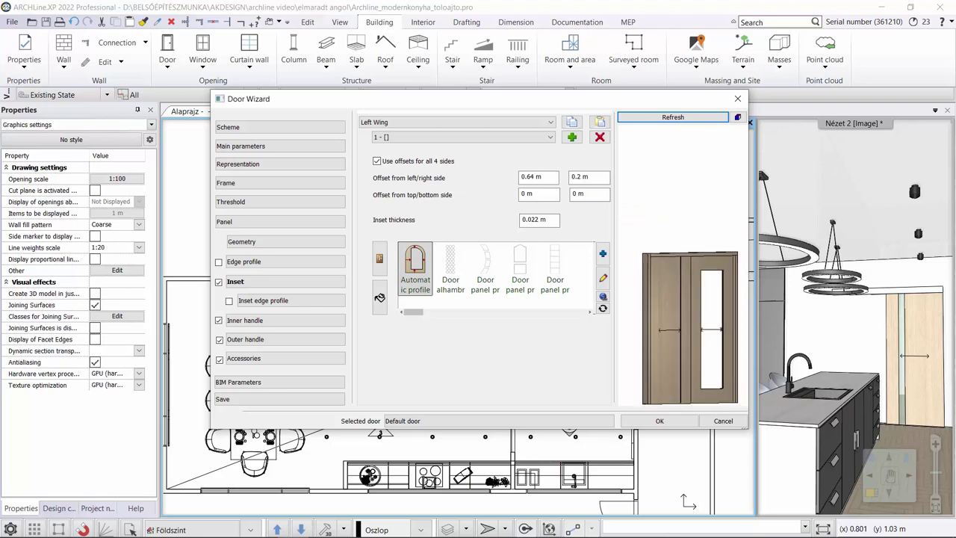
Apply the Chrome_002 material to the left wing's inset
click(379, 297)
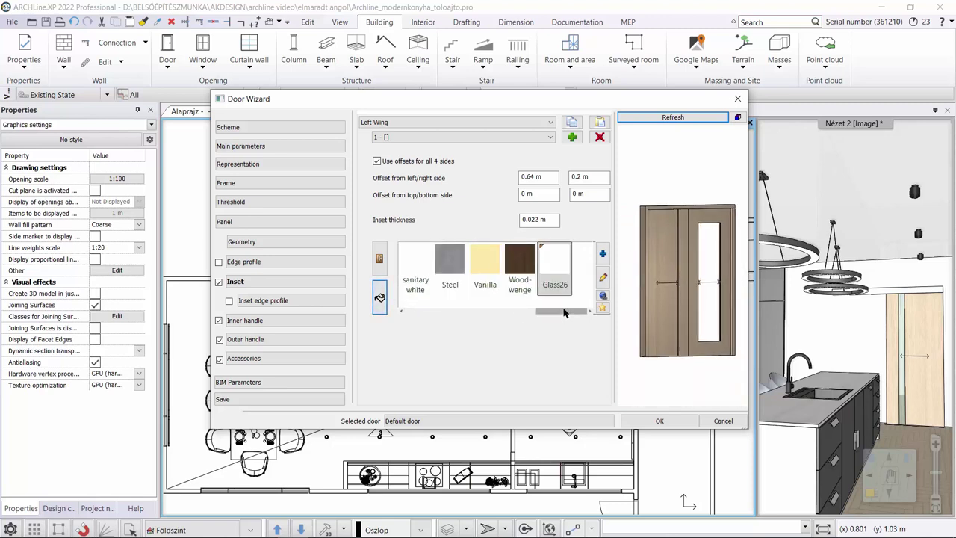
drag(564, 313, 462, 316)
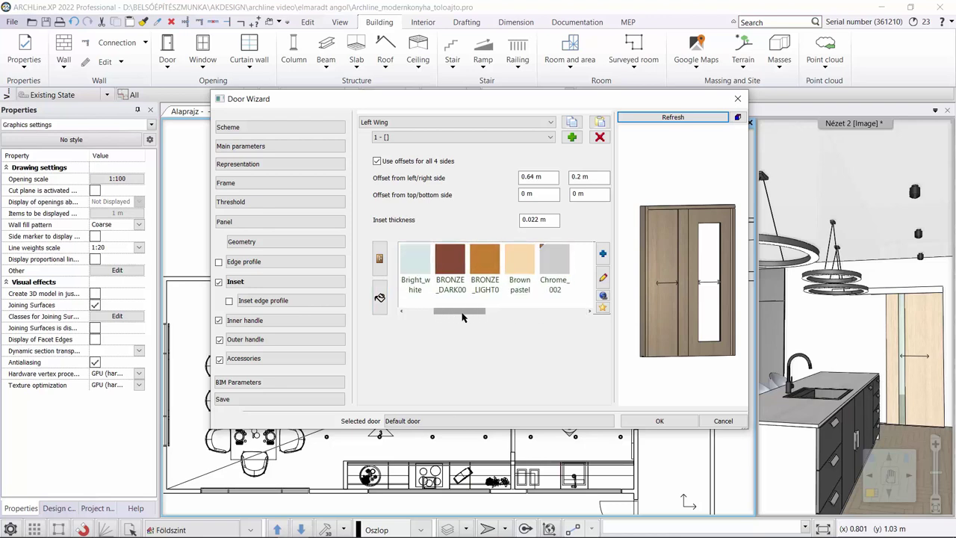
click(554, 267)
scroll(684, 239, up, 3)
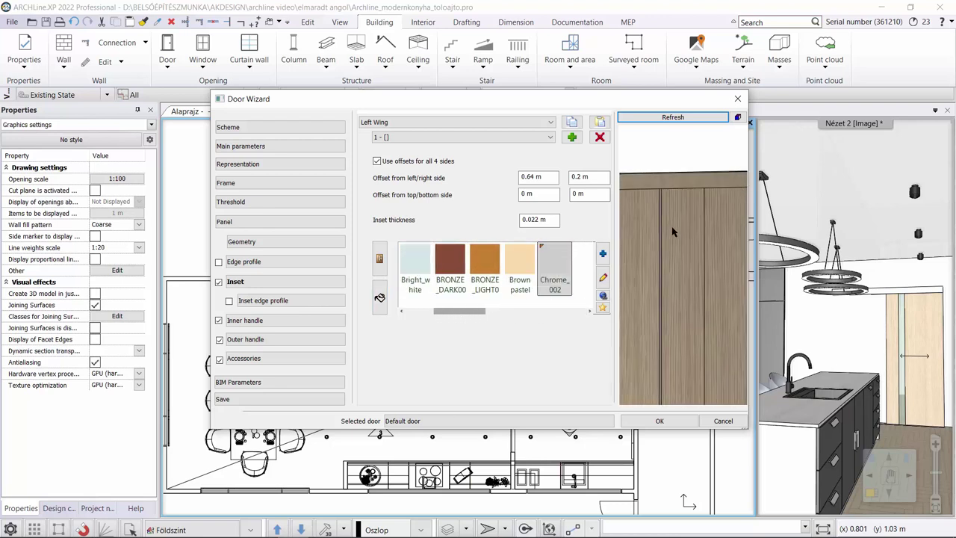
scroll(672, 214, down, 3)
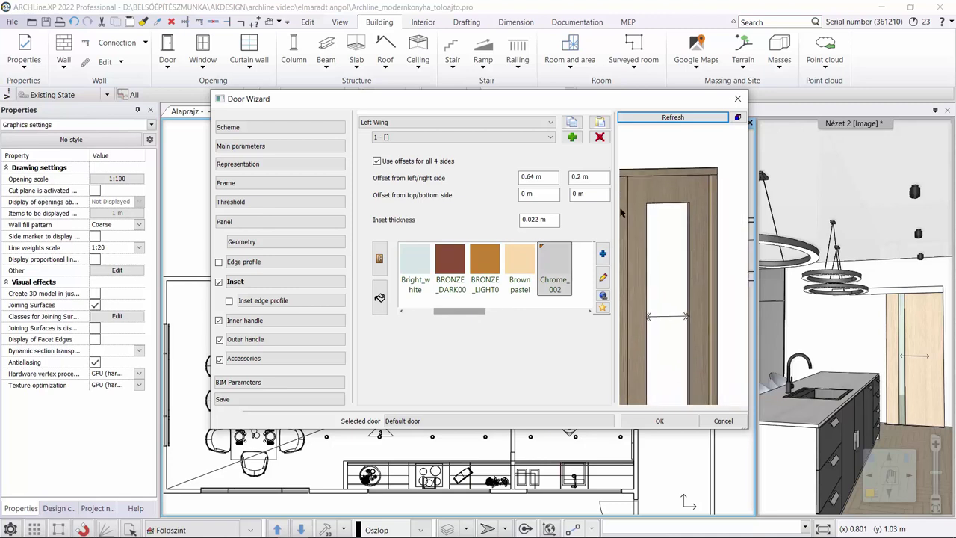
For the right wing's inset, set the right offset to 0.64 m and the top and bottom offsets to 0 m
click(459, 124)
click(413, 141)
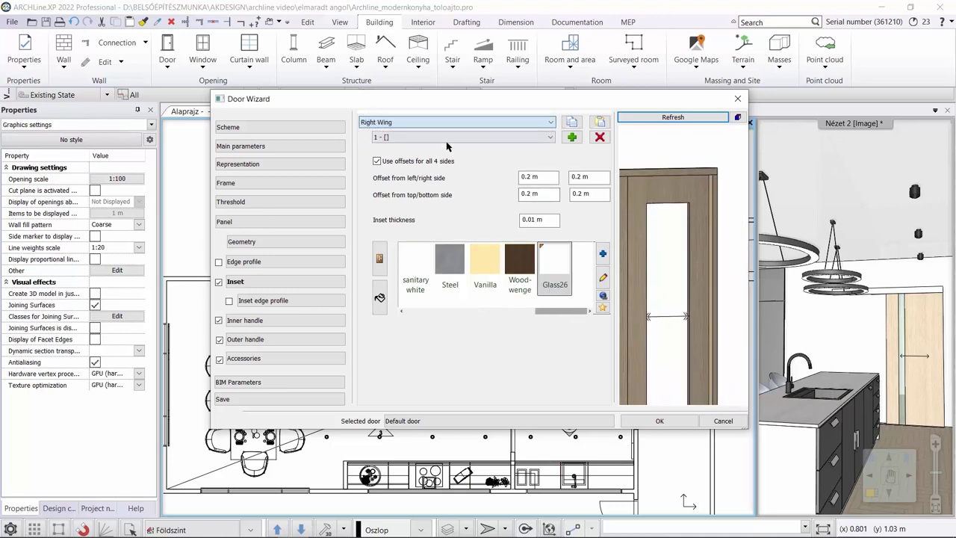
drag(587, 177, 578, 179)
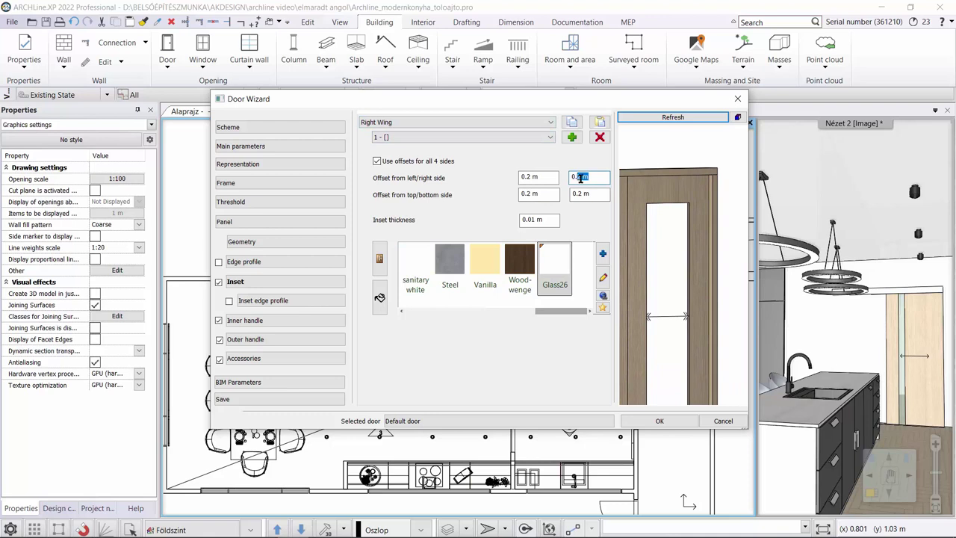
text(64)
click(533, 195)
drag(527, 196, 532, 196)
text(0)
key(Tab)
text(0)
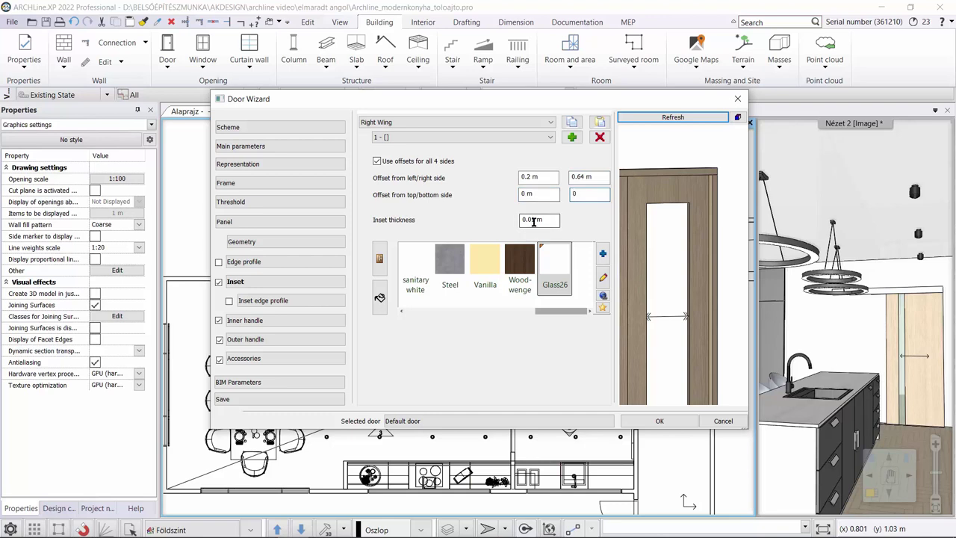
Set the right wing's inset thickness to 0.022 m and give the inset the Chrome_002 material
click(533, 219)
drag(530, 219, 533, 218)
text(22)
click(551, 255)
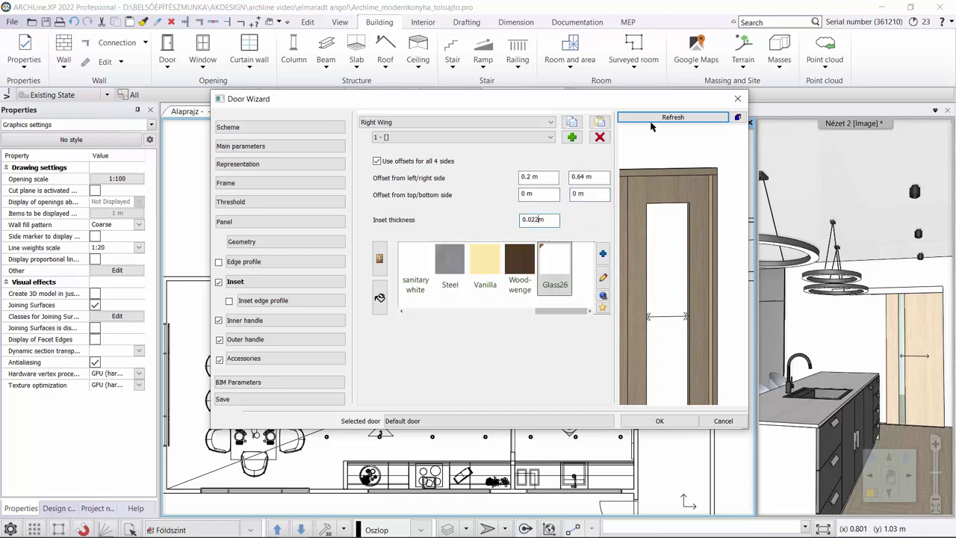
drag(561, 311, 477, 327)
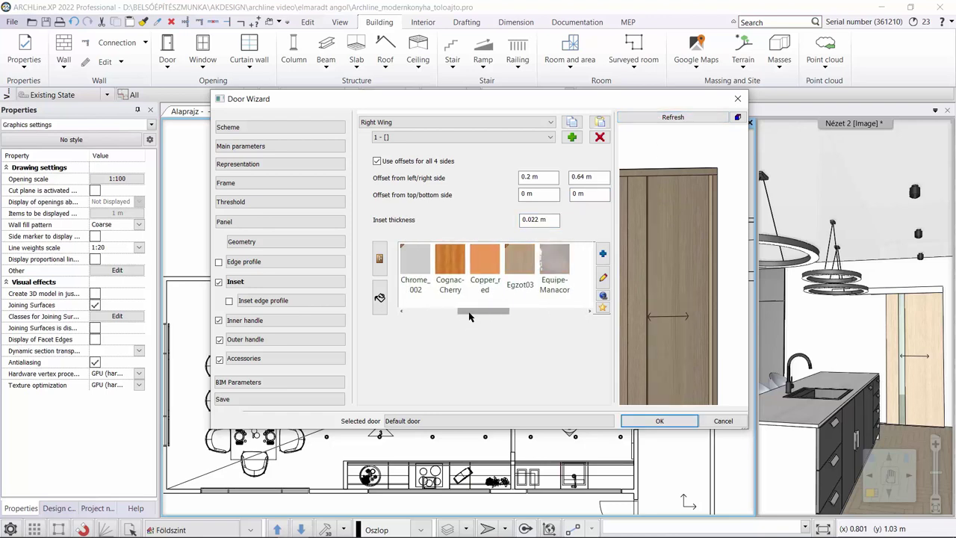
click(415, 263)
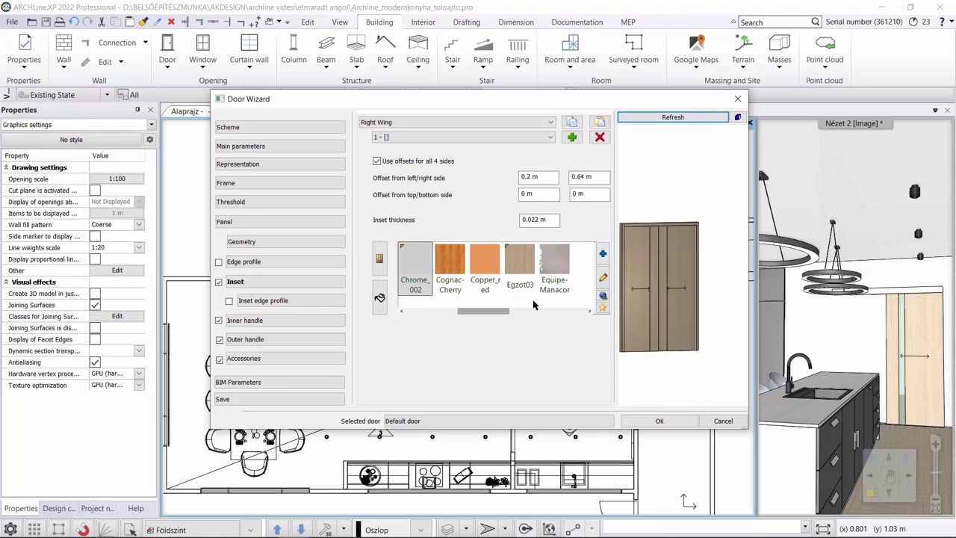
Save the door to the library as Slidingdoorin_double in category MY, subcategory Sliding door
click(246, 401)
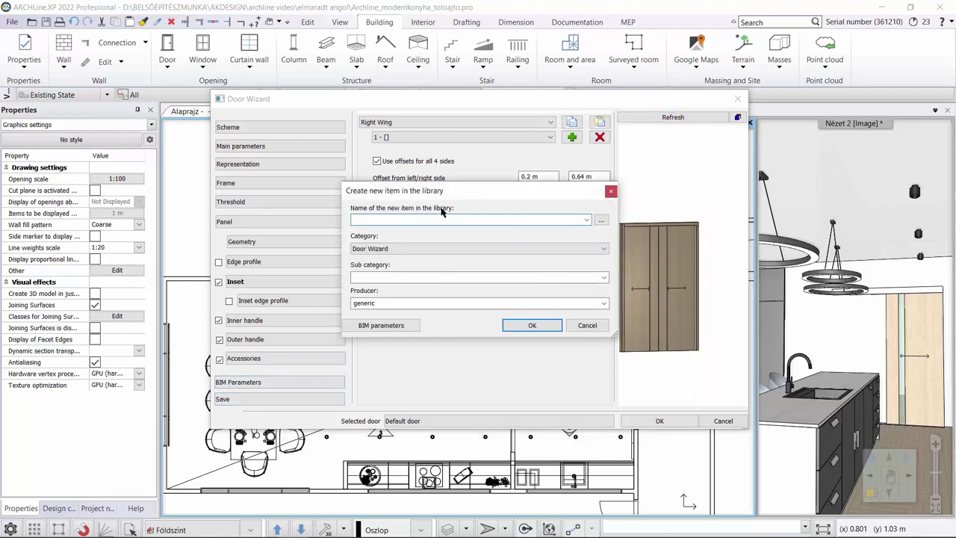
text(Slidingdoorin_doble)
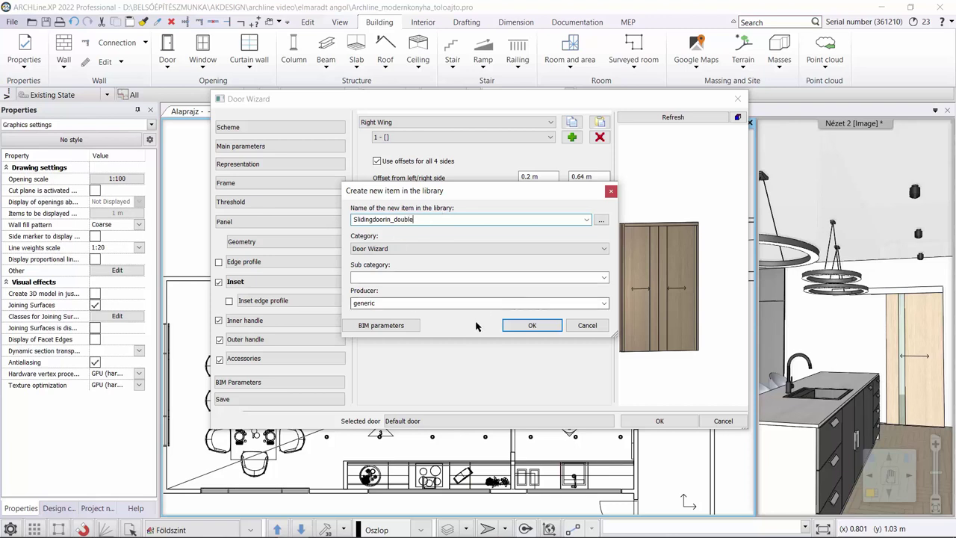
click(439, 248)
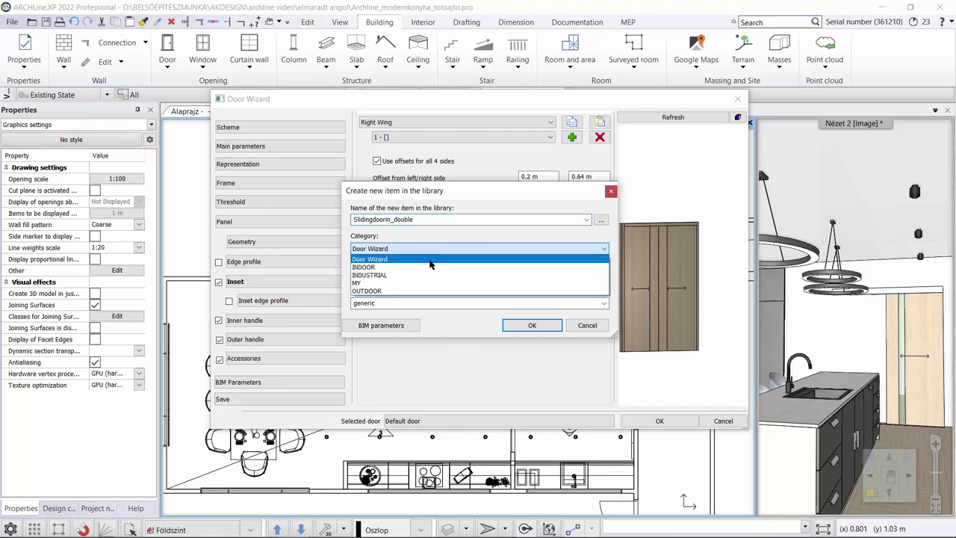
click(415, 283)
click(604, 277)
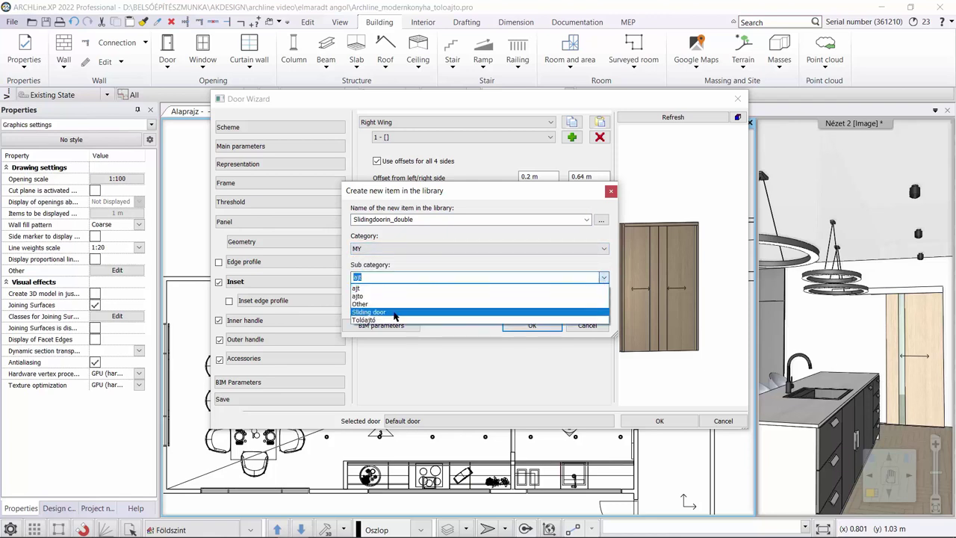
click(482, 312)
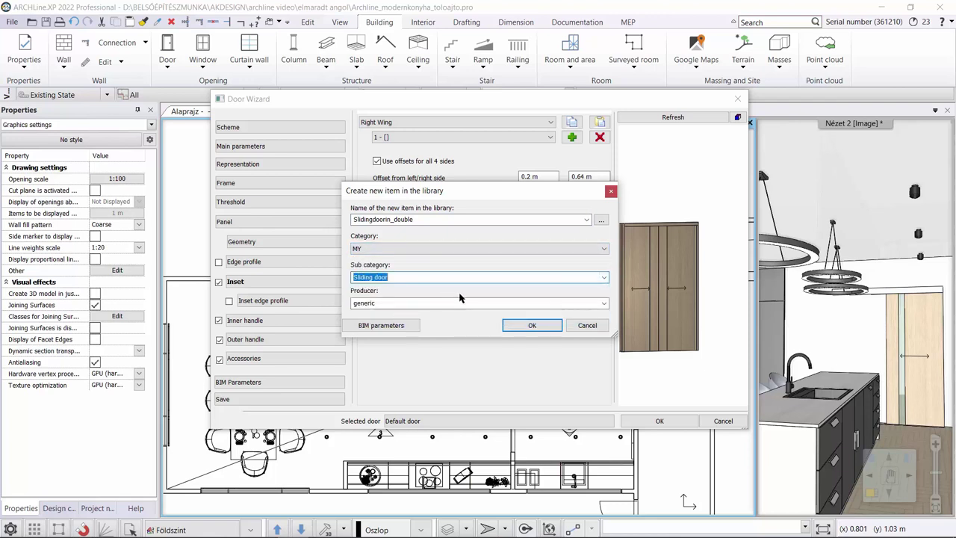
click(522, 327)
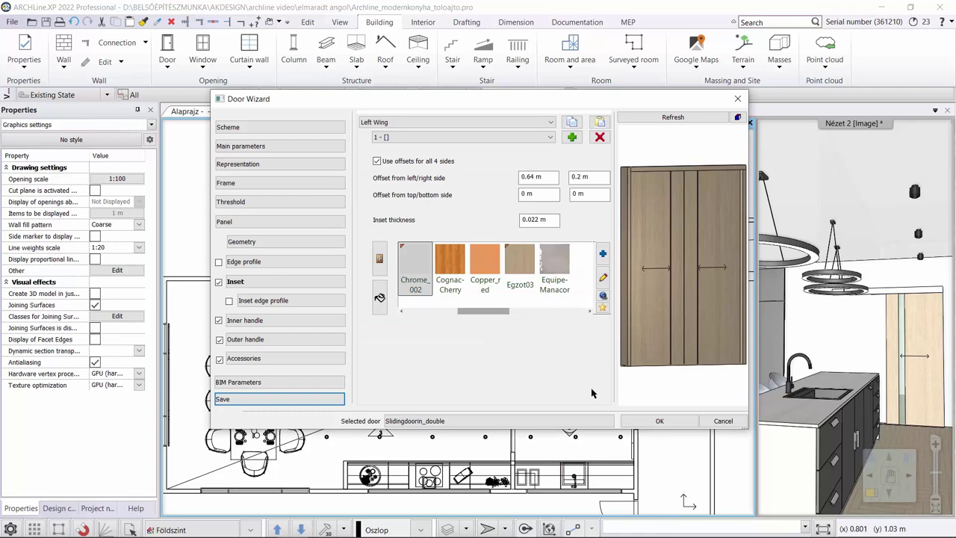
Accept the door design and place the double sliding door in the wall between the kitchen and the living area
click(657, 419)
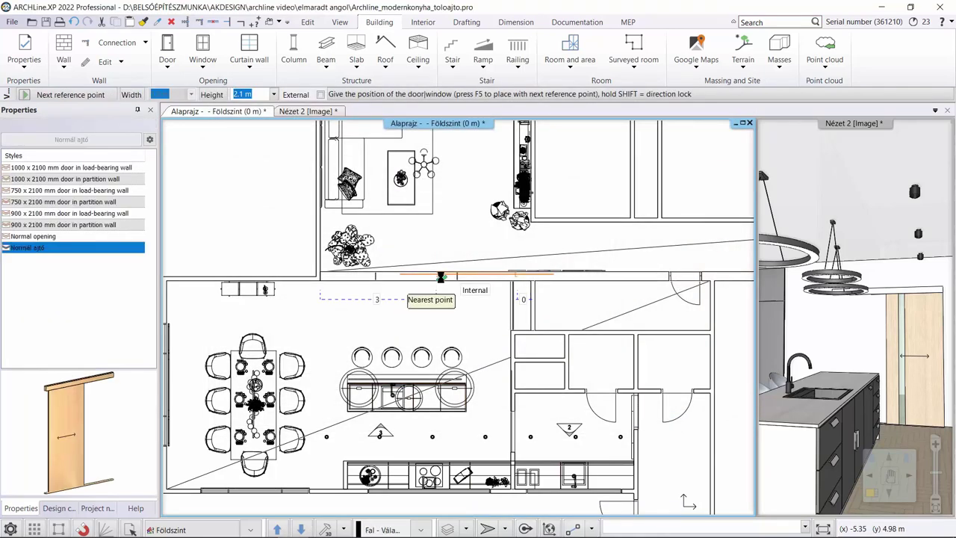
scroll(441, 282, up, 3)
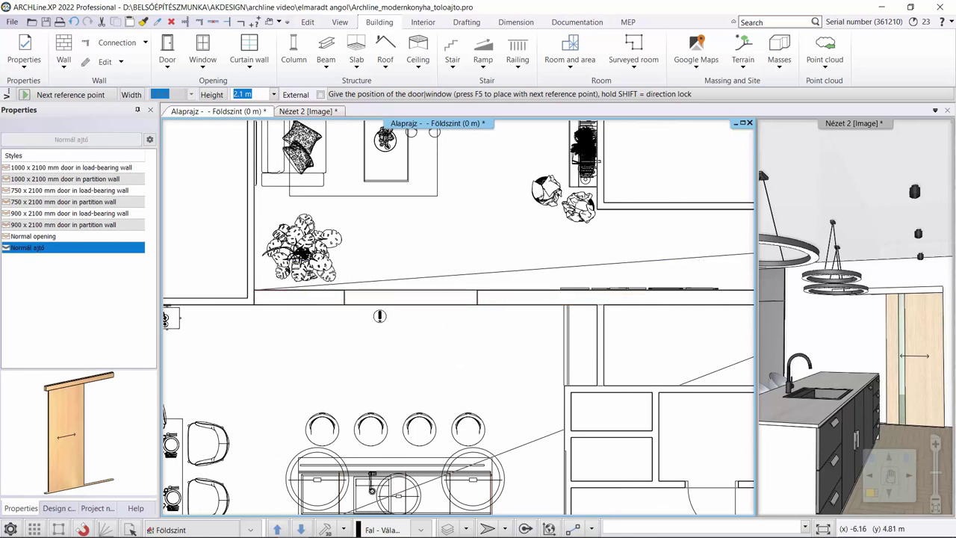
click(478, 289)
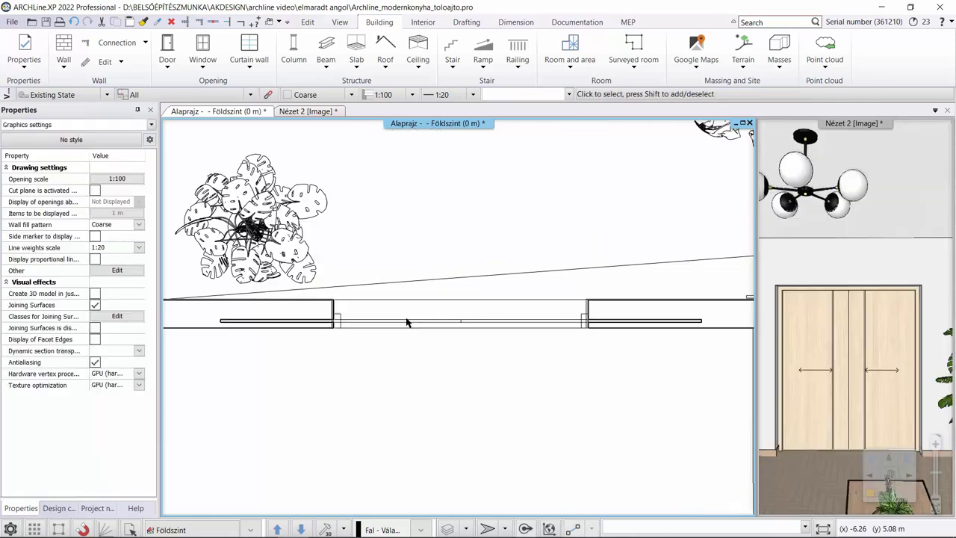
Set the double sliding door's distance from the wall line to 0.05 m in the floor plan
click(406, 320)
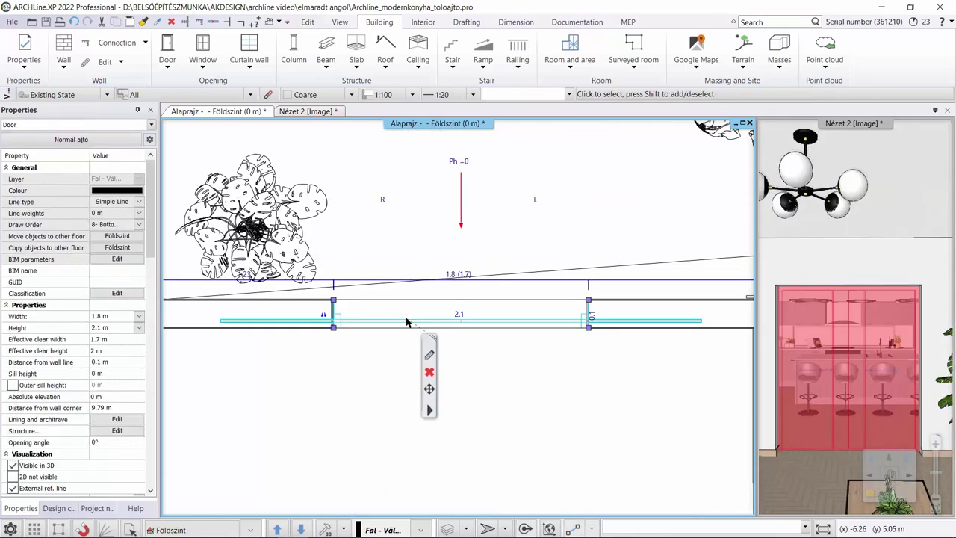
double_click(105, 363)
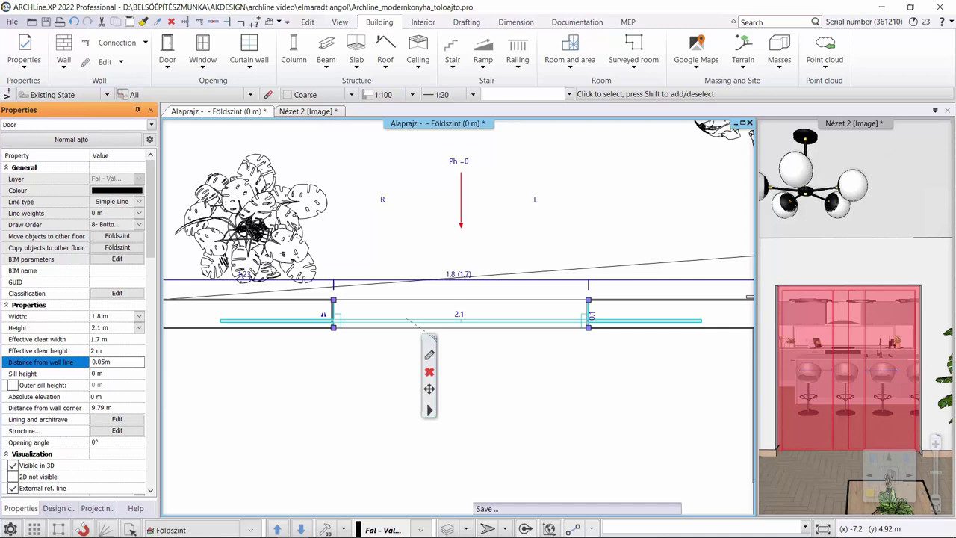
key(Return)
click(326, 391)
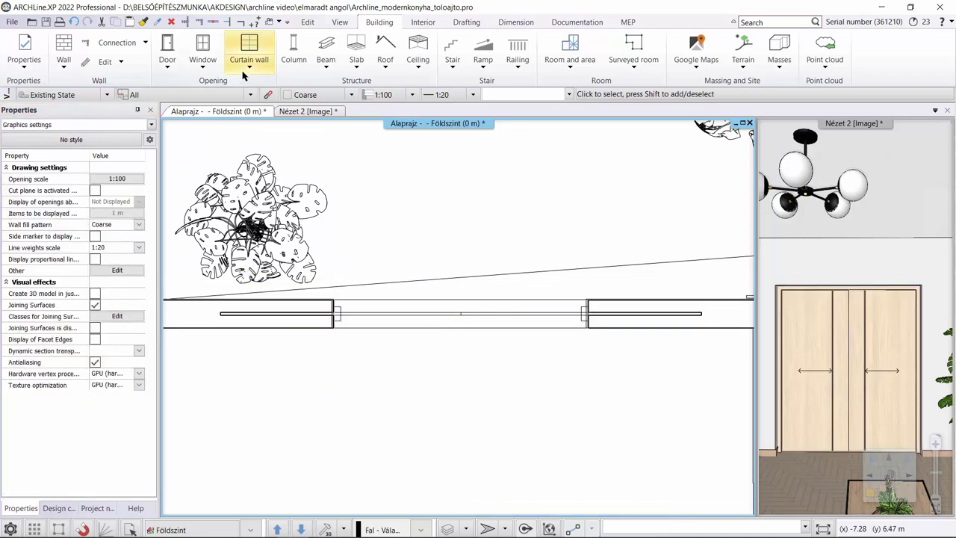
Slide the double door's panels open and closed again in the Nézet 2 image view
click(298, 111)
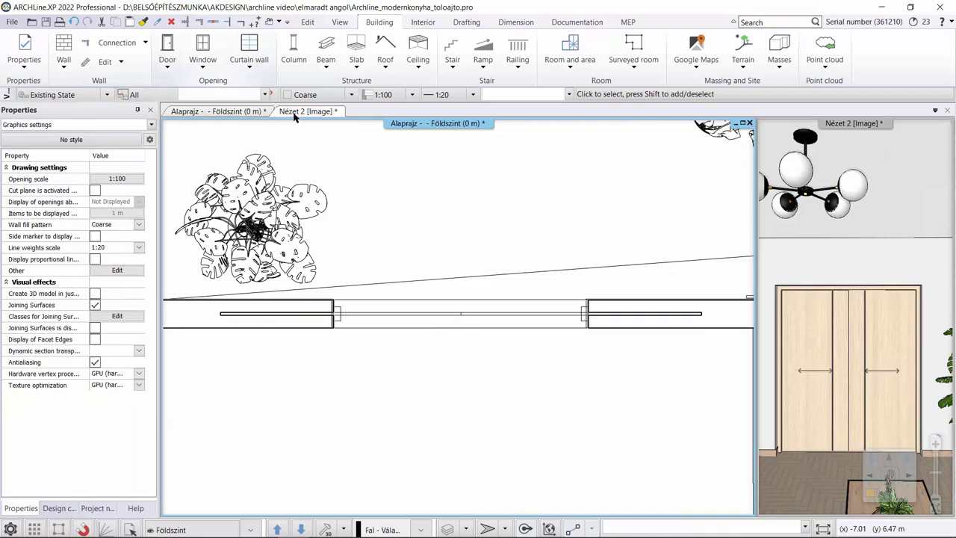
click(451, 384)
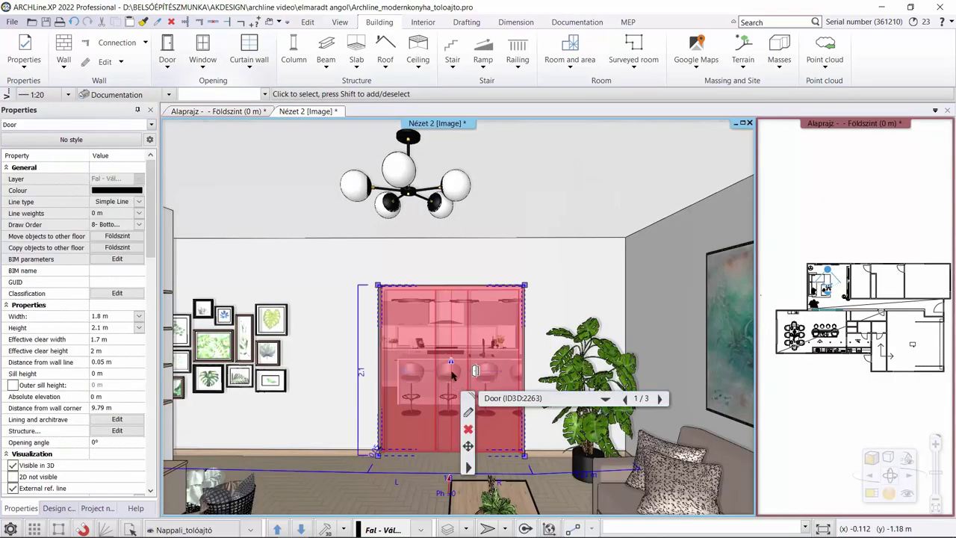
click(490, 377)
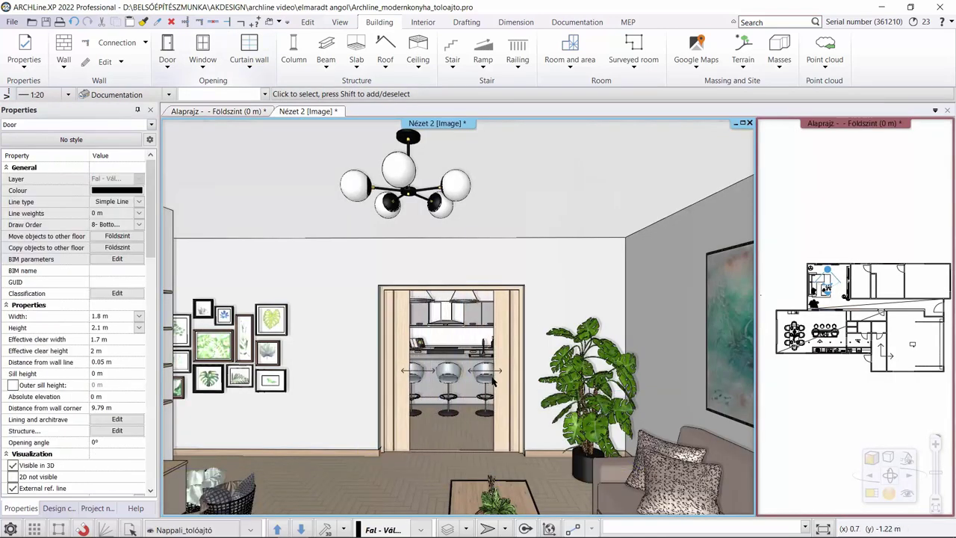
click(468, 381)
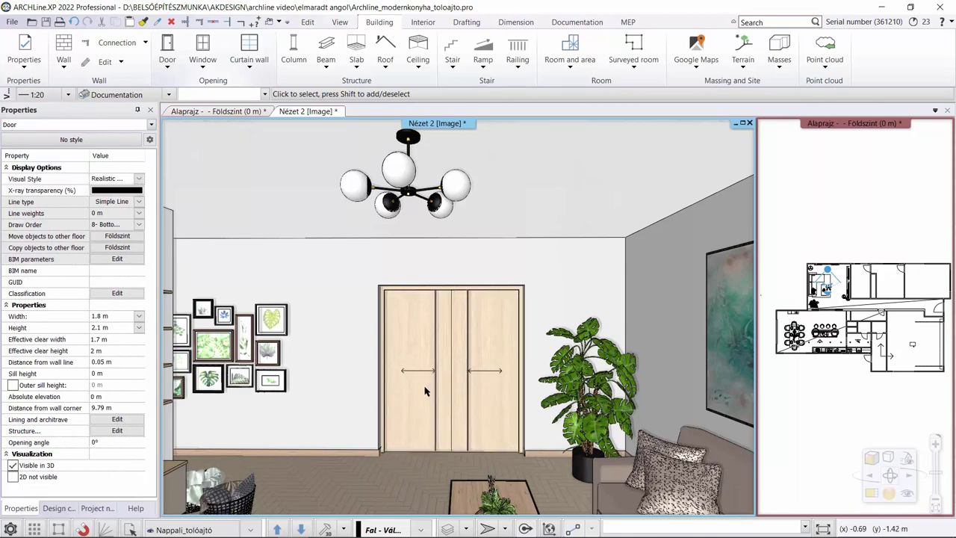
click(398, 374)
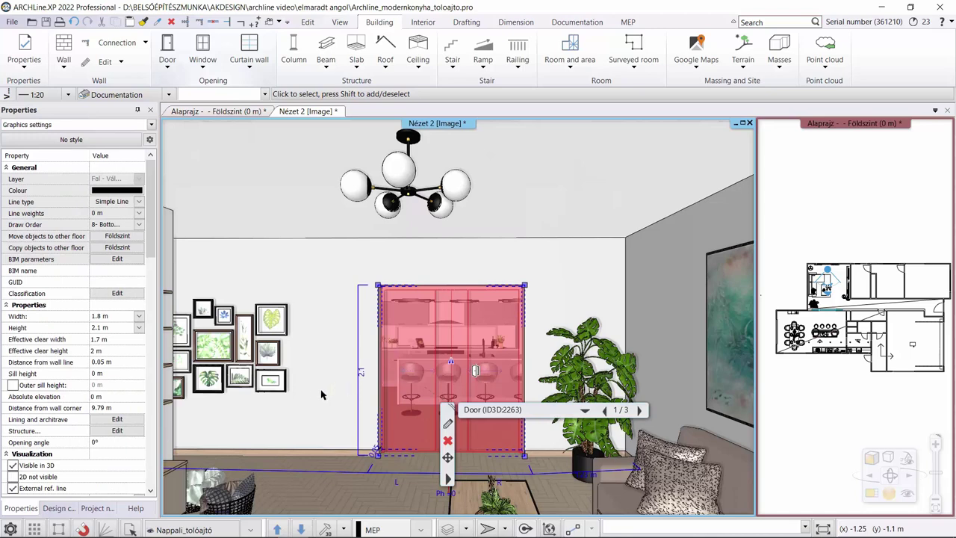
key(Escape)
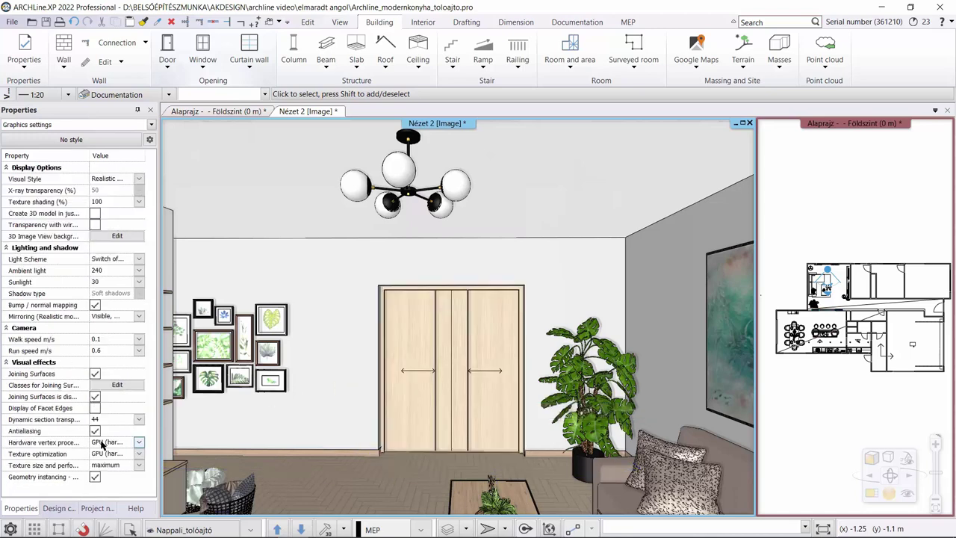
Set the sliding door's opening angle to 50° in the image view and deselect the door
click(373, 385)
click(110, 443)
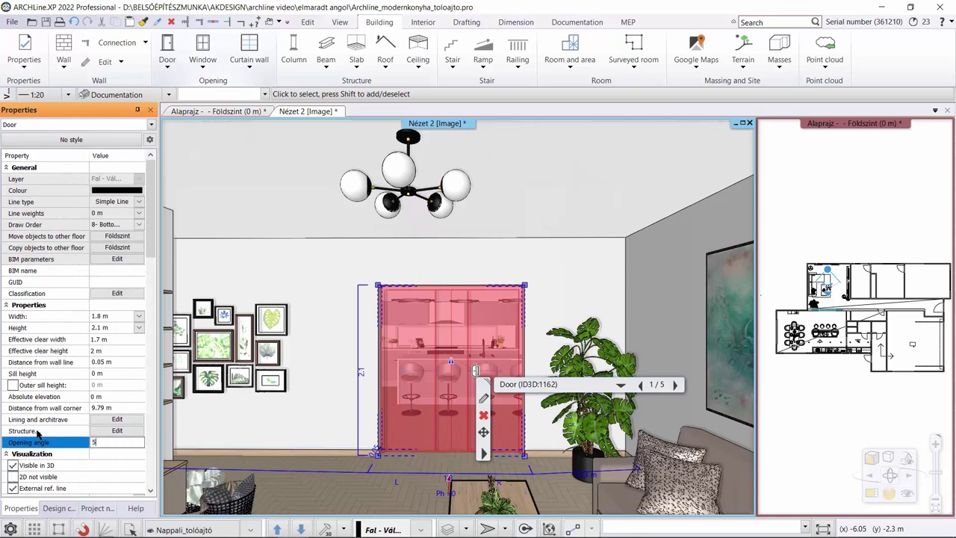
text(50)
key(Return)
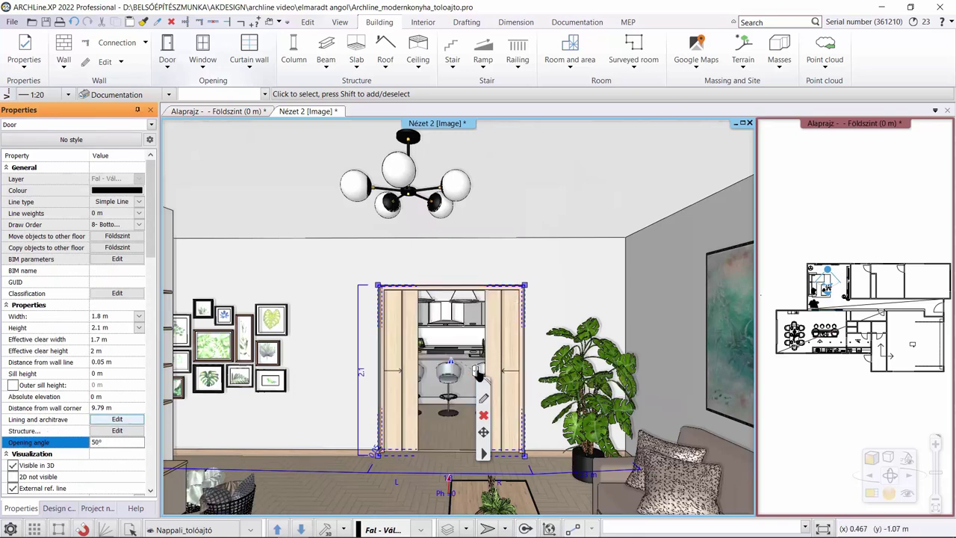
click(478, 371)
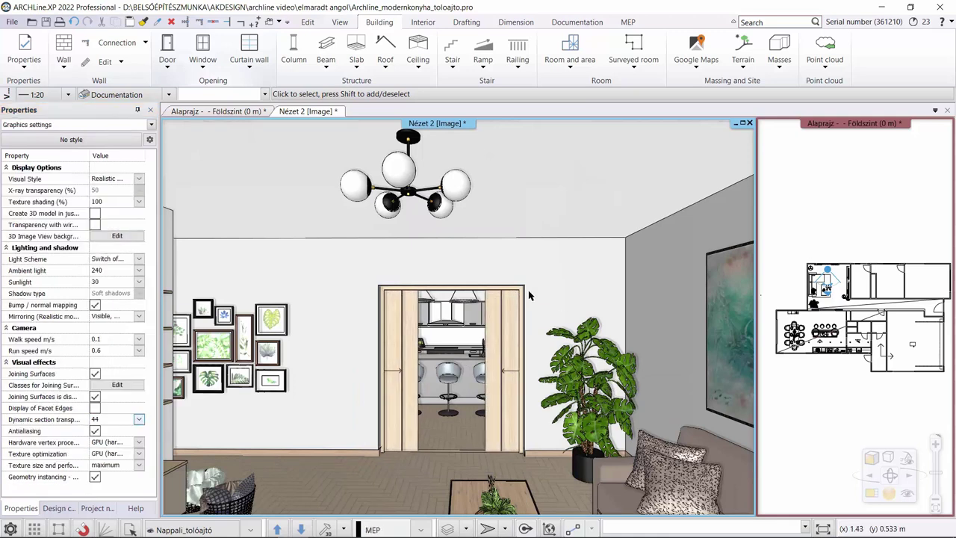
Delete the double sliding door from the wall between the kitchen and the living area in the floor plan
click(234, 112)
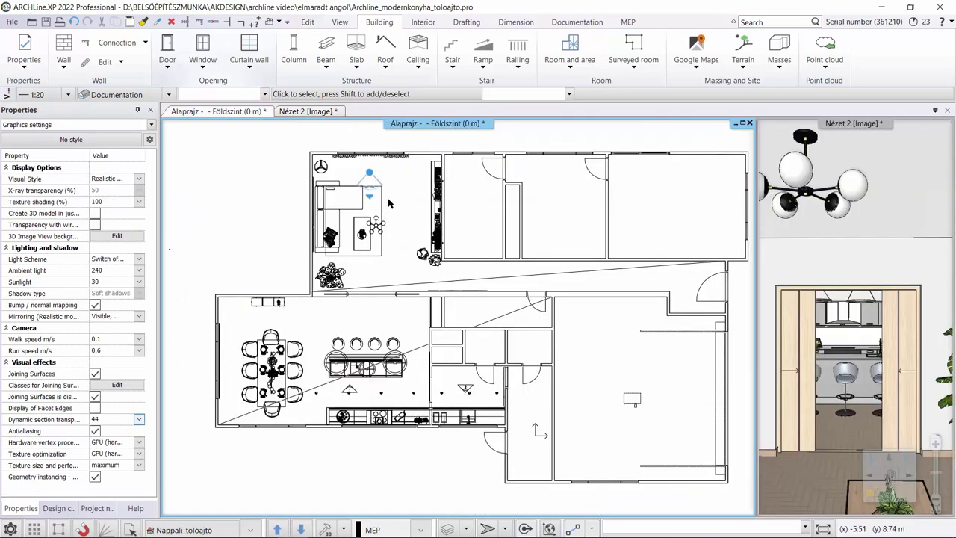
scroll(364, 305, up, 5)
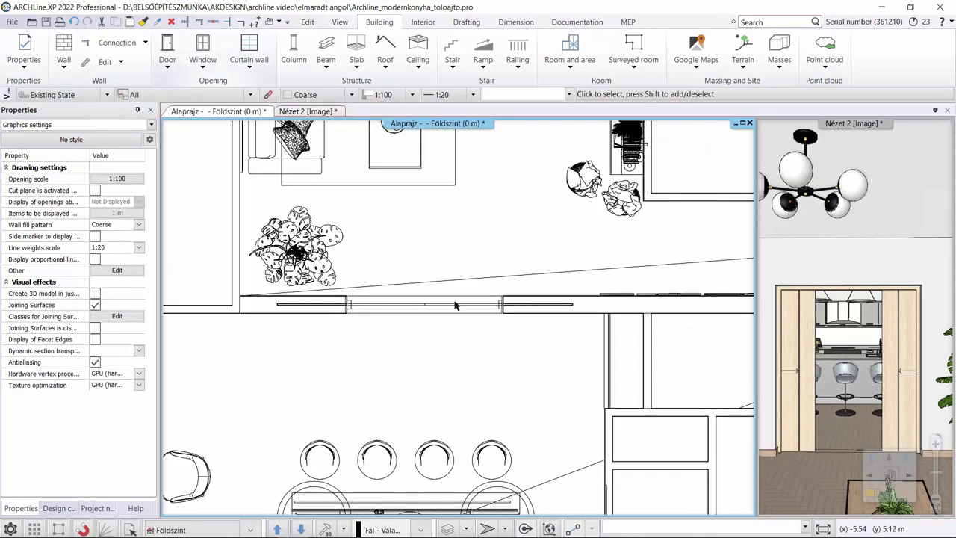
scroll(451, 306, up, 2)
click(439, 315)
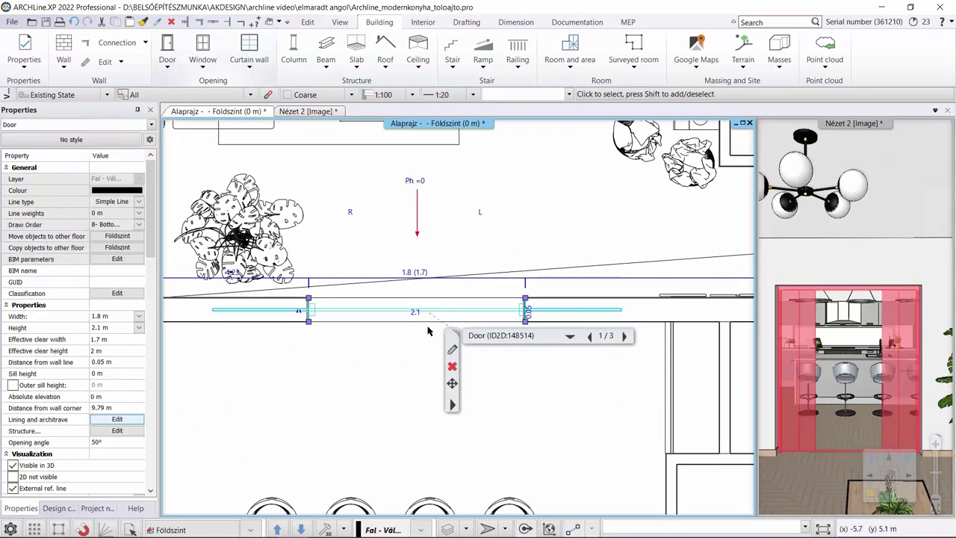
key(Delete)
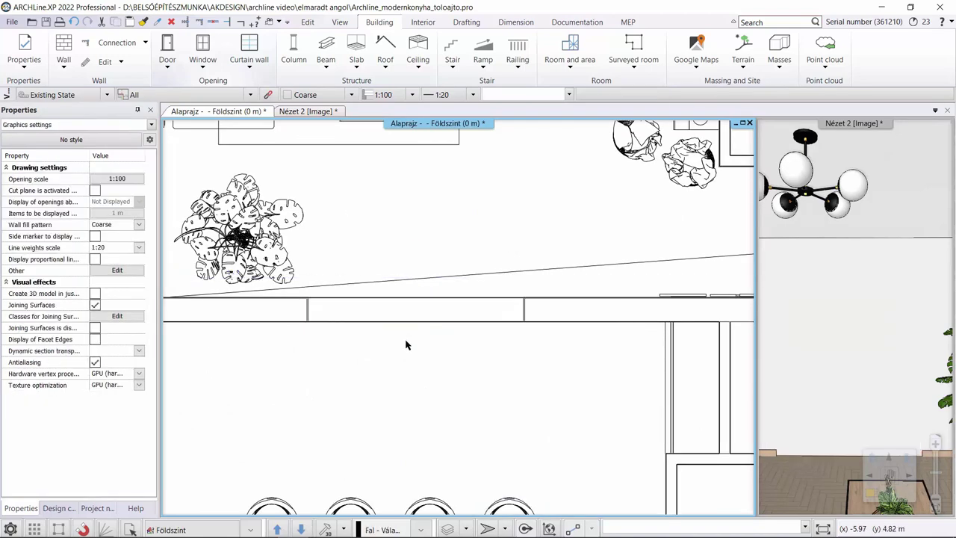
Start a new user-defined door in the Door Wizard with the Sliding out 2 scheme
click(167, 53)
click(193, 427)
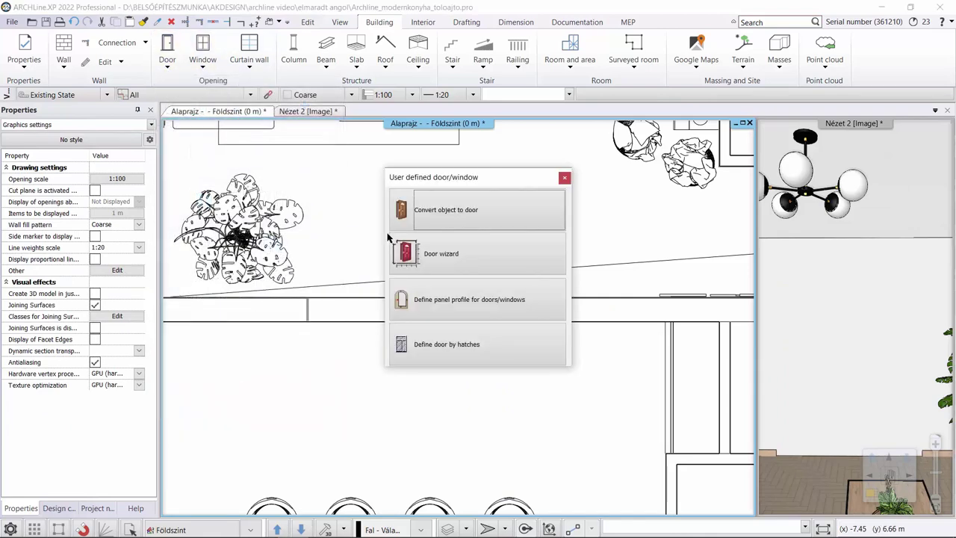
click(415, 255)
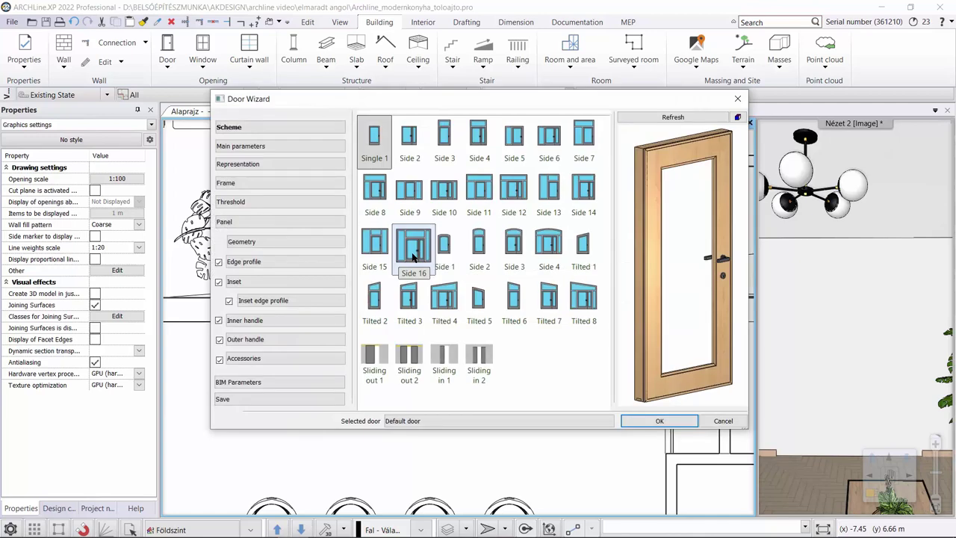
click(410, 363)
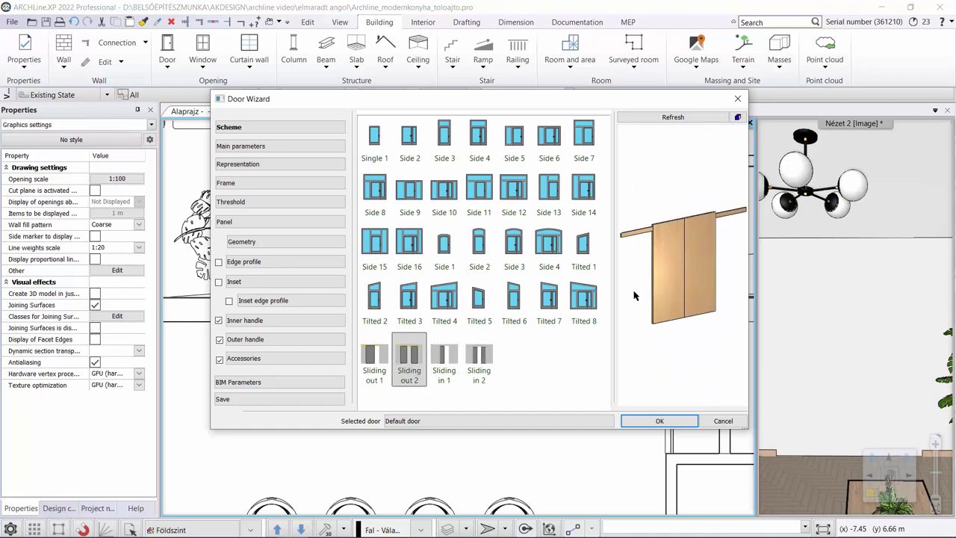
Change the door's full width with symmetric wings, and show its opening direction in 3D
click(299, 147)
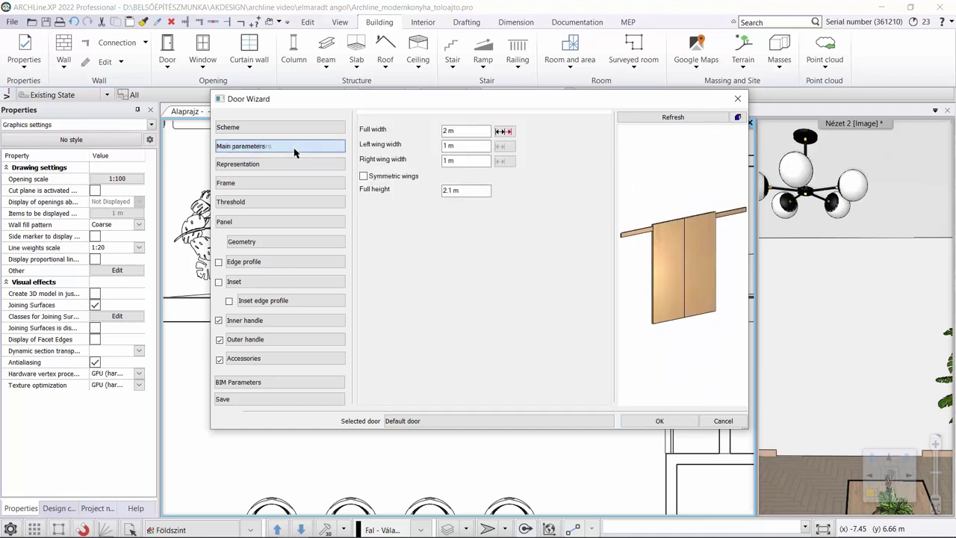
click(468, 130)
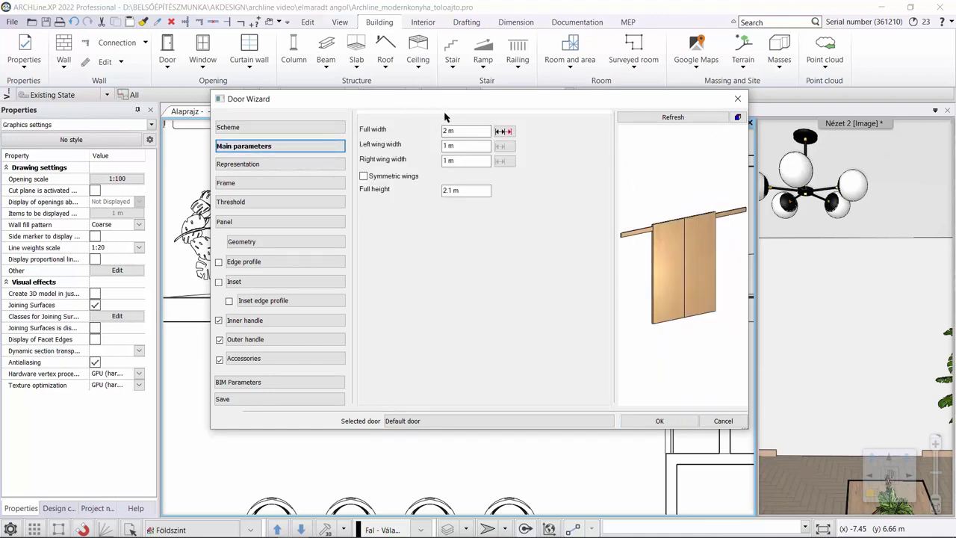
double_click(456, 131)
click(394, 175)
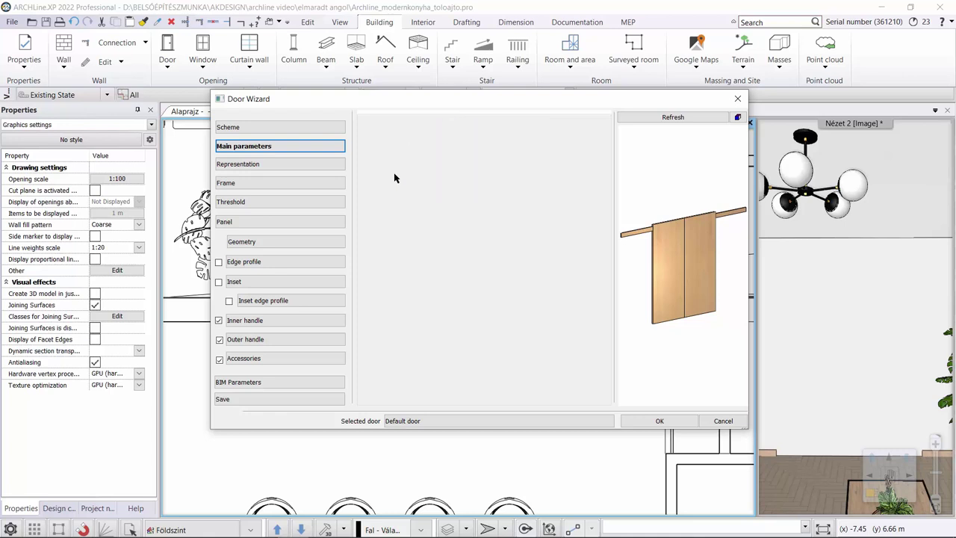
click(385, 176)
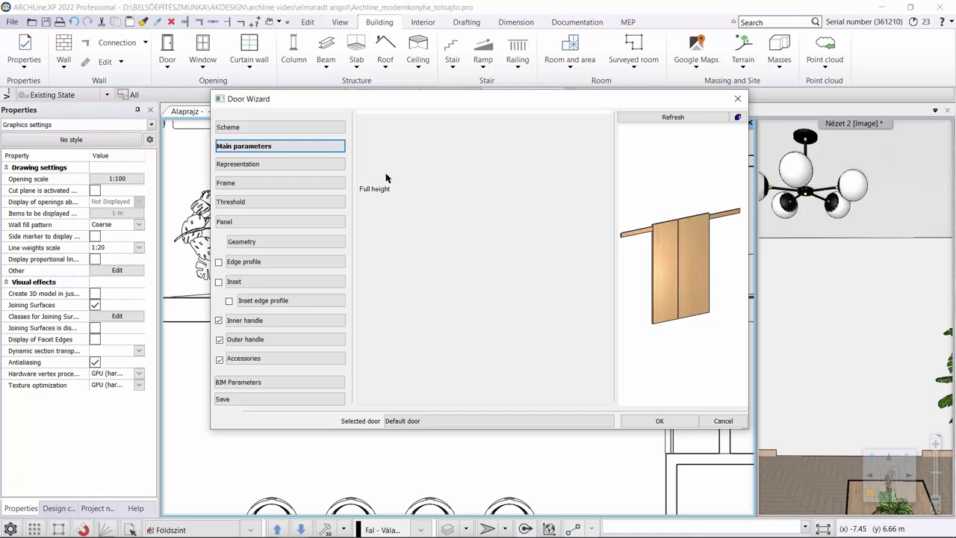
click(224, 163)
click(388, 221)
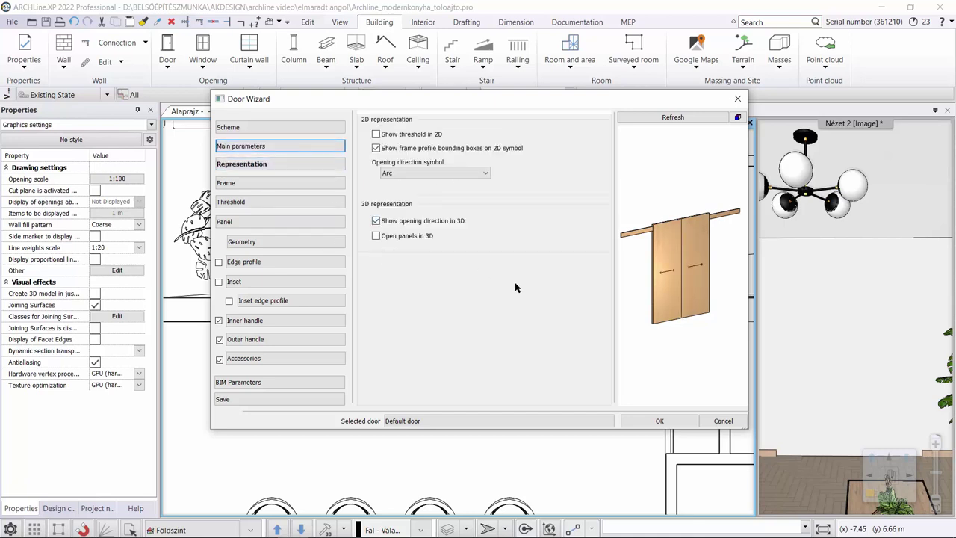
Find the U profile in the profile library and assign it to the door's side frame
click(250, 183)
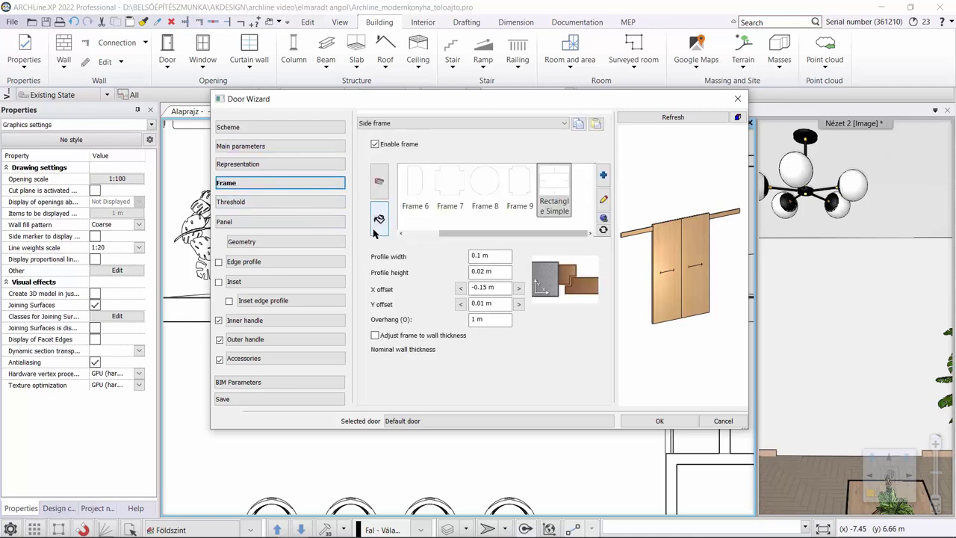
click(401, 124)
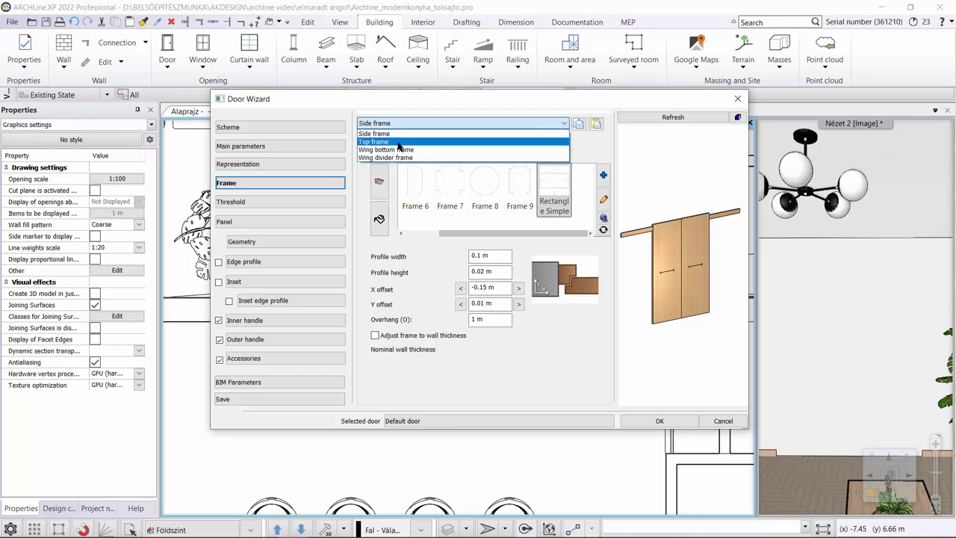
click(393, 133)
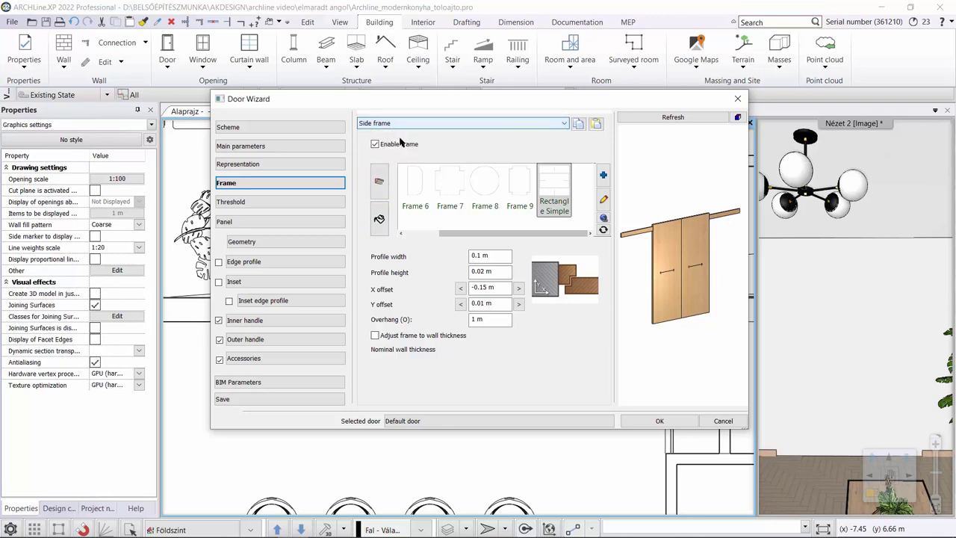
click(602, 172)
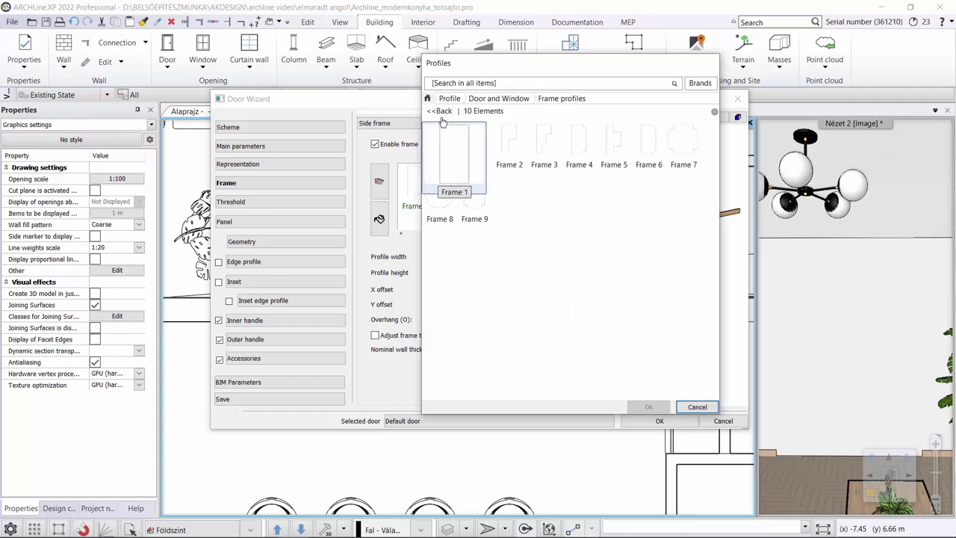
click(427, 98)
click(447, 83)
text(u)
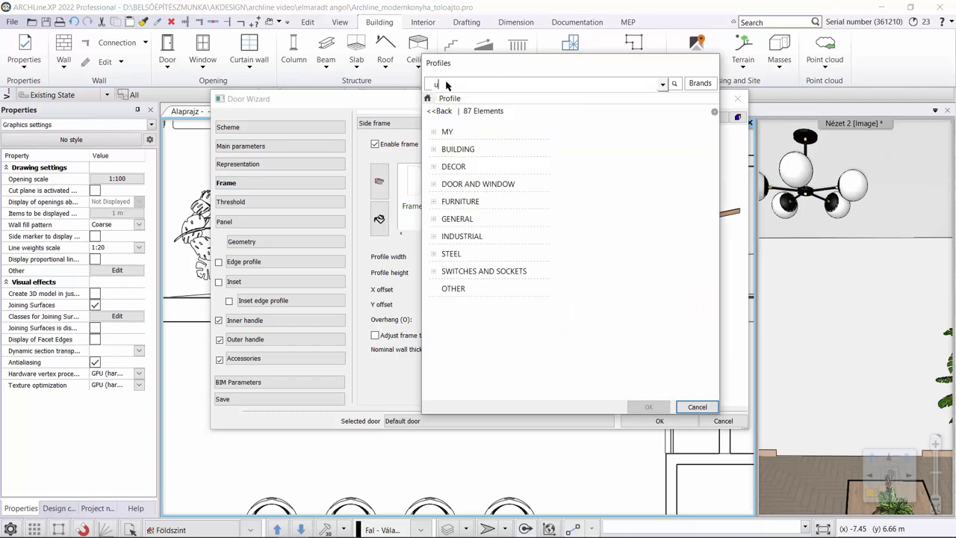
text( p)
click(538, 148)
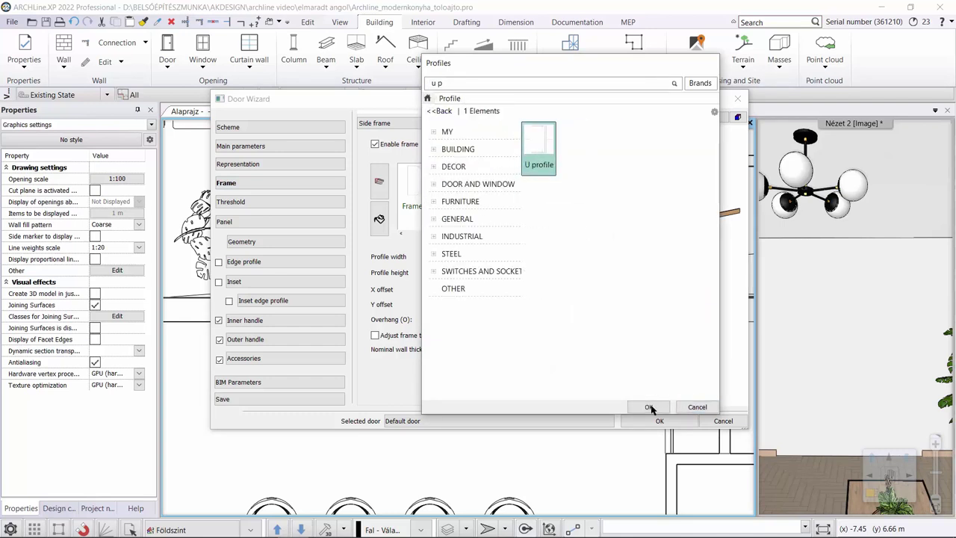
click(649, 407)
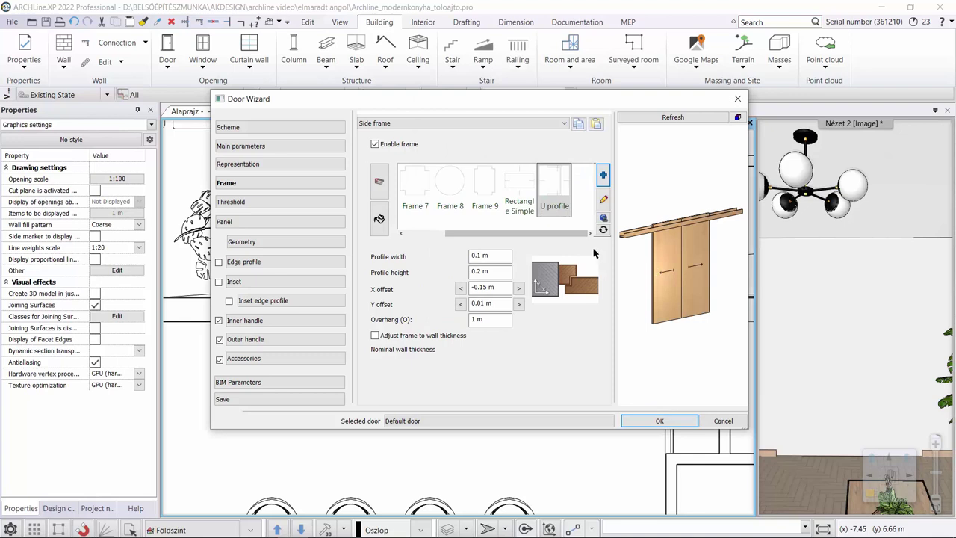
Mirror the side frame's U profile on Y and accept the profile edit
click(603, 200)
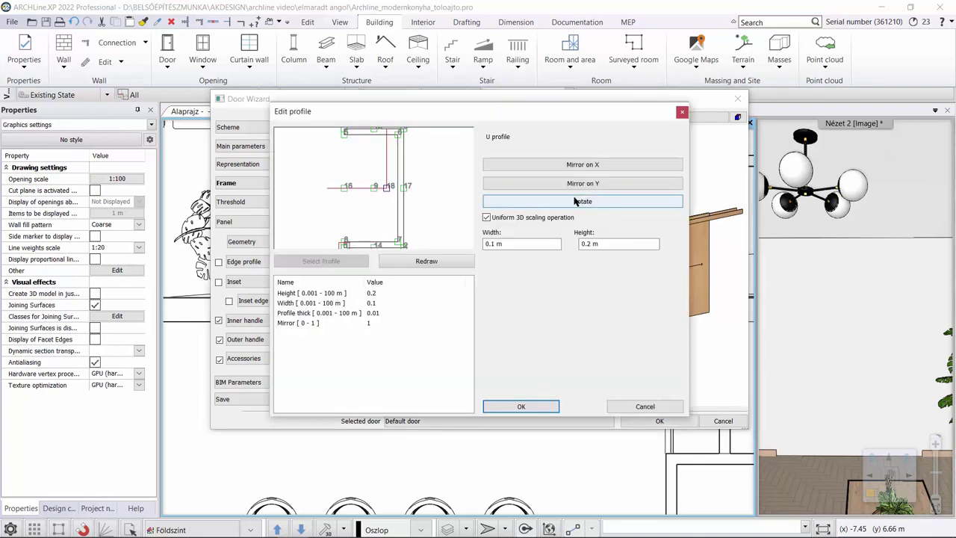
click(575, 185)
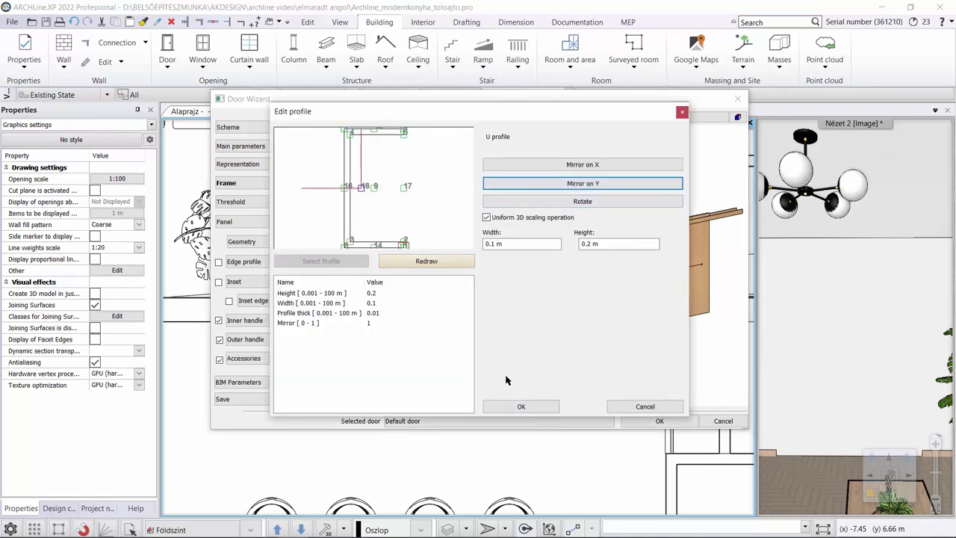
click(524, 407)
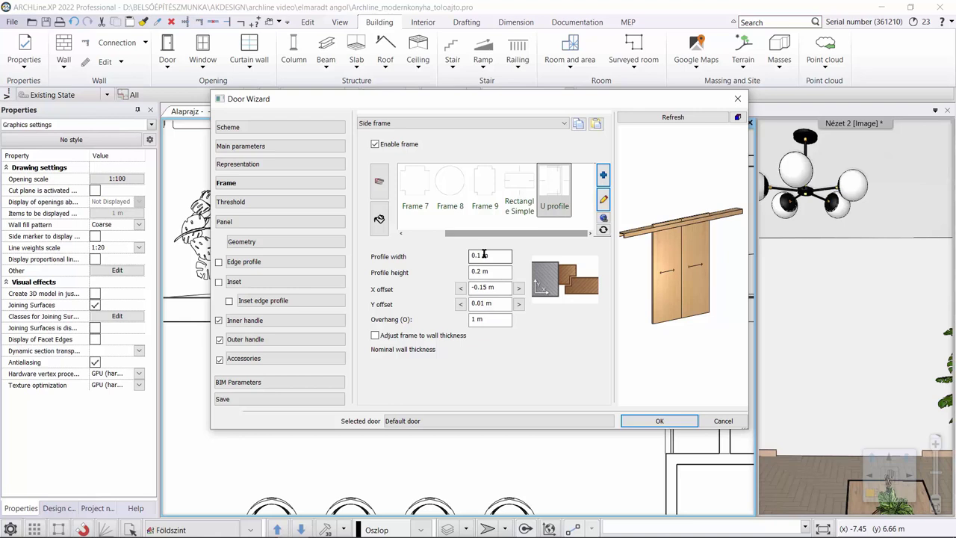
Set the side frame's profile height to 0.05 m, X offset to -0.1 m and Y offset to 0 m
click(482, 270)
drag(484, 290, 486, 291)
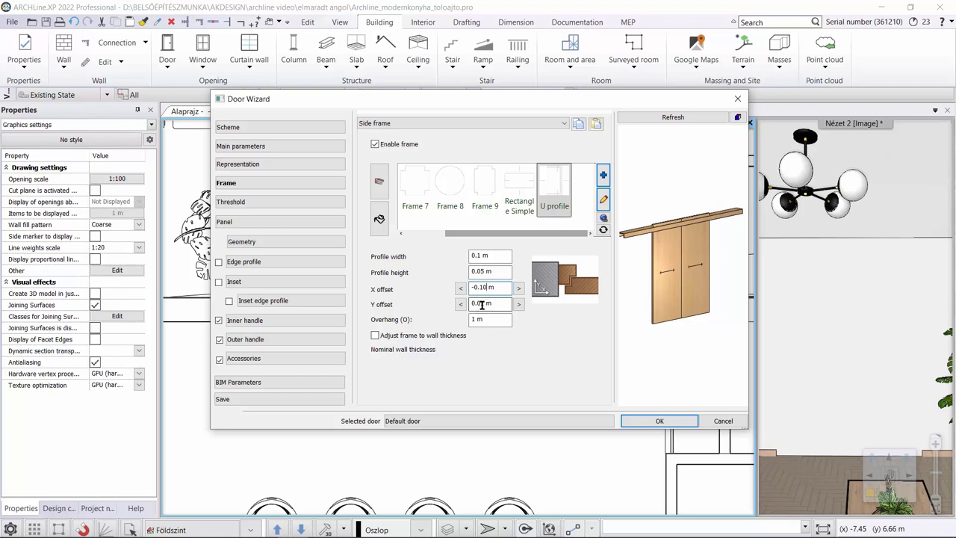
click(484, 302)
key(BackSpace)
Assign the ALUBRIGHT-02 material to the door's side frame
click(380, 219)
click(477, 233)
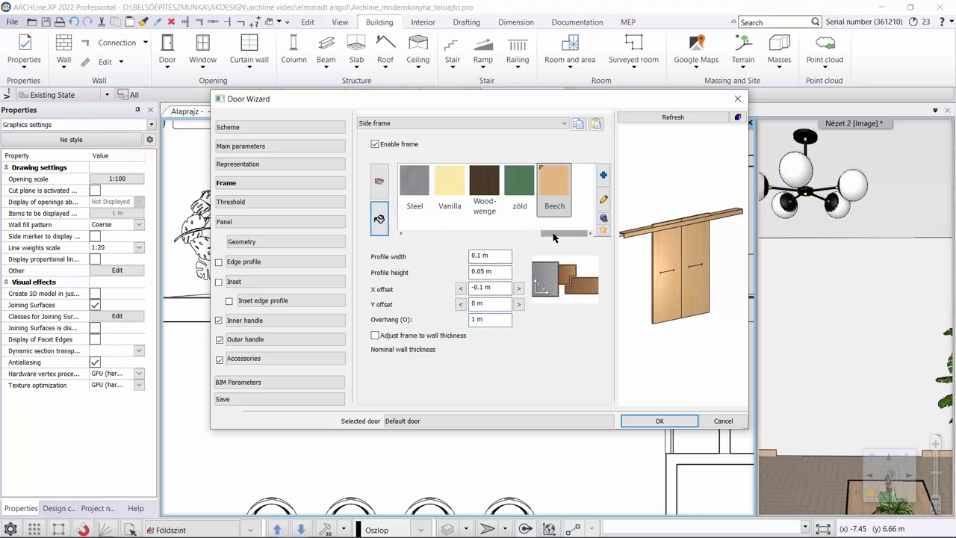
drag(464, 241, 421, 245)
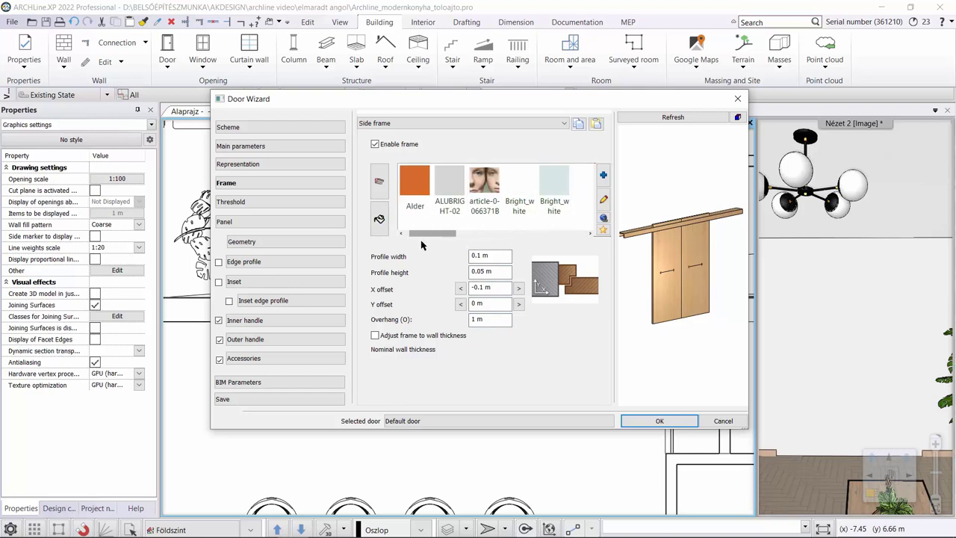
click(449, 185)
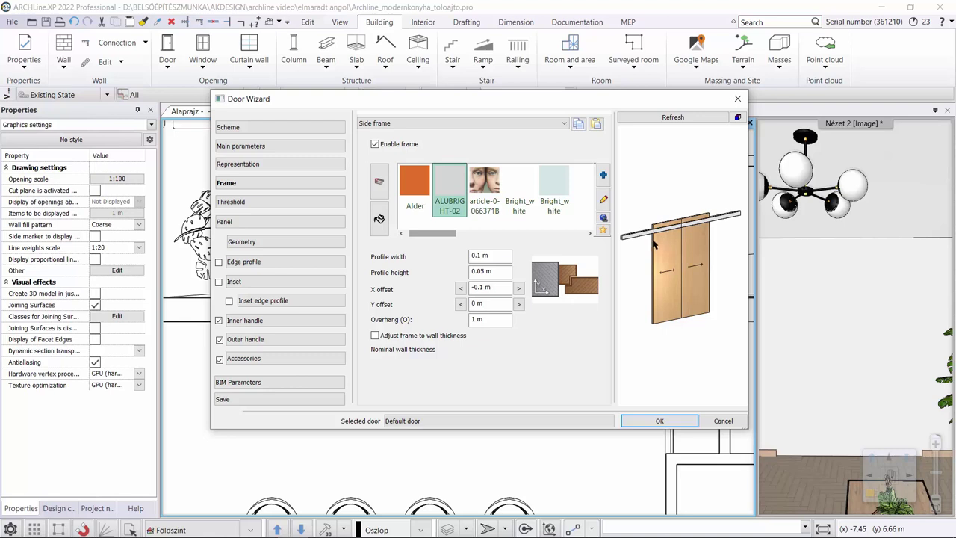
Enable the door's threshold with the Threshold 3 profile, 0.05 m wide and 0.01 m high
click(251, 202)
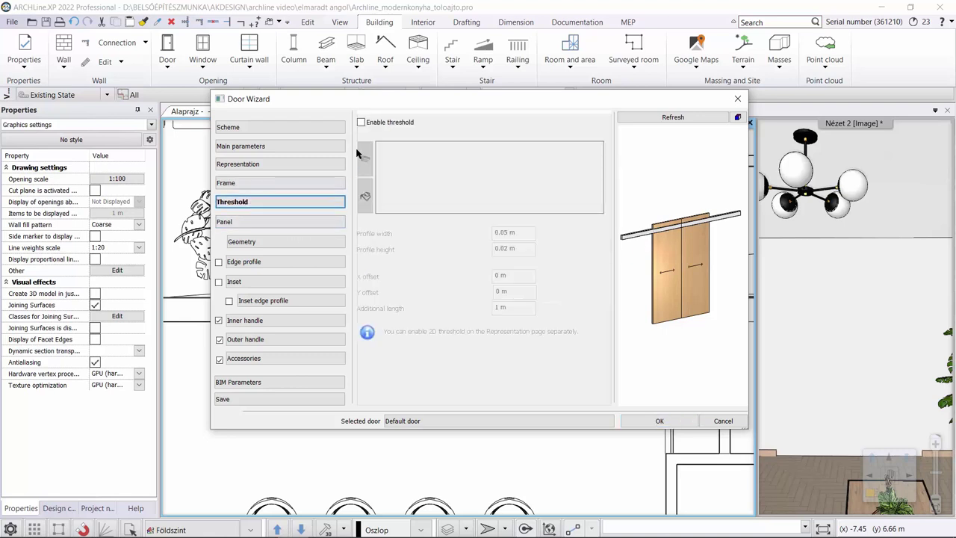
click(362, 123)
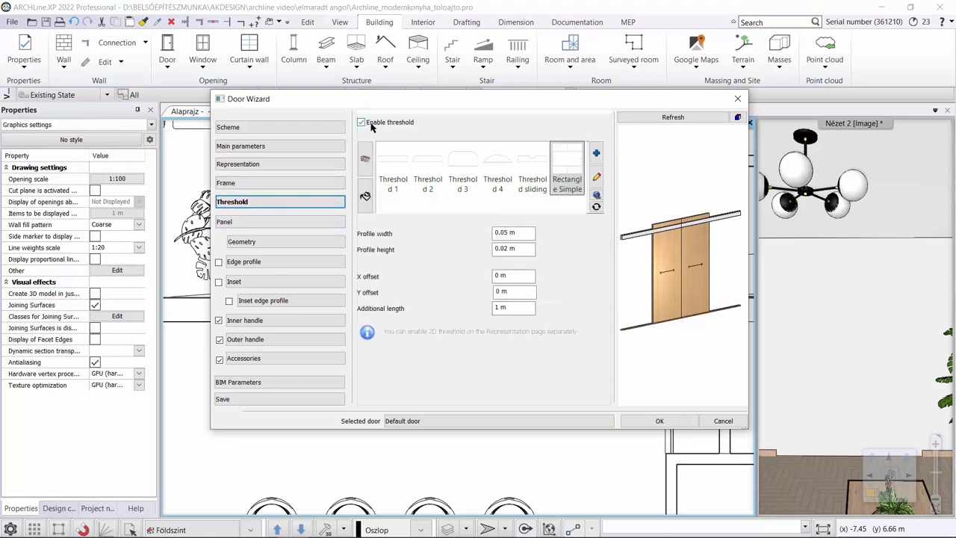
click(453, 165)
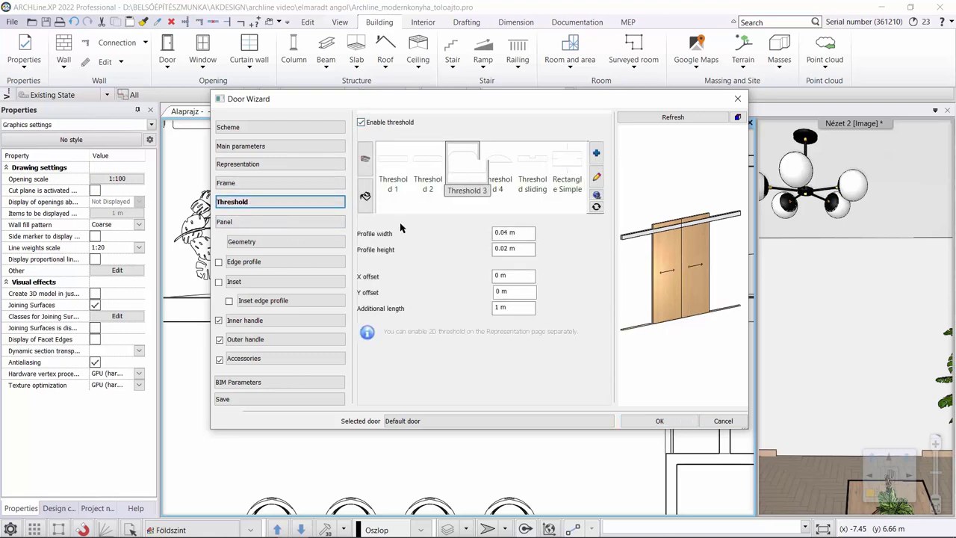
click(506, 249)
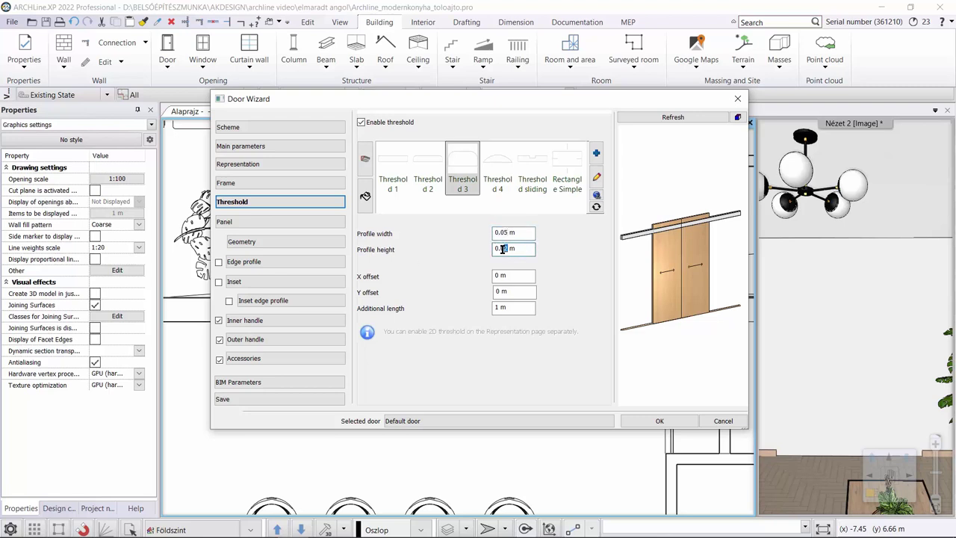
Assign the ALUBRIGHT-02 material to the threshold and refresh the preview
click(365, 196)
drag(520, 210, 411, 208)
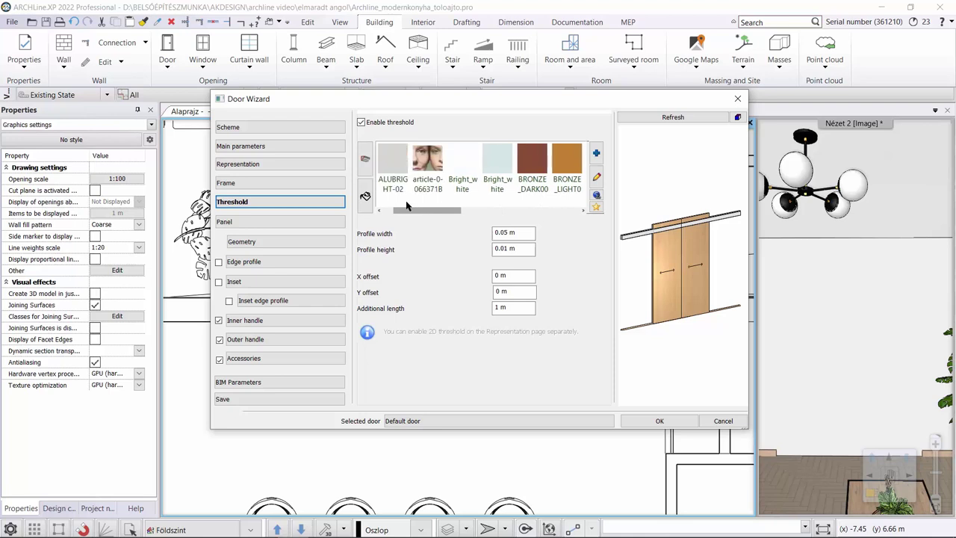
click(392, 165)
click(643, 120)
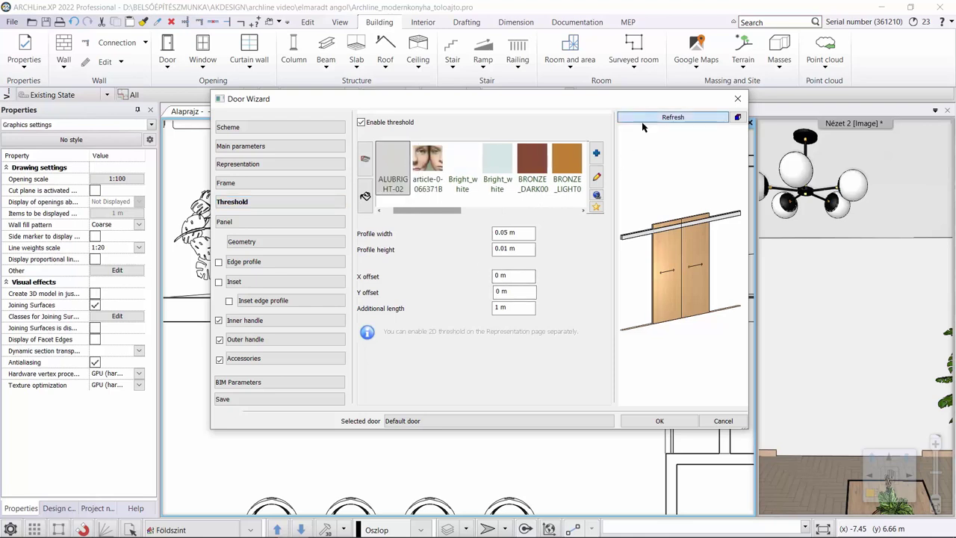
Apply the GLASS-29 material to both door wings by selecting all the similar panel parts
click(269, 222)
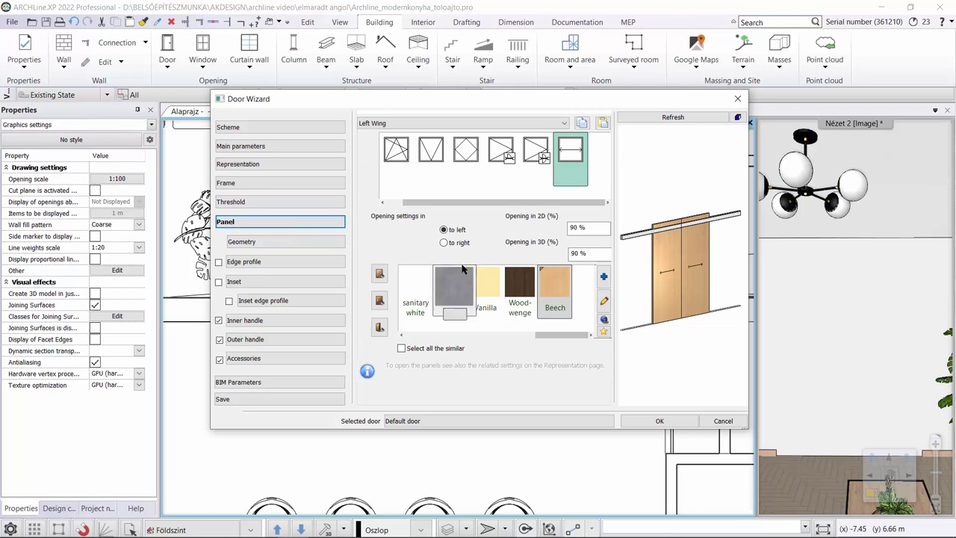
drag(543, 334, 476, 346)
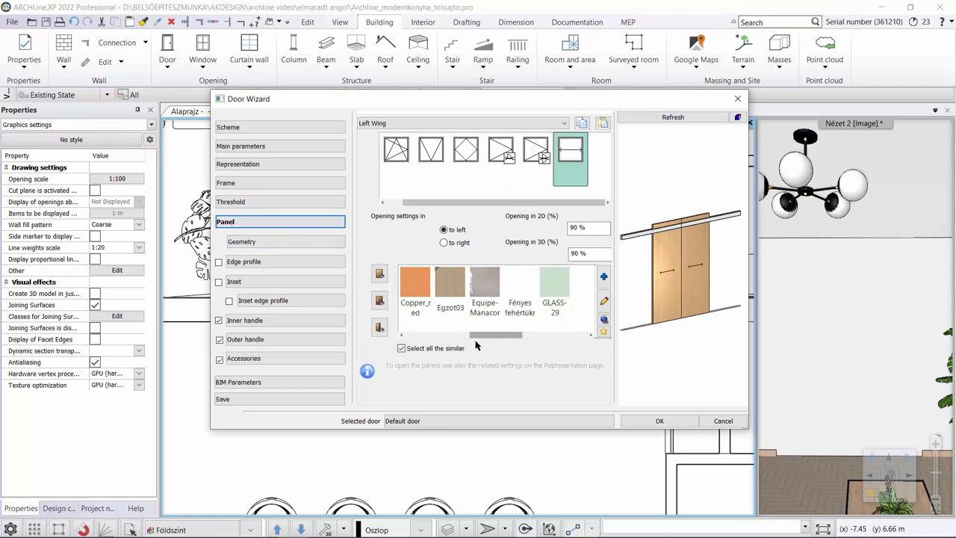
click(551, 283)
scroll(690, 296, down, 2)
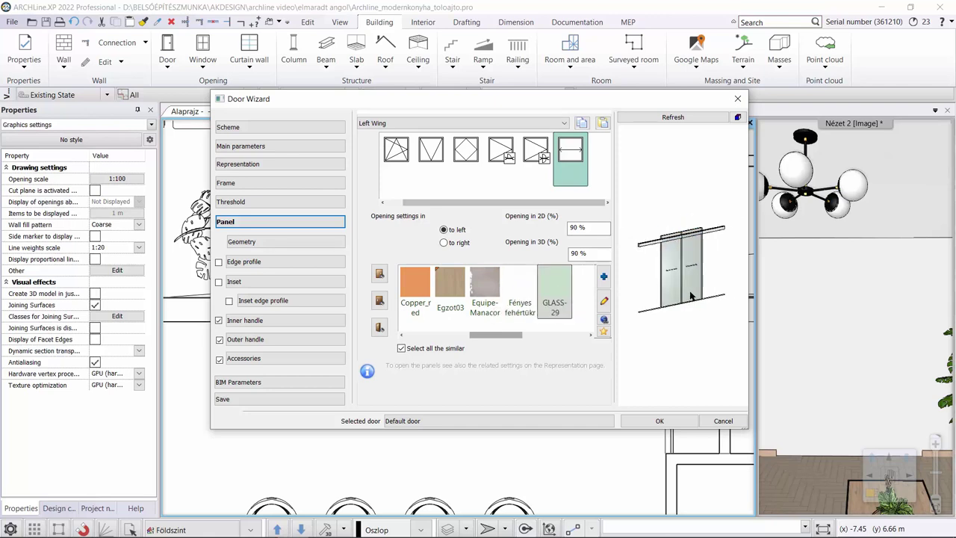
drag(691, 297, 610, 283)
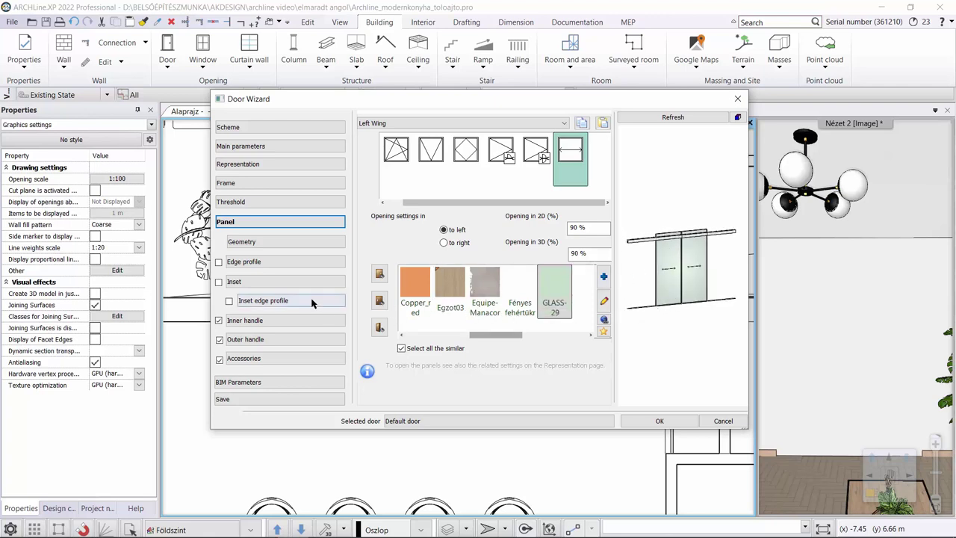
Set the left wing's panel thickness to 0.008 m and its top offset to -0.08 m, then refresh the preview
click(251, 242)
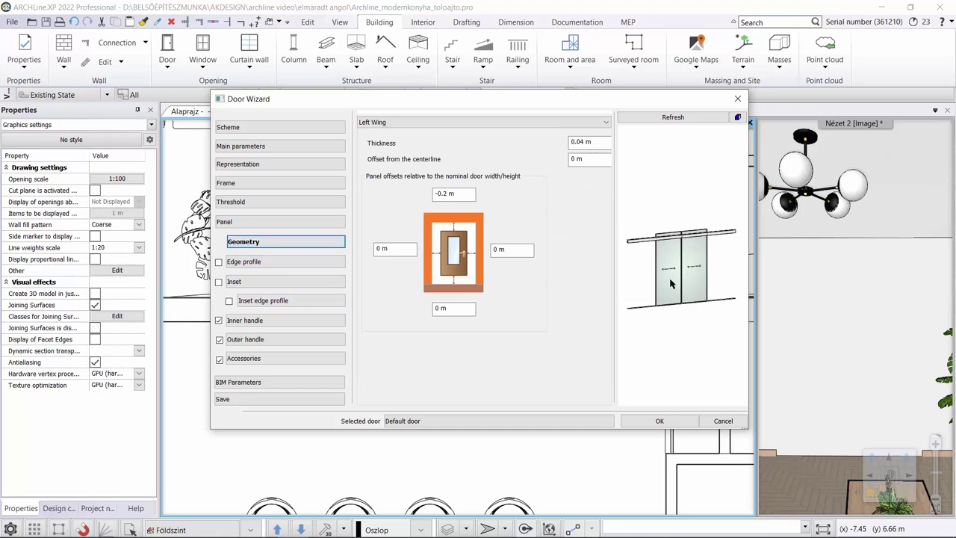
scroll(671, 284, up, 3)
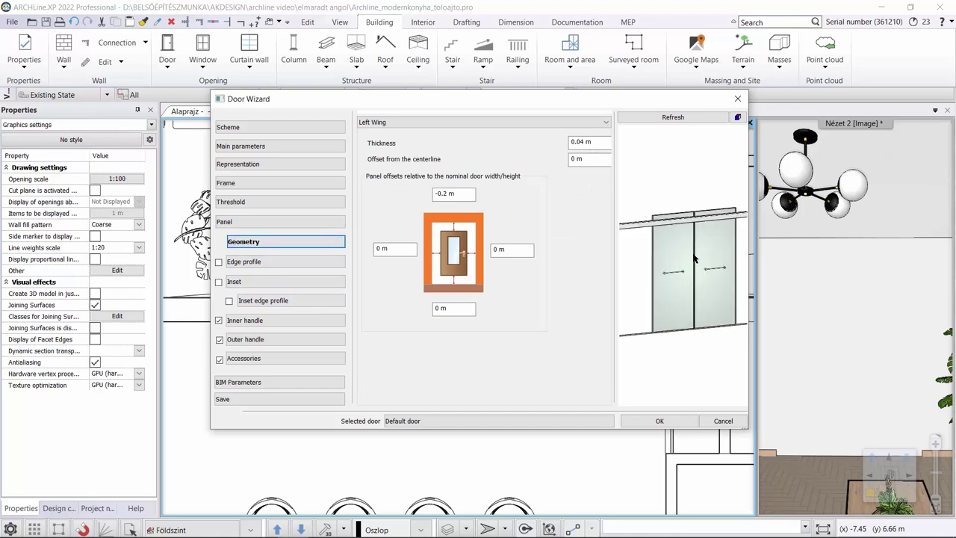
click(441, 122)
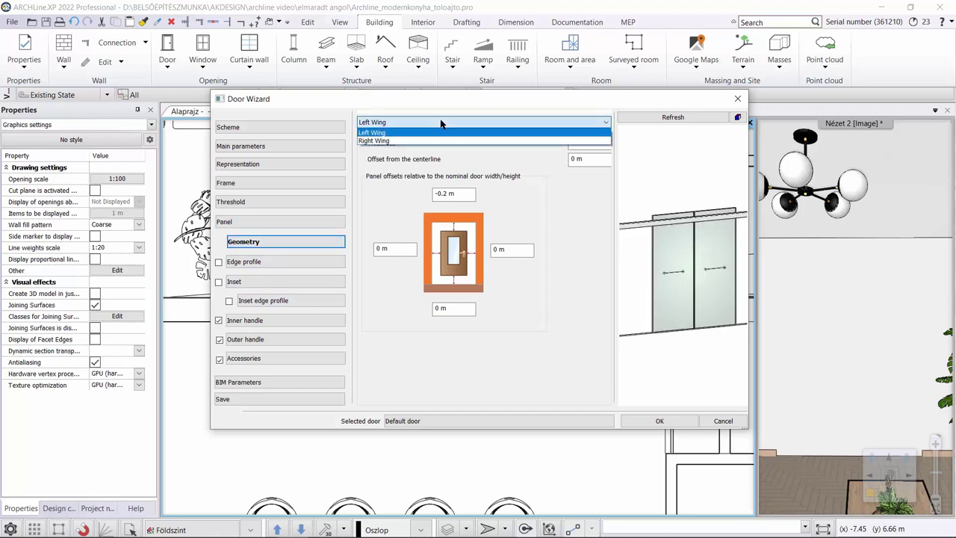
click(431, 141)
click(424, 122)
click(418, 133)
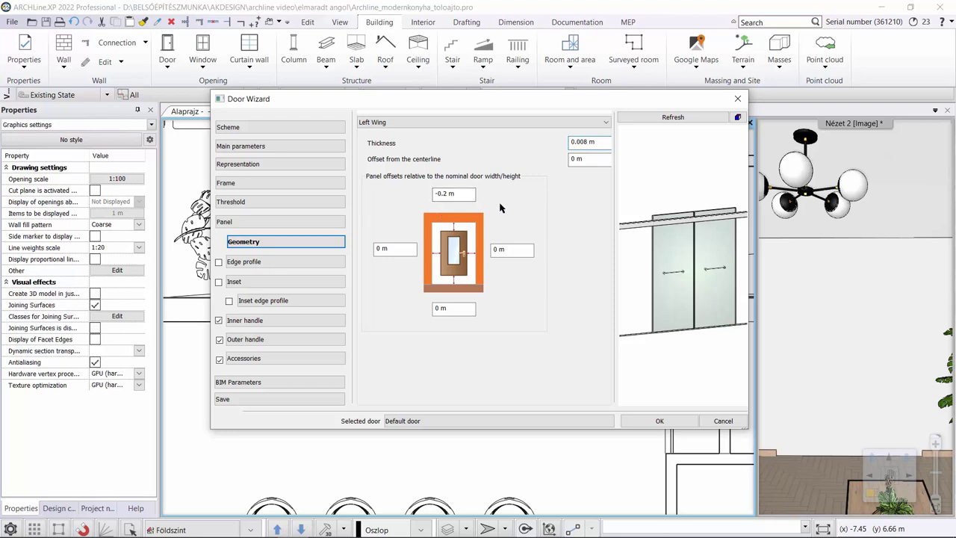
click(443, 192)
text(08)
click(665, 117)
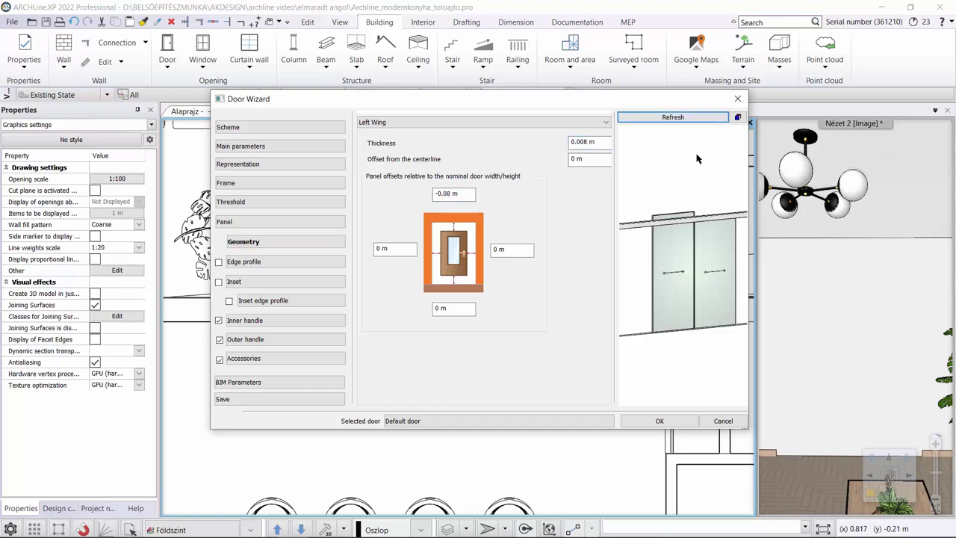
Examine from the side how the left wing's glass panel meets the top rail in the door preview
scroll(725, 226, up, 1)
scroll(729, 289, down, 2)
drag(729, 290, 556, 266)
scroll(676, 251, up, 5)
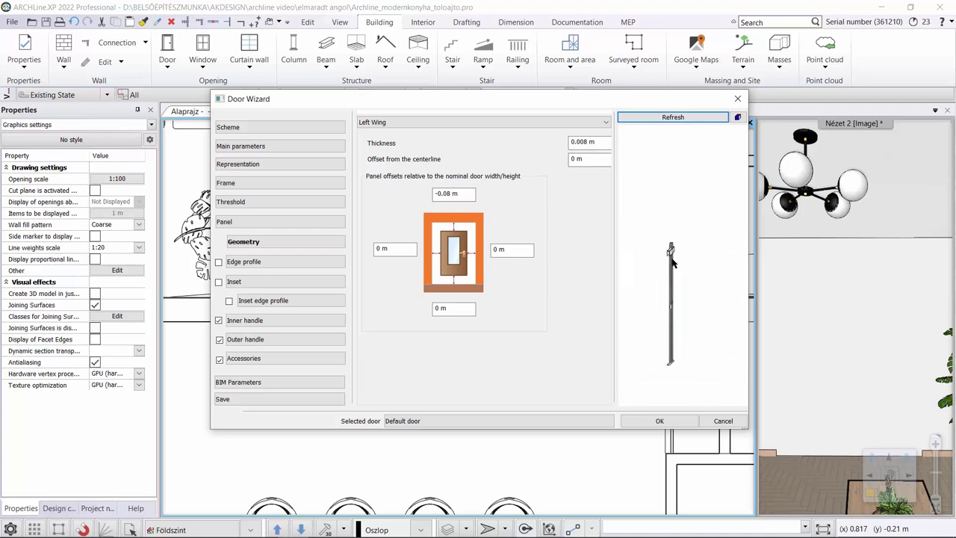
scroll(660, 260, up, 5)
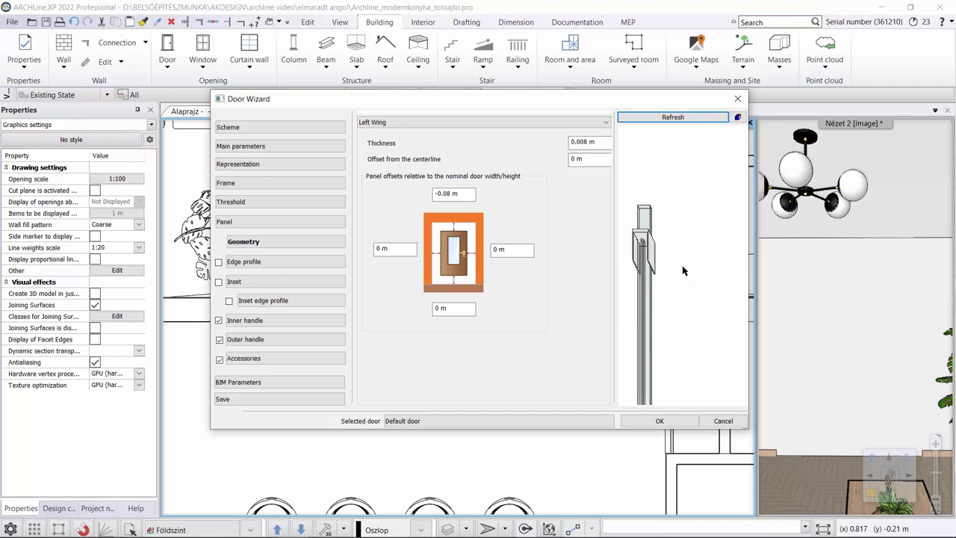
mouse_move(715, 303)
mouse_down()
mouse_move(728, 308)
mouse_move(681, 292)
mouse_move(710, 306)
mouse_up()
scroll(690, 300, down, 2)
drag(679, 261, 687, 262)
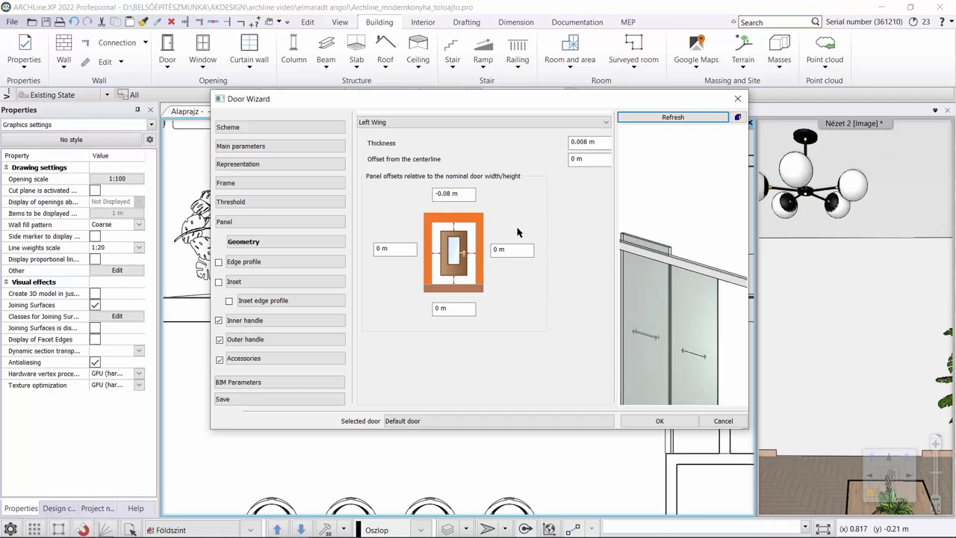
Set the right wing's panel thickness to 0.008 m and its top offset to -0.08 m, then refresh the preview
click(440, 121)
click(429, 142)
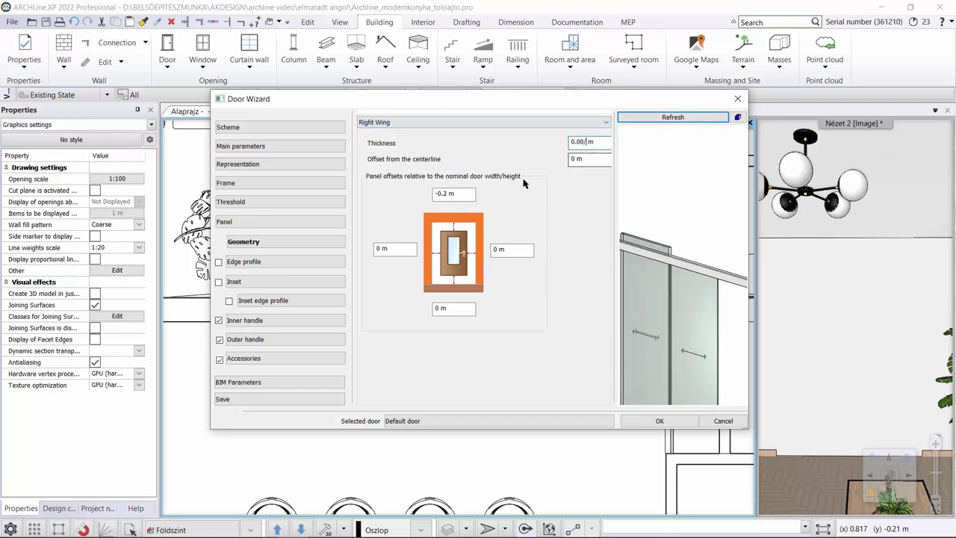
click(443, 193)
click(665, 118)
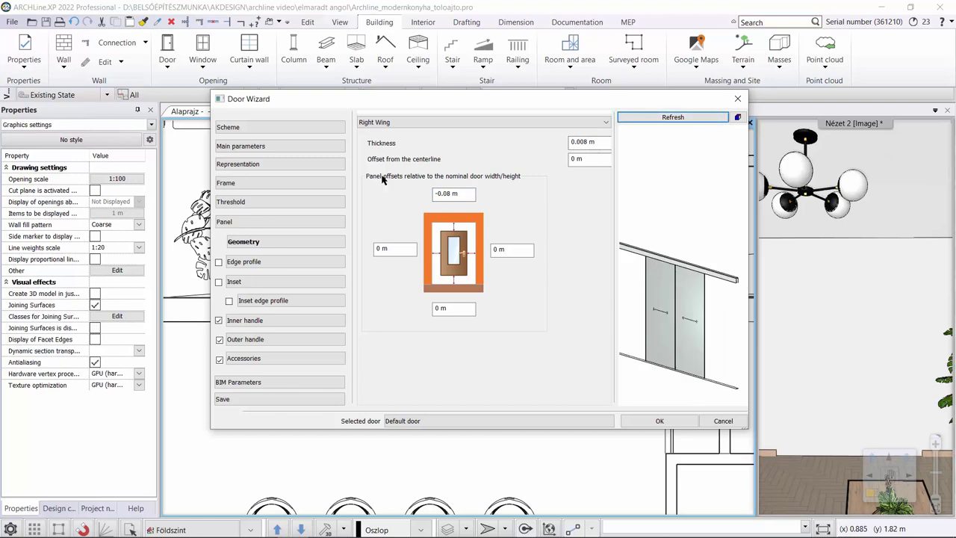
Enable the inner handle on the right wing and set its handle type to the custom rectangle handle
click(267, 321)
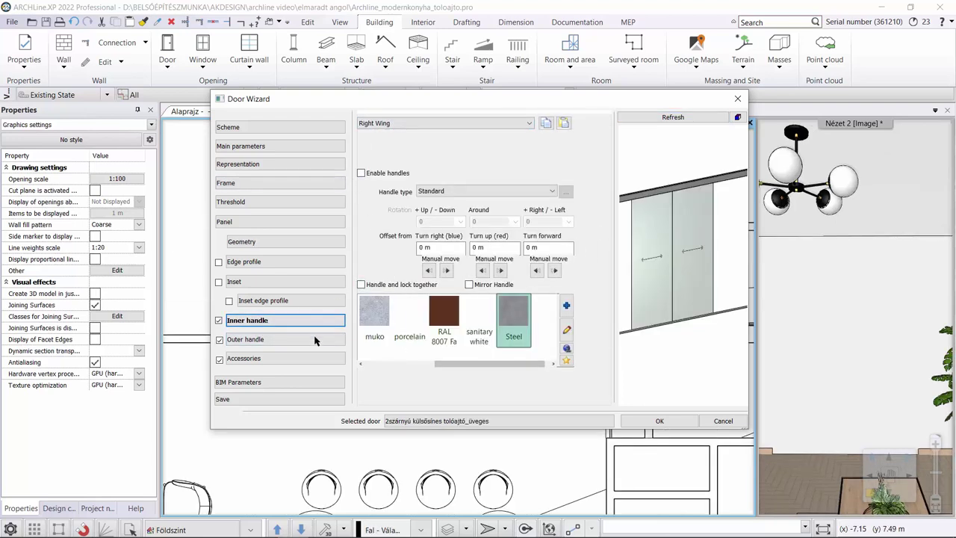
click(379, 174)
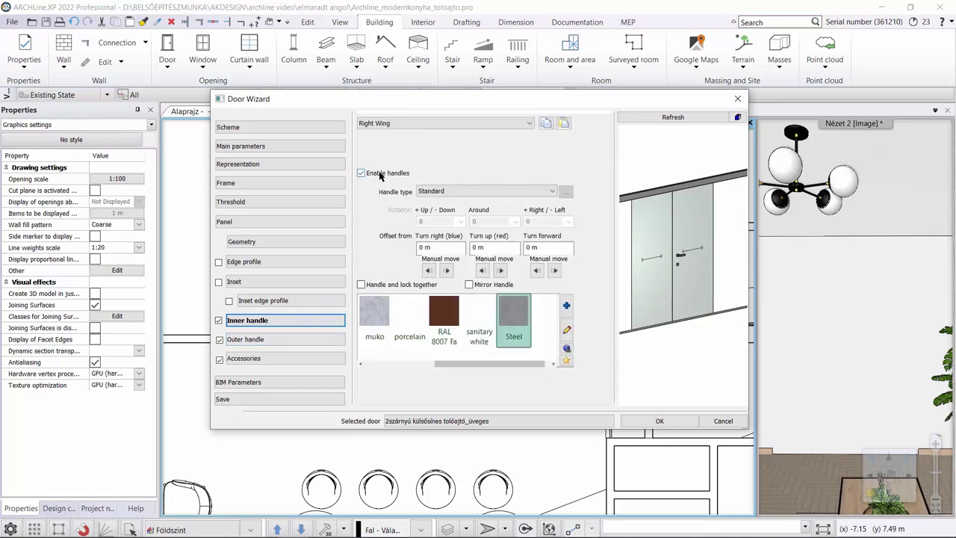
click(448, 191)
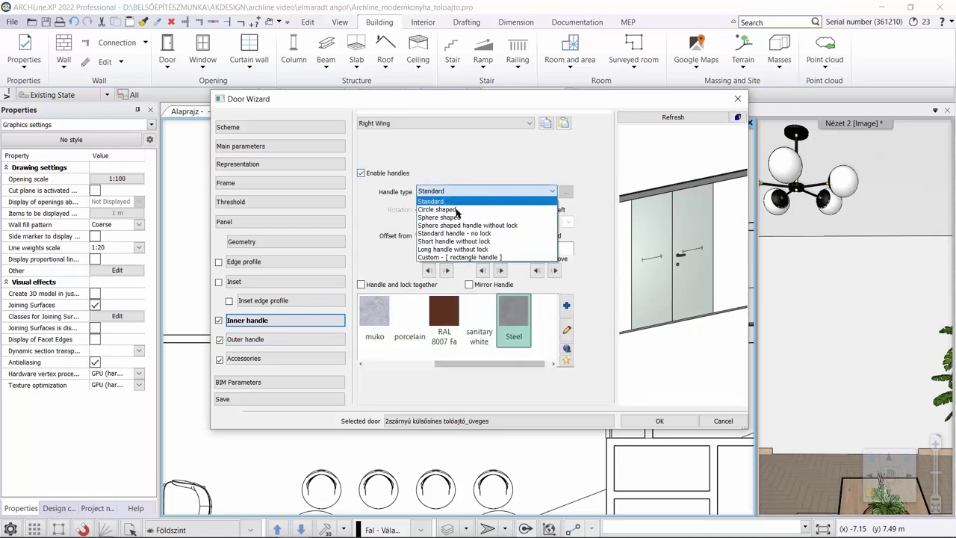
click(489, 255)
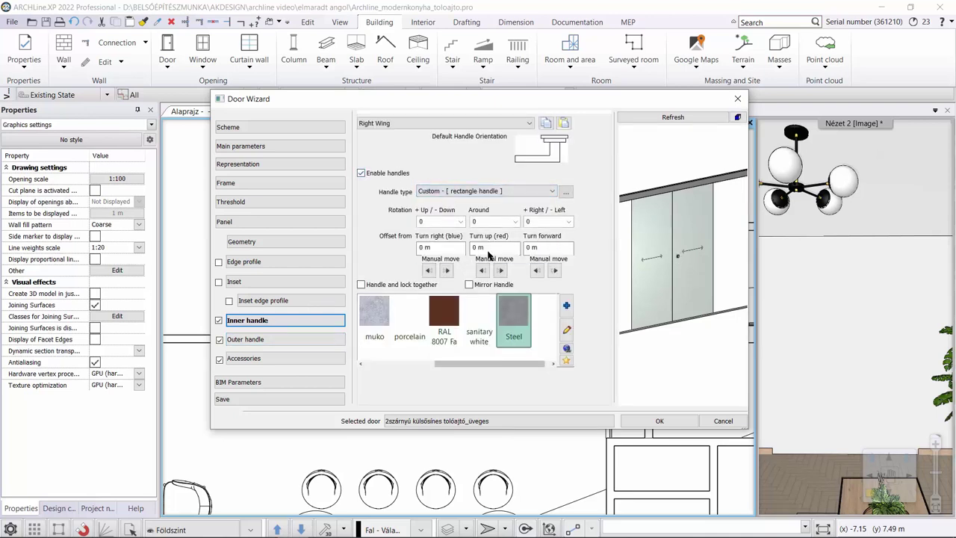
Replace the right wing's custom inner handle with the rectangle handle from the door handles in the Accessories category
click(567, 193)
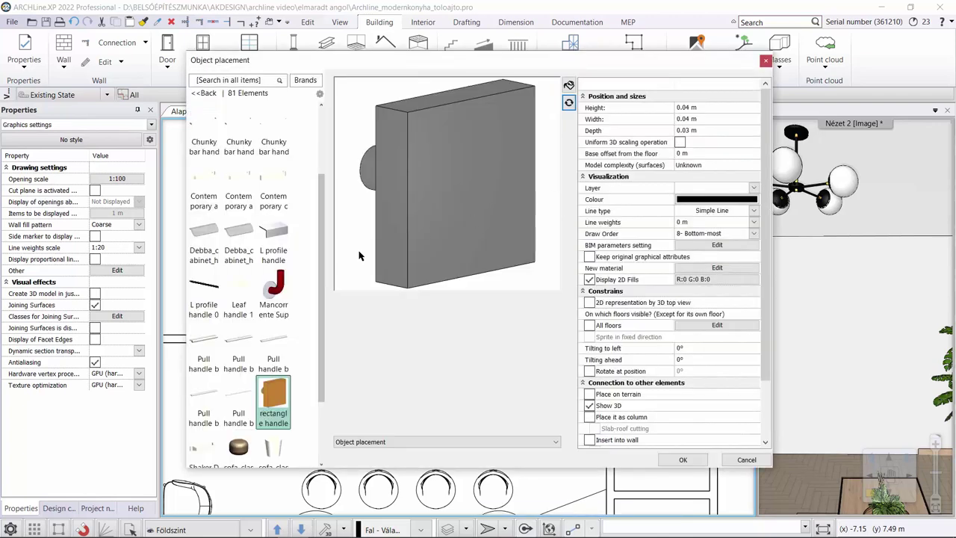
scroll(307, 314, down, 5)
scroll(307, 313, up, 3)
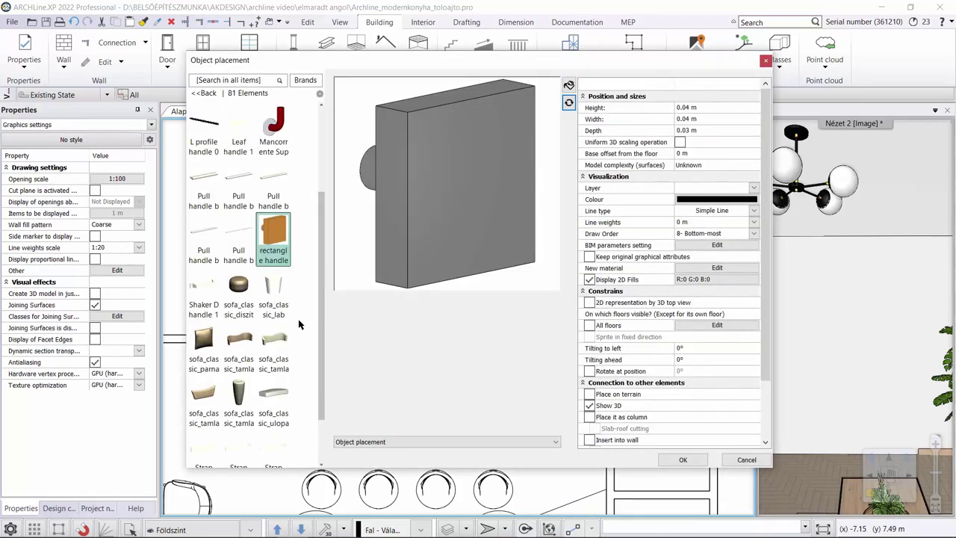
scroll(313, 241, up, 10)
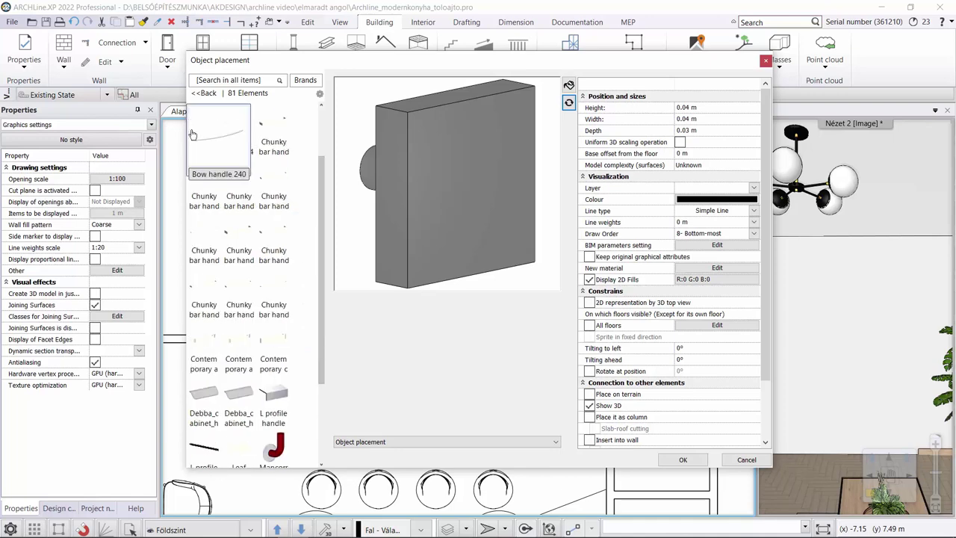
click(203, 93)
click(239, 168)
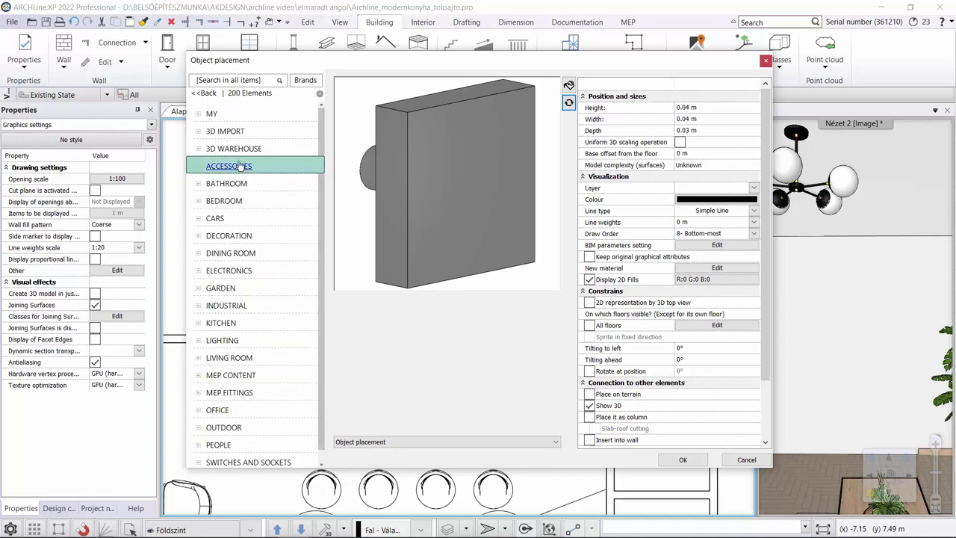
click(239, 165)
click(233, 200)
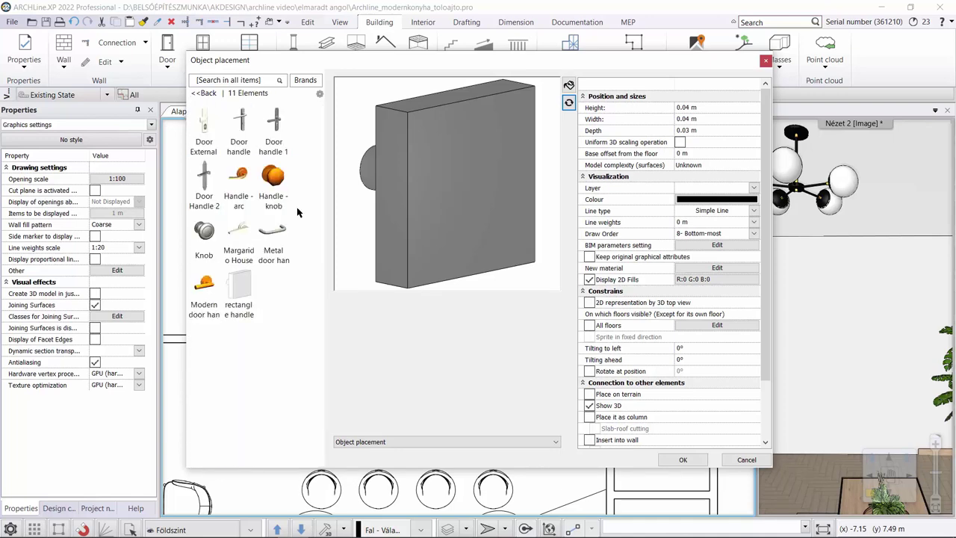
click(241, 299)
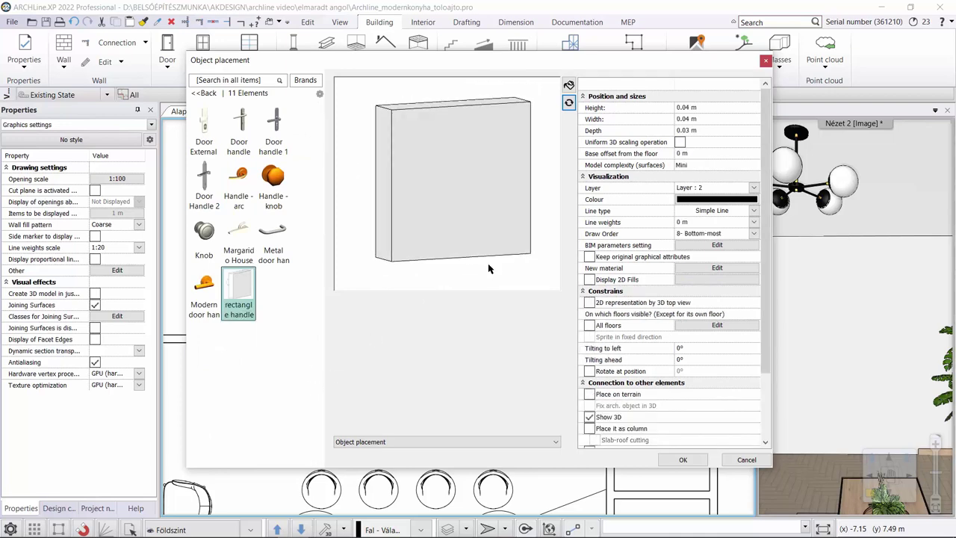
click(681, 459)
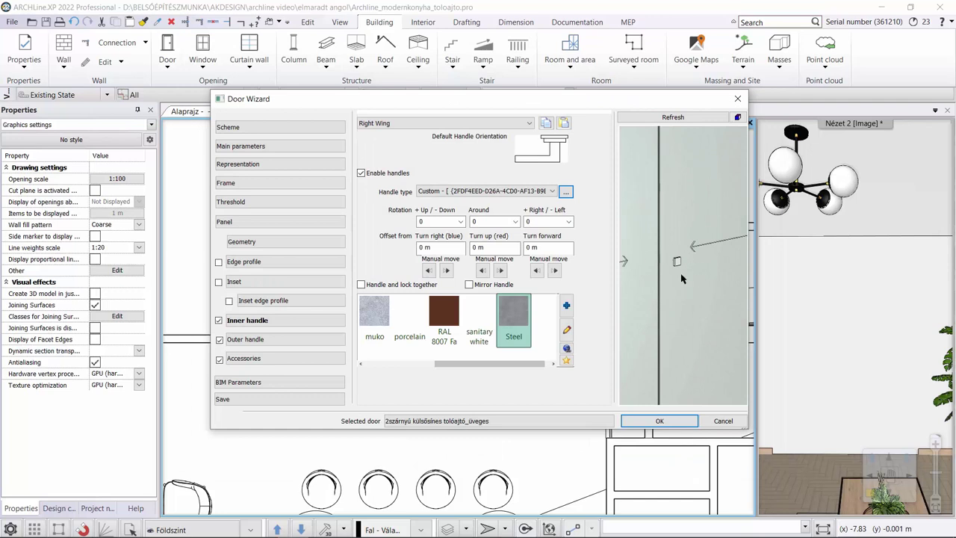
Enable the inner handle on the left wing and set its handle type to the custom handle
click(415, 123)
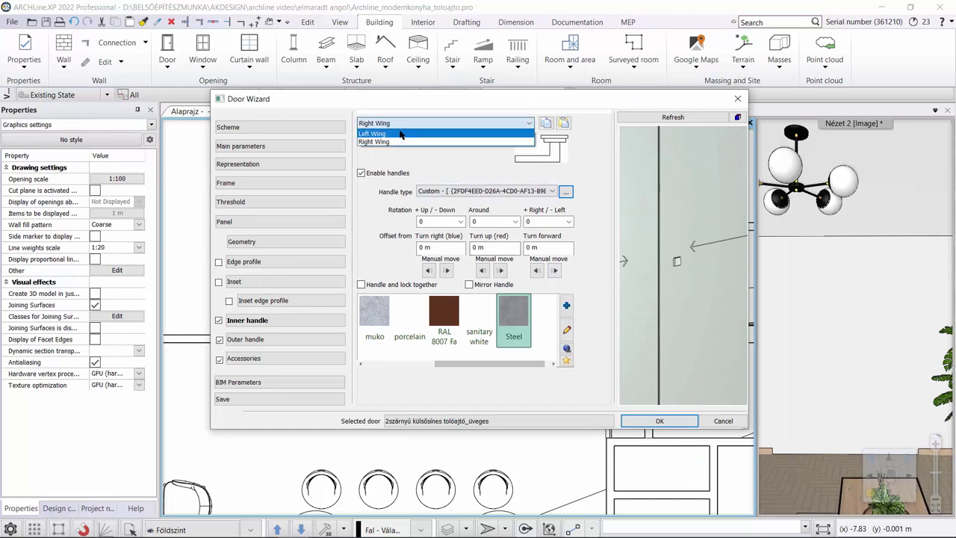
click(401, 134)
click(392, 174)
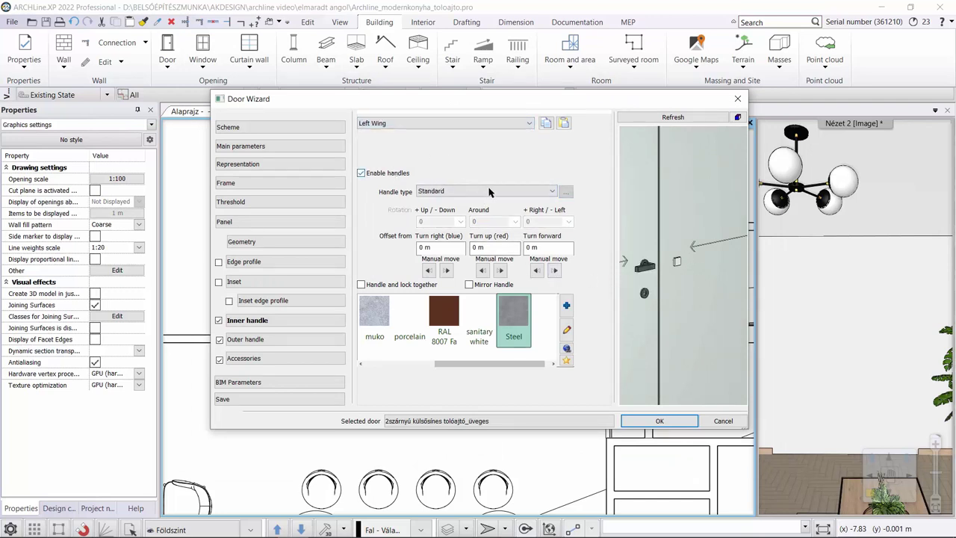
click(497, 192)
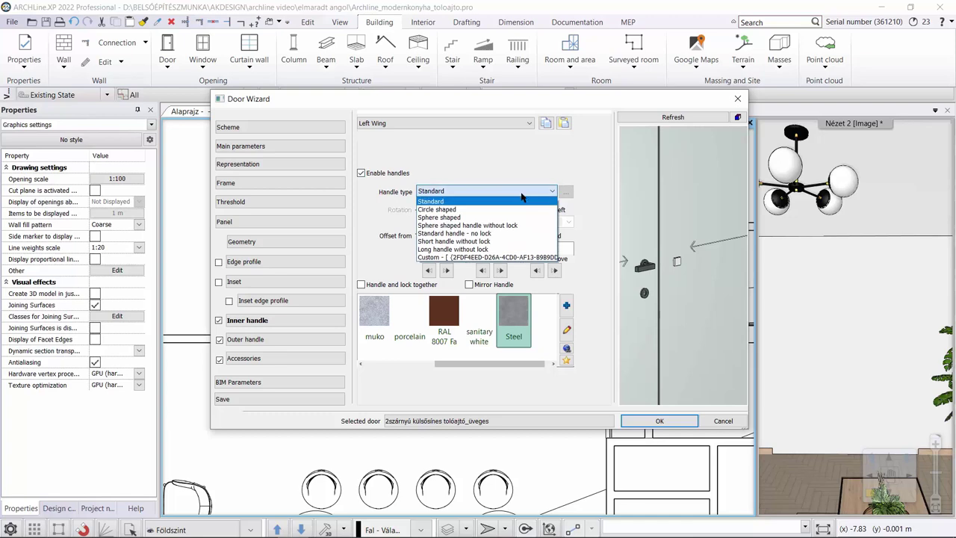
click(487, 256)
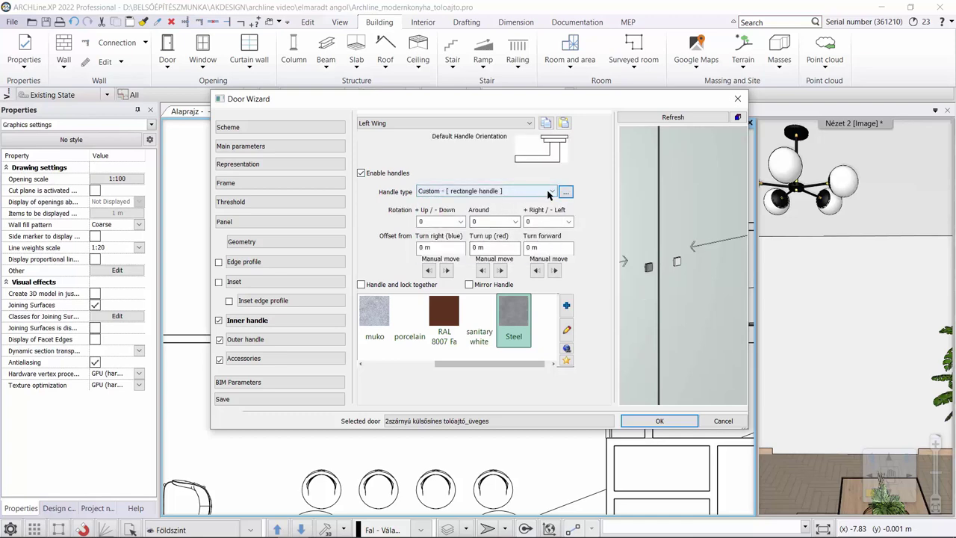
Replace the left wing's custom inner handle with rectangle handle_alu from the door handles in the Accessories category
click(566, 193)
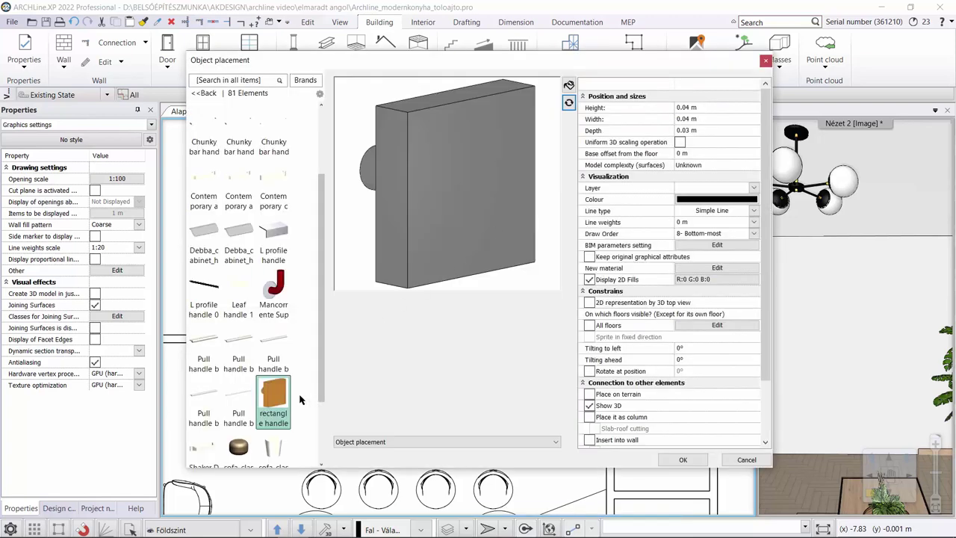
click(212, 96)
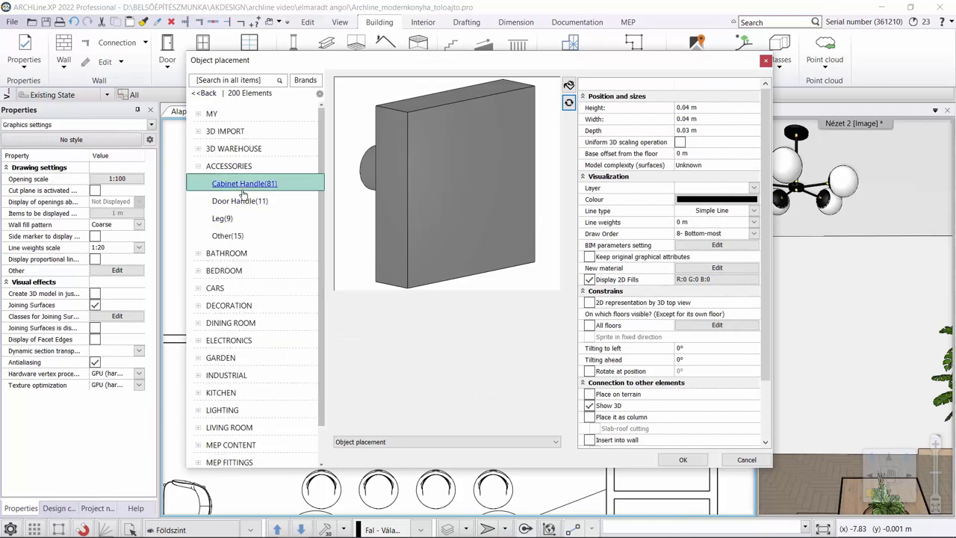
click(244, 186)
click(239, 293)
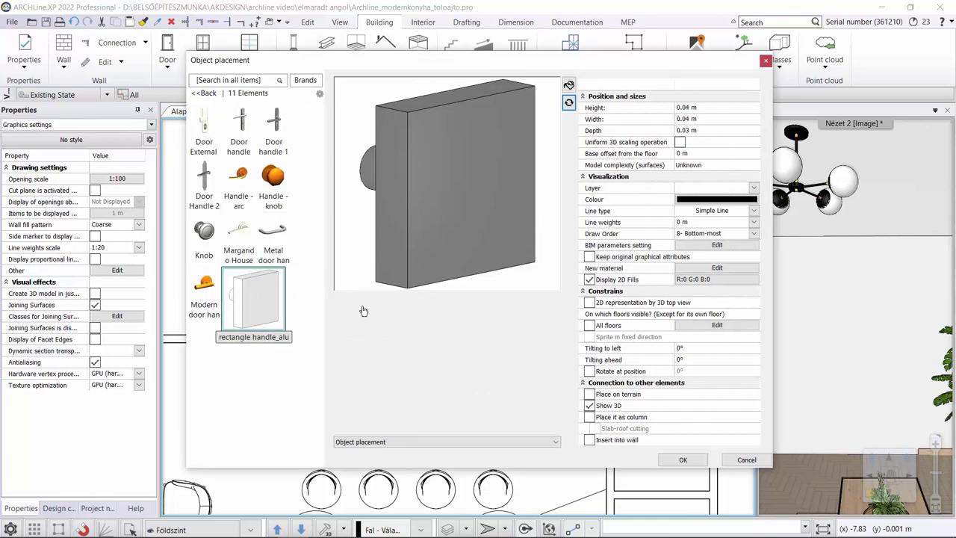
click(681, 459)
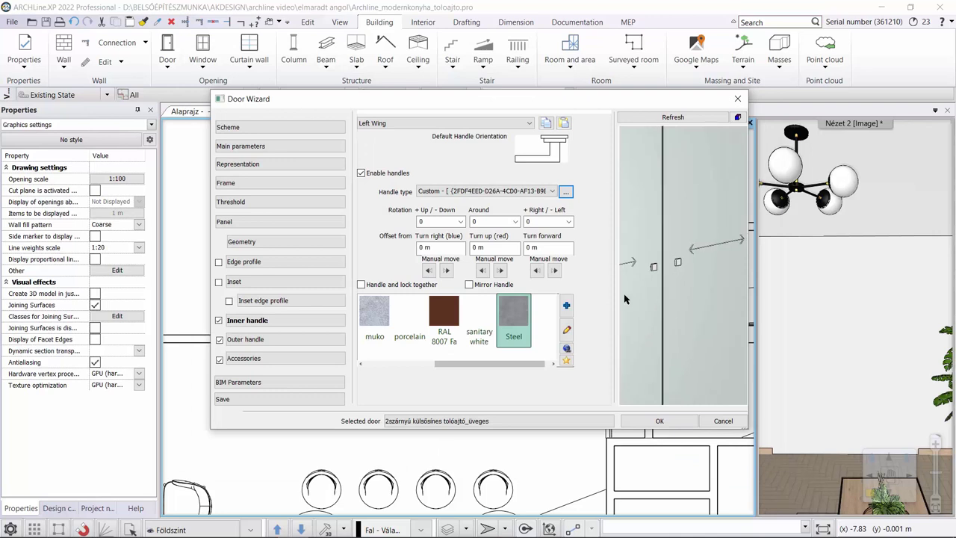
Set the left wing's outer handle type to the custom rectangle handle, with the door's outer side shown in the preview
click(262, 339)
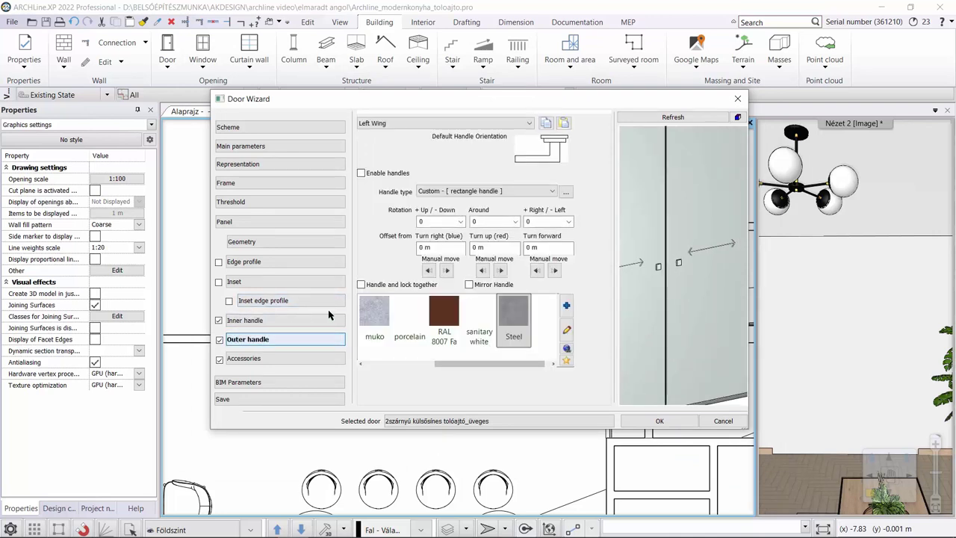
scroll(665, 281, down, 3)
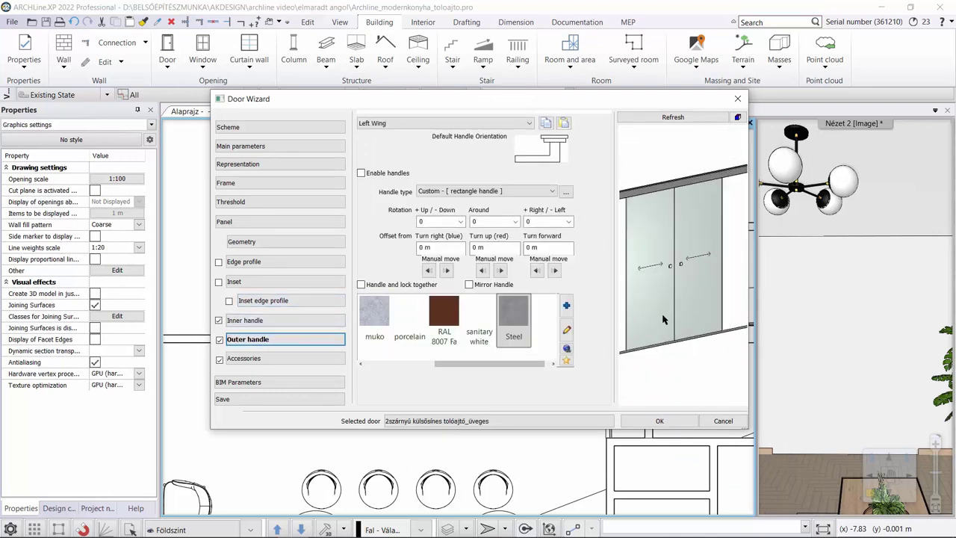
scroll(666, 324, down, 2)
drag(668, 299, 685, 267)
scroll(689, 271, up, 5)
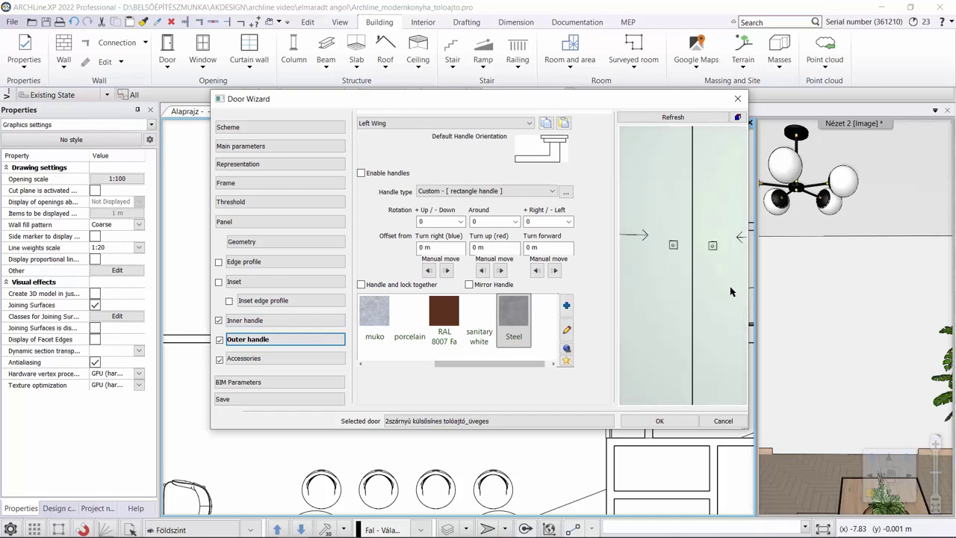
drag(731, 291, 710, 297)
click(502, 193)
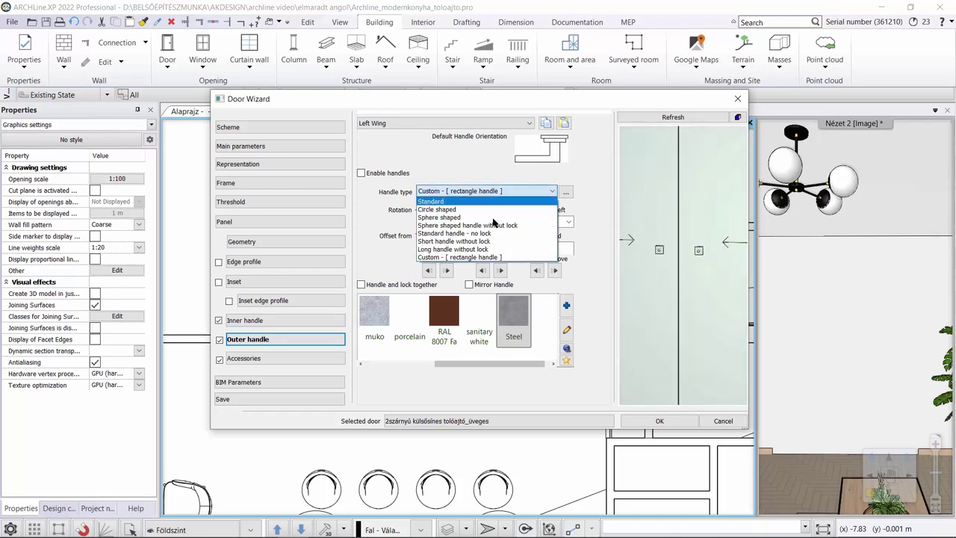
click(478, 258)
Assign rectangle handle_alu from the Accessories door handles to the left wing's outer handle, enable that handle and refresh the preview
click(567, 192)
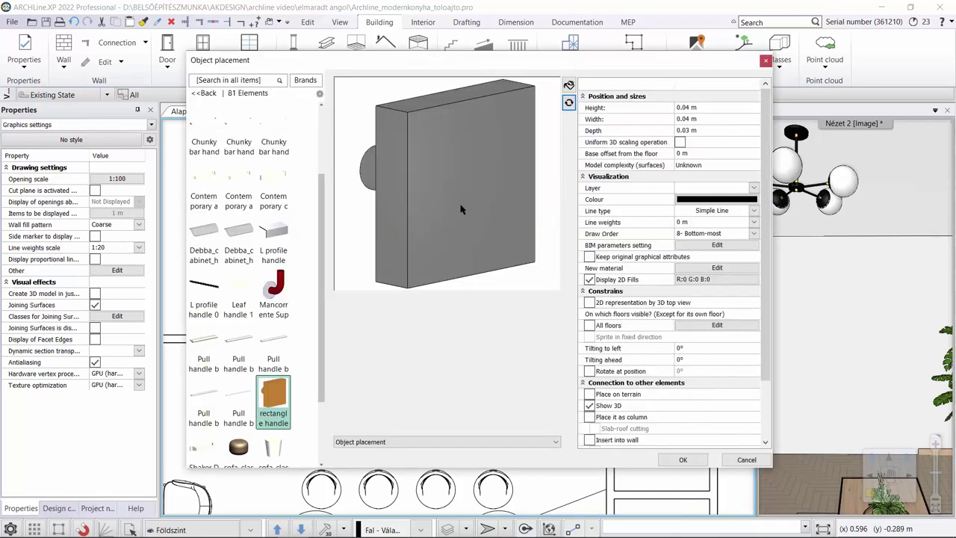
click(204, 93)
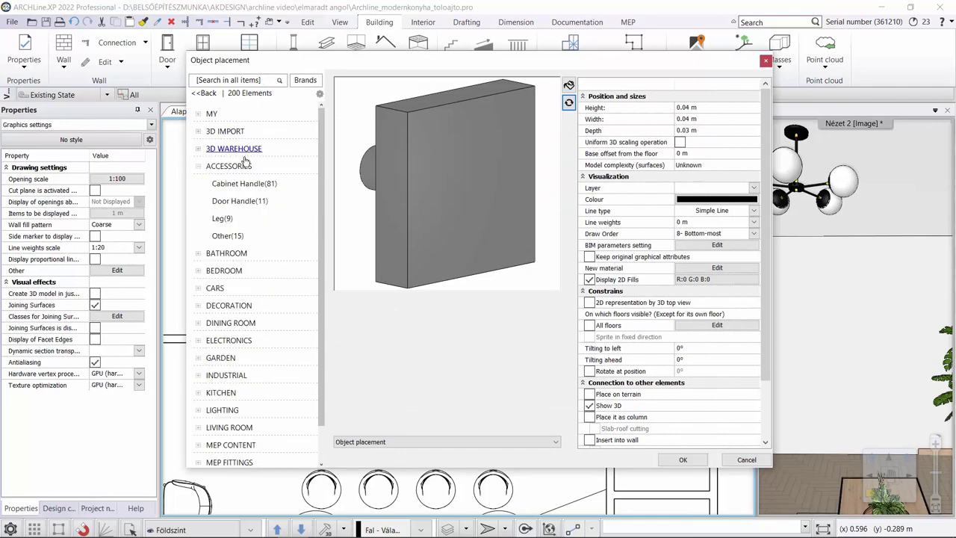
click(240, 199)
click(239, 299)
click(681, 459)
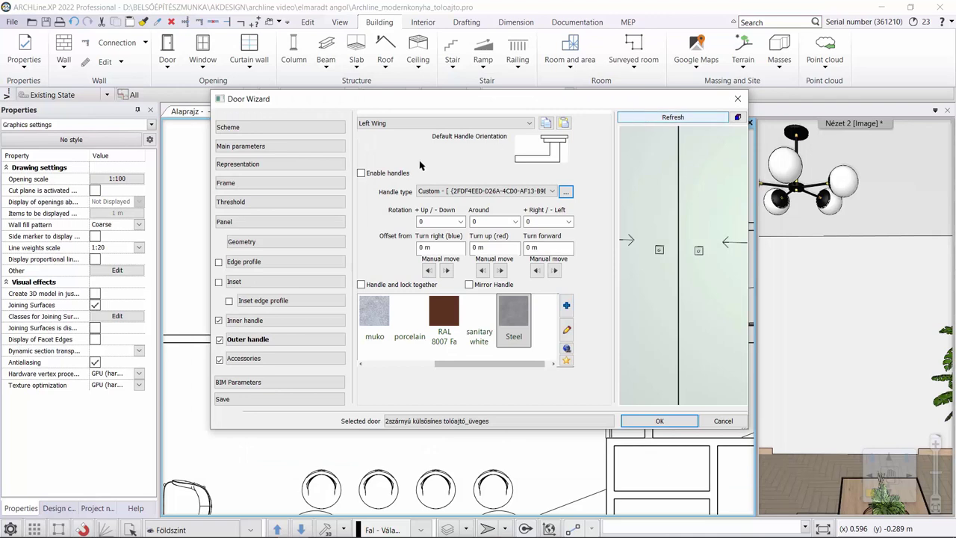
click(683, 118)
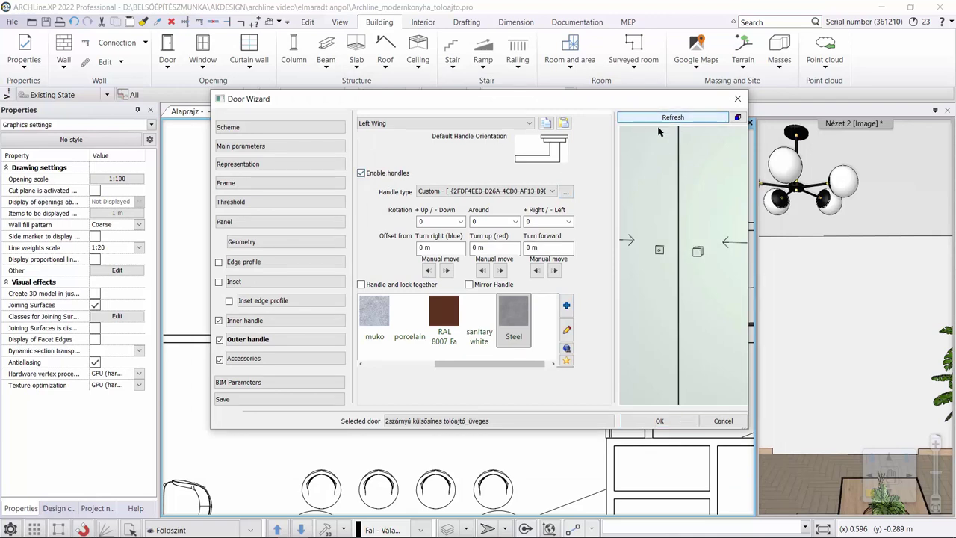
Enable the outer handle on the right wing and set its handle type to the custom rectangle handle
click(422, 123)
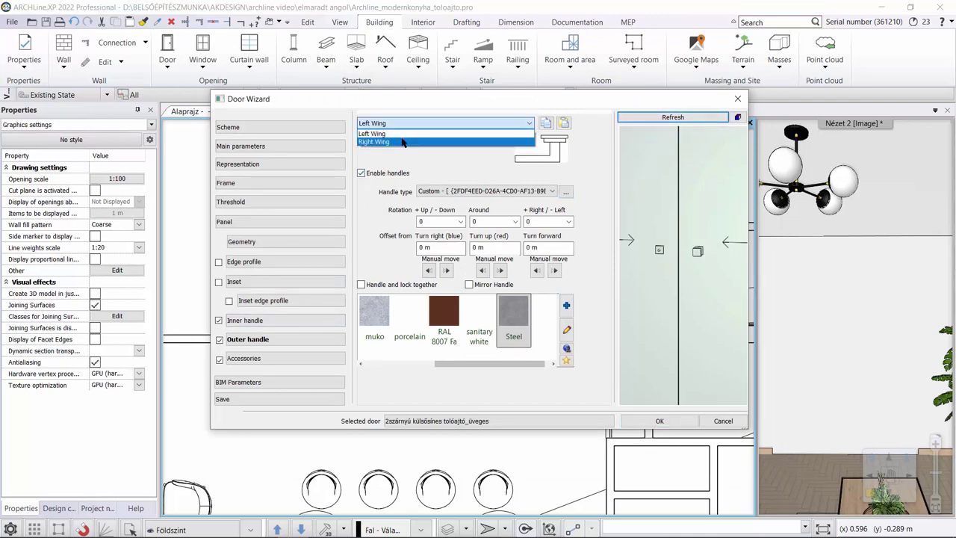
click(422, 141)
click(361, 172)
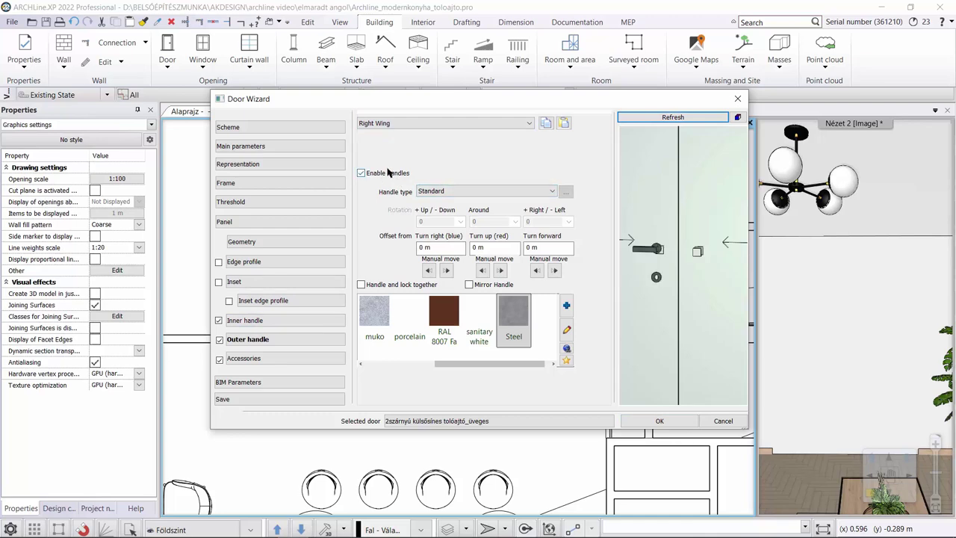
click(452, 191)
click(478, 255)
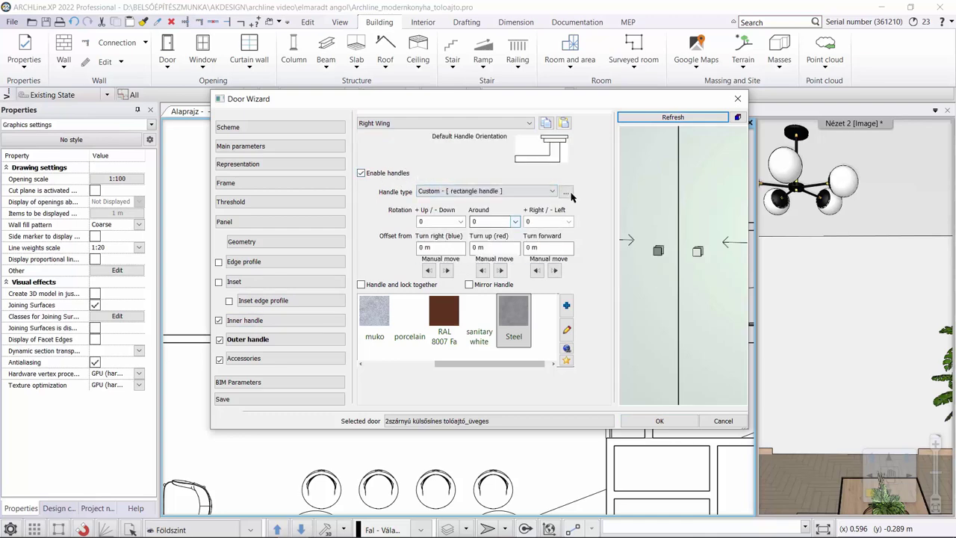
Try to replace the right wing's custom outer handle with rectangle handle_alu from the Accessories door handles, then refresh the preview
click(567, 193)
scroll(299, 198, up, 5)
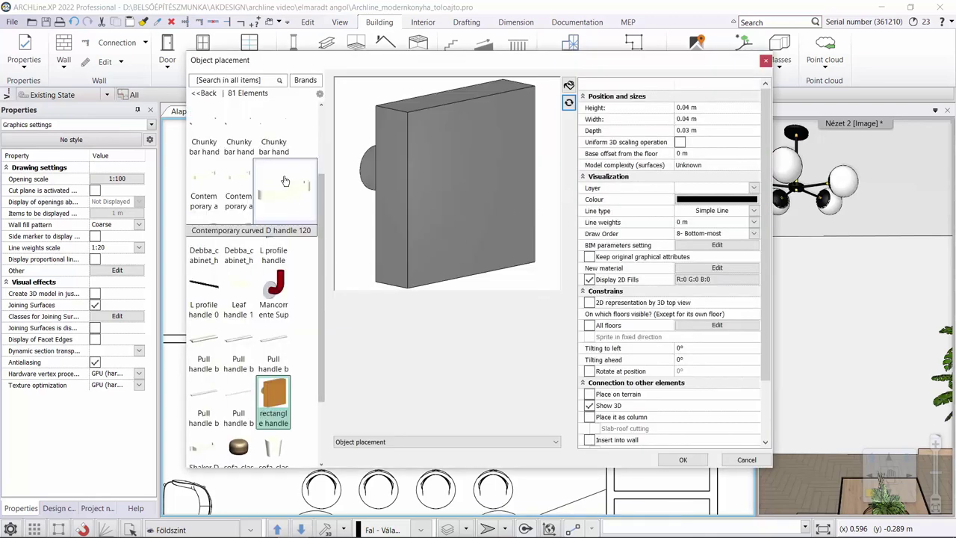
click(203, 93)
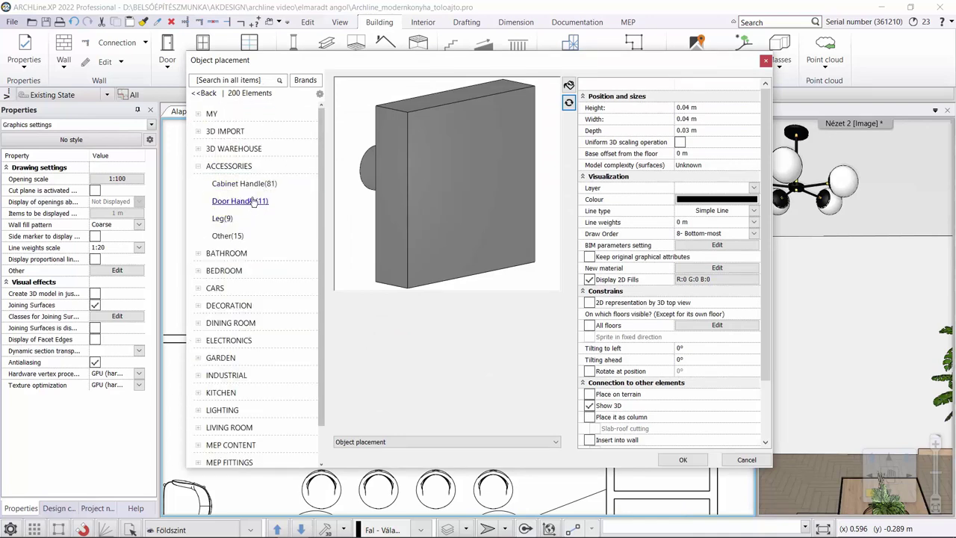
click(255, 202)
click(267, 309)
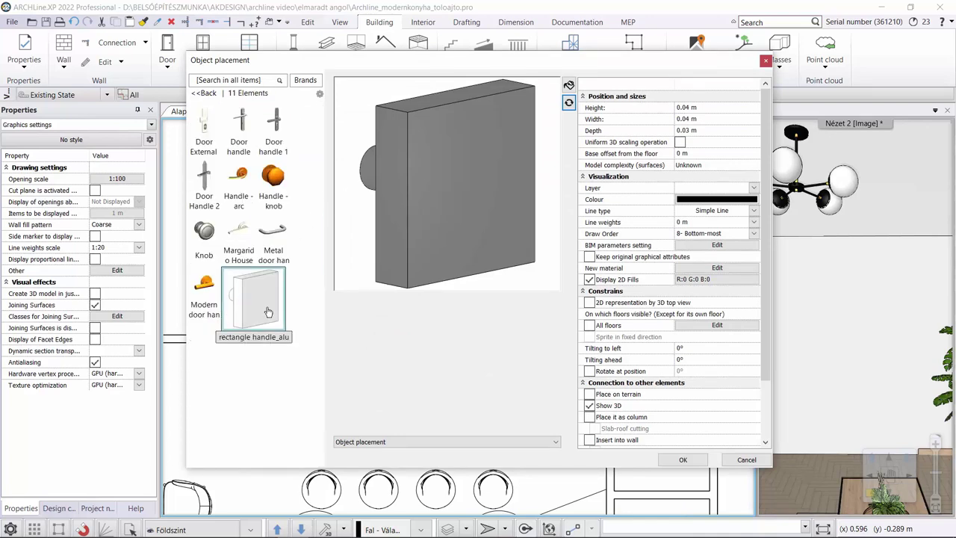
click(683, 460)
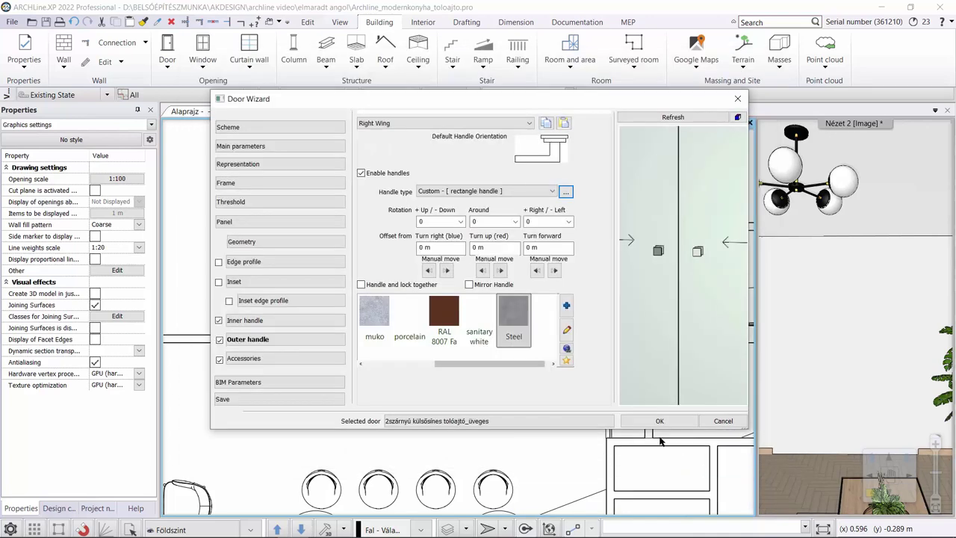
click(661, 117)
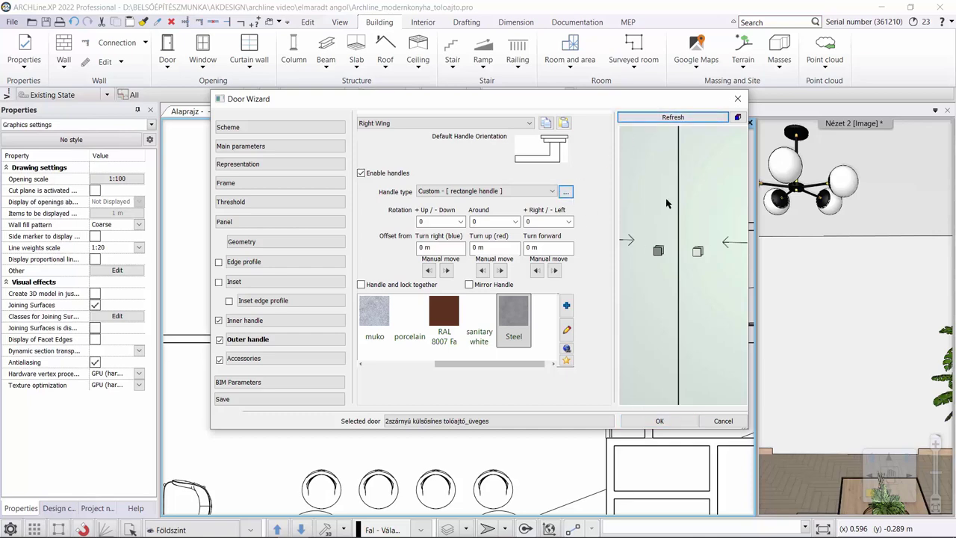
Assign rectangle handle_alu from the Accessories door handles to the right wing's outer handle
click(566, 192)
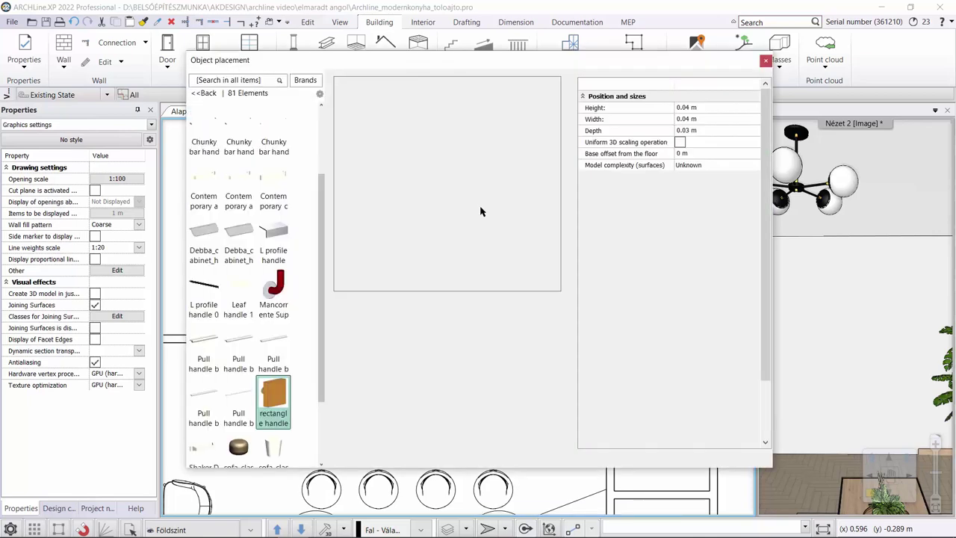
click(203, 94)
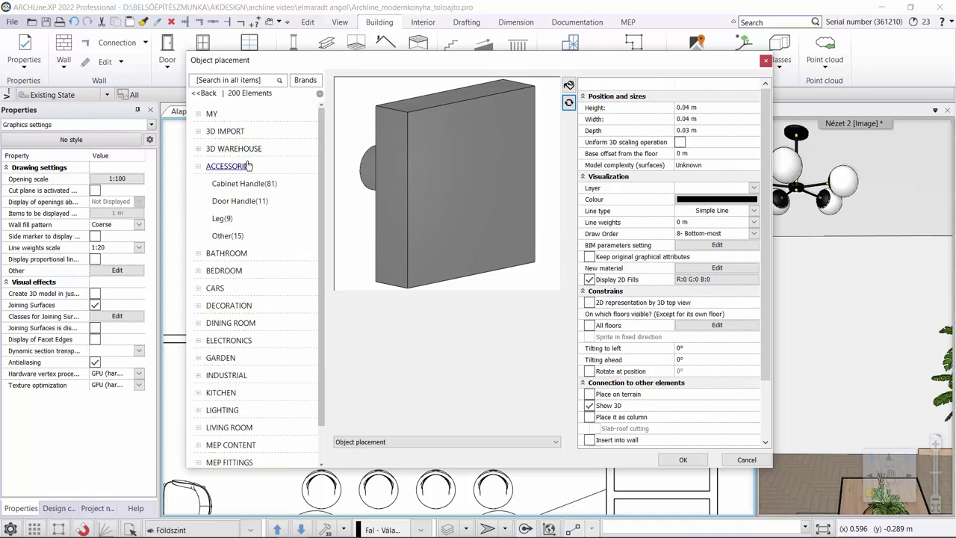
click(251, 199)
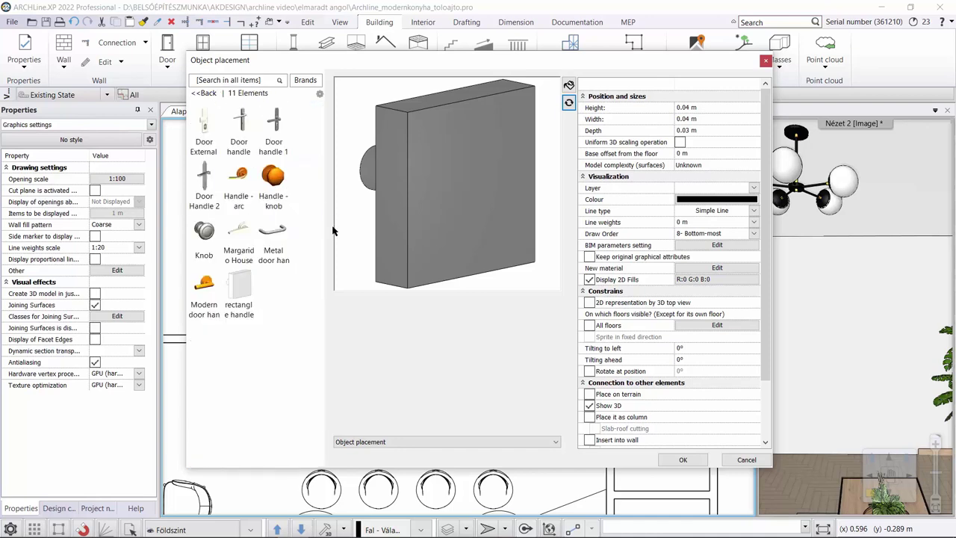
click(678, 459)
scroll(690, 271, down, 8)
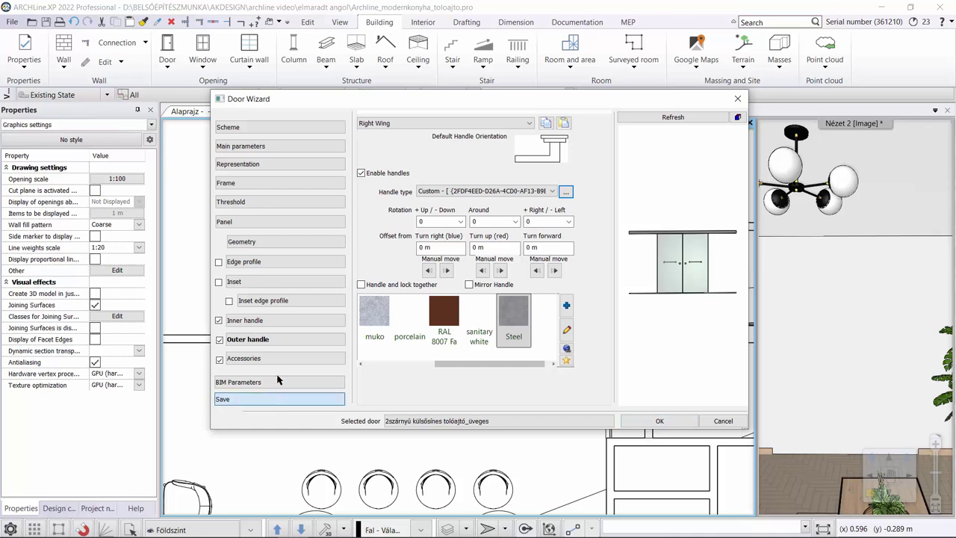
Save the door to the library as Slidingdoorout_double_glass in category MY, sub category Sliding door
click(276, 399)
click(487, 249)
click(496, 249)
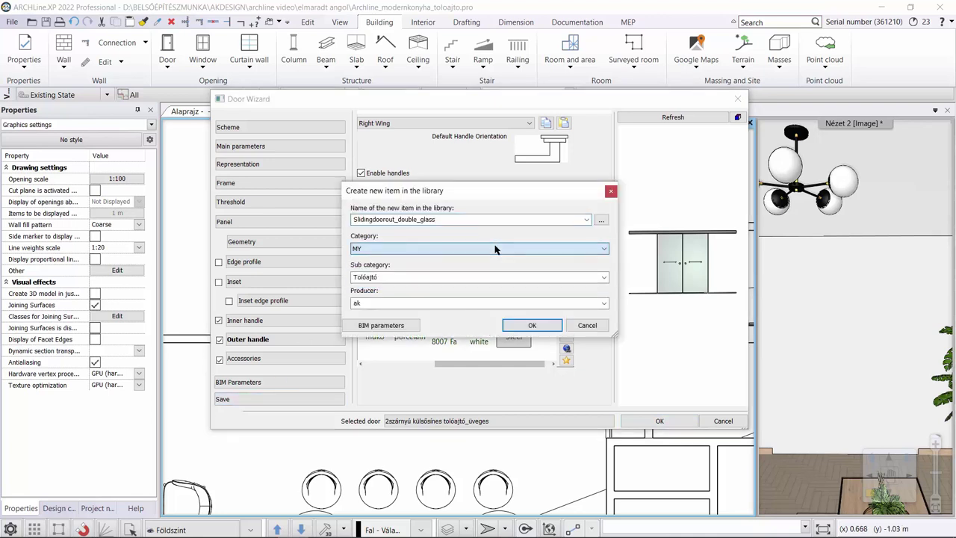
click(604, 277)
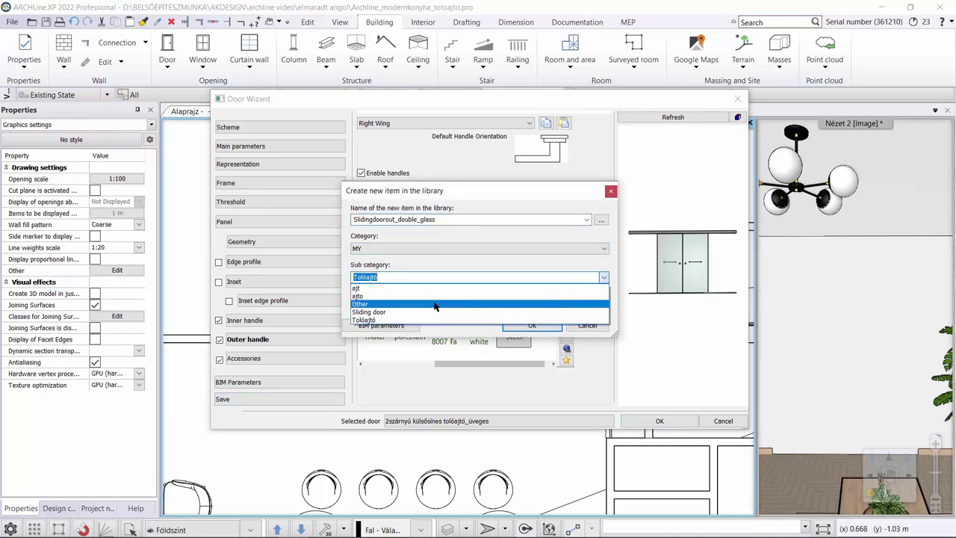
click(458, 314)
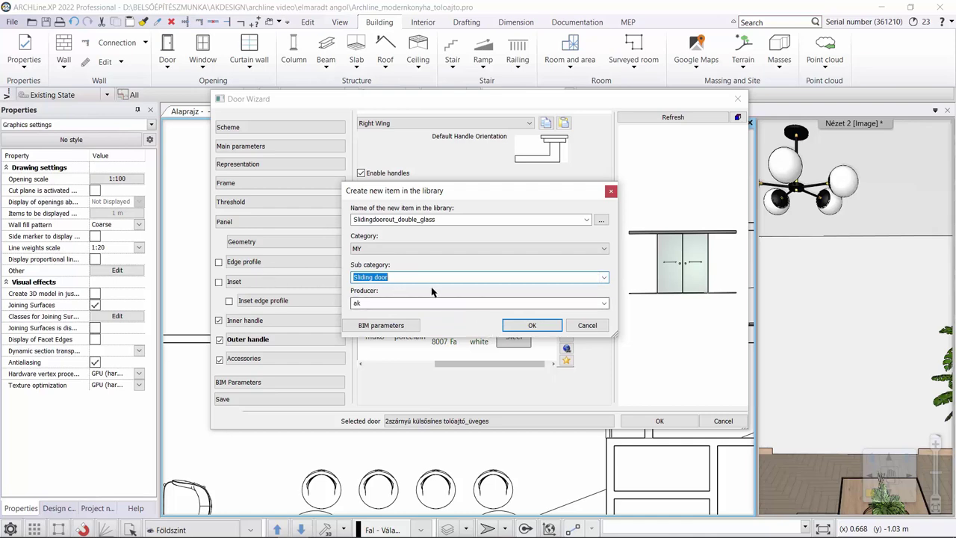
click(537, 323)
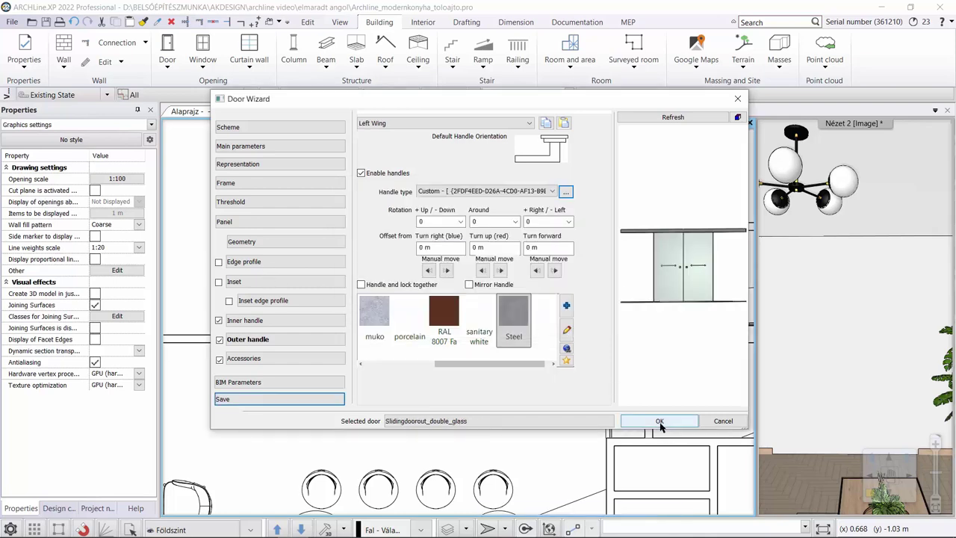
Accept the door settings and place the door in the wall between kitchen and living area, with its opening side facing the living area
click(659, 420)
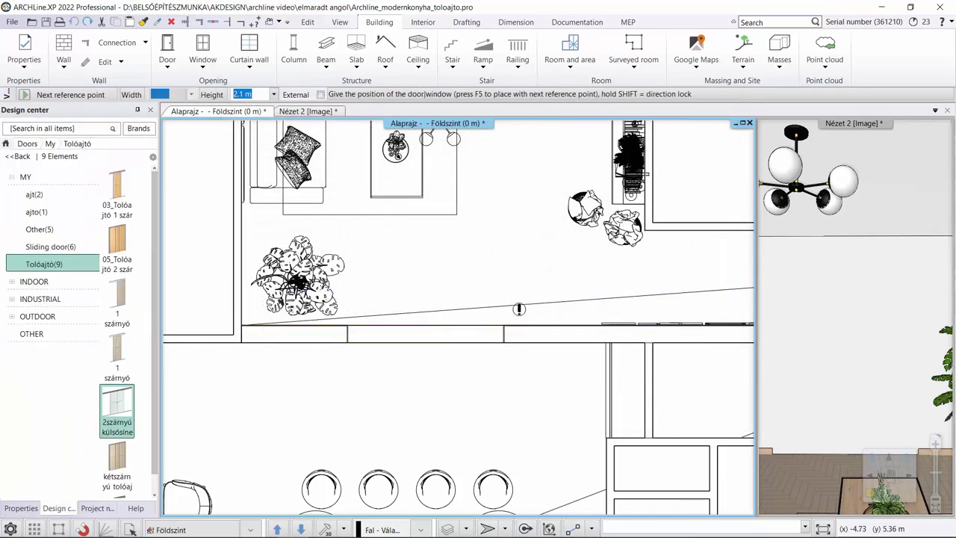
click(505, 323)
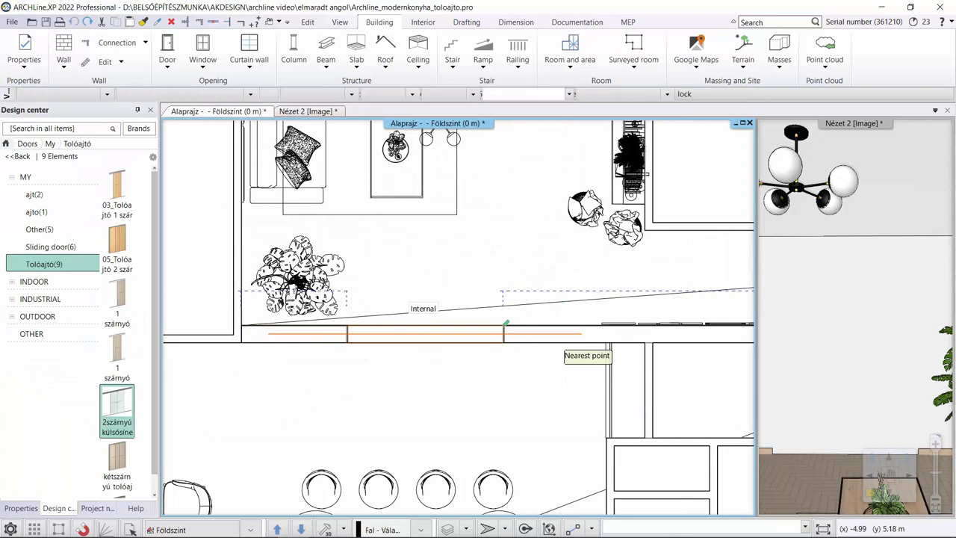
click(505, 301)
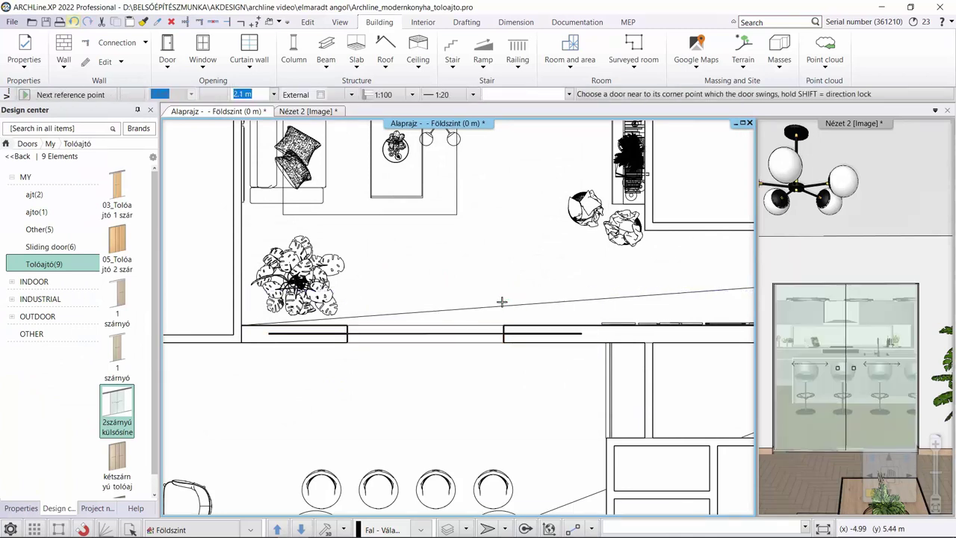
Set the newly placed sliding door's distance from the wall line to 0 m in the floor plan
click(486, 337)
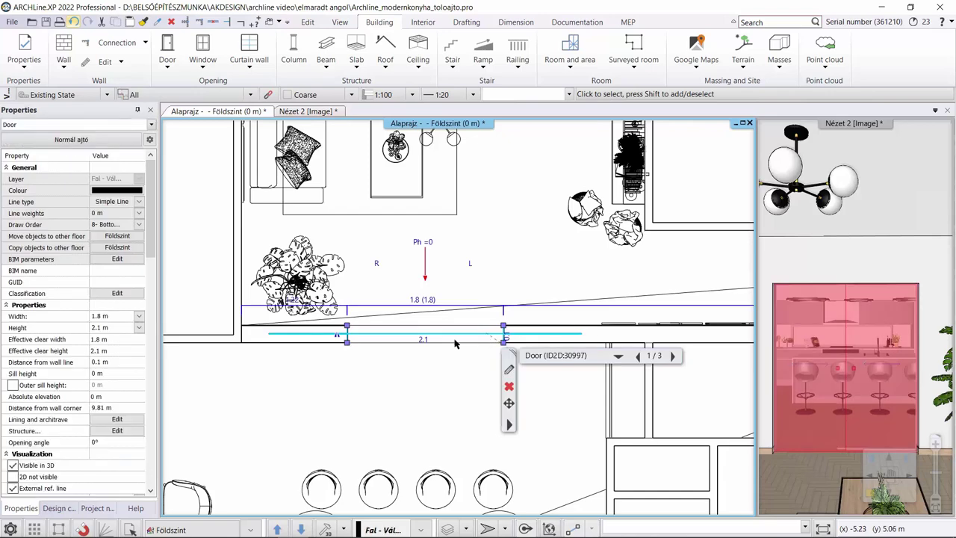
click(9, 361)
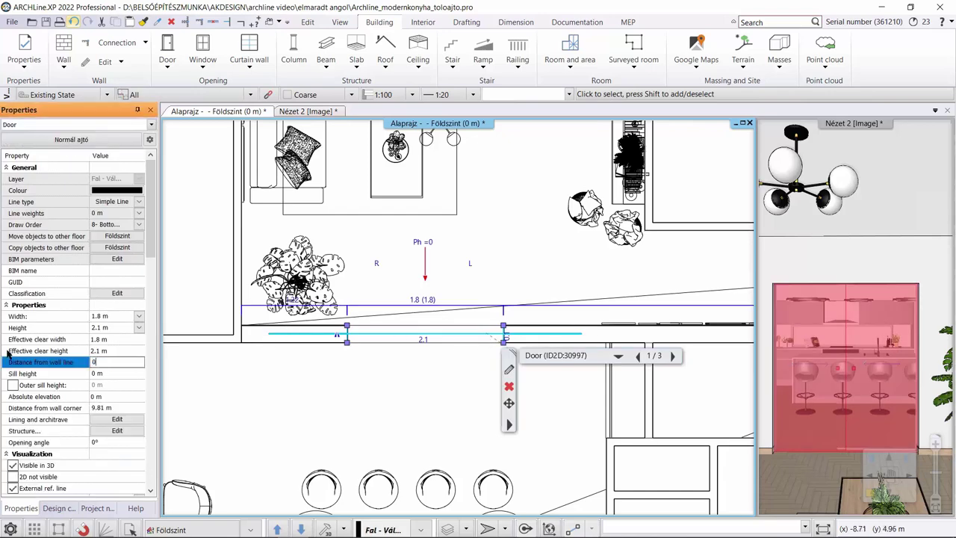
key(Escape)
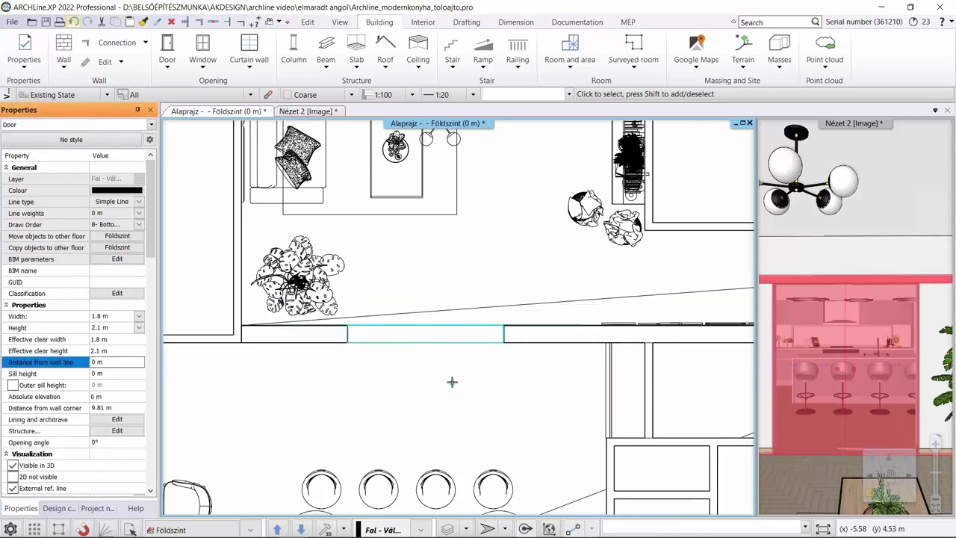
middle_drag(453, 382, 482, 391)
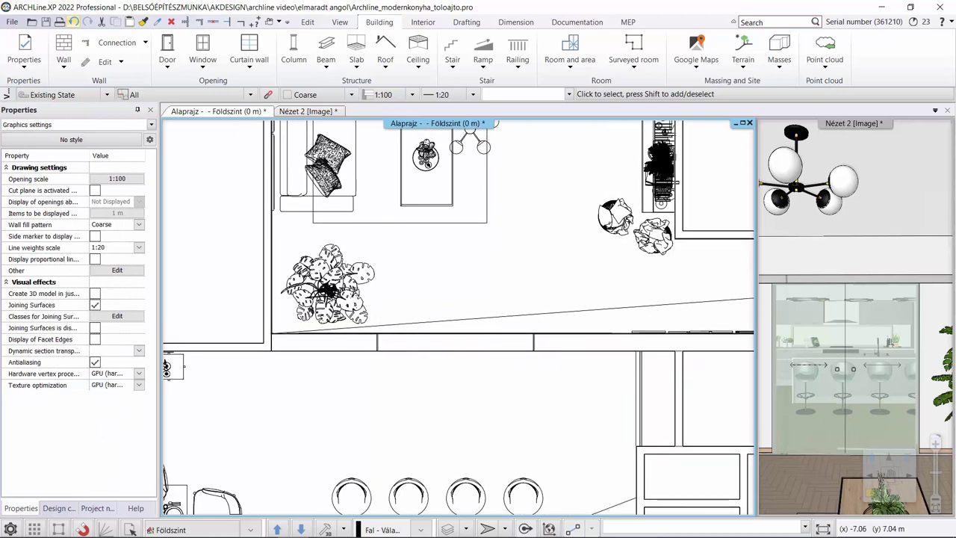
Show the Nézet 2 view at full size and try out the sliding motion of the glass door
click(311, 111)
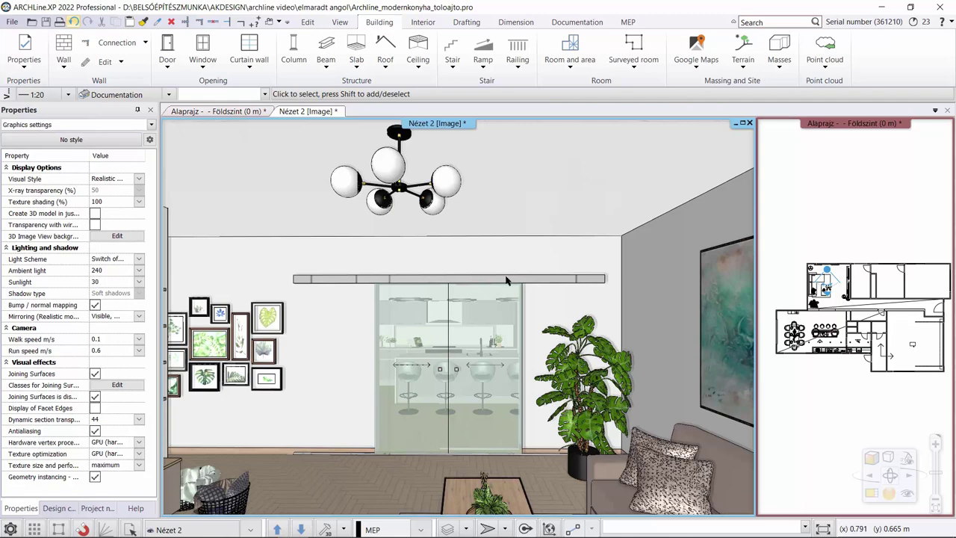
click(736, 124)
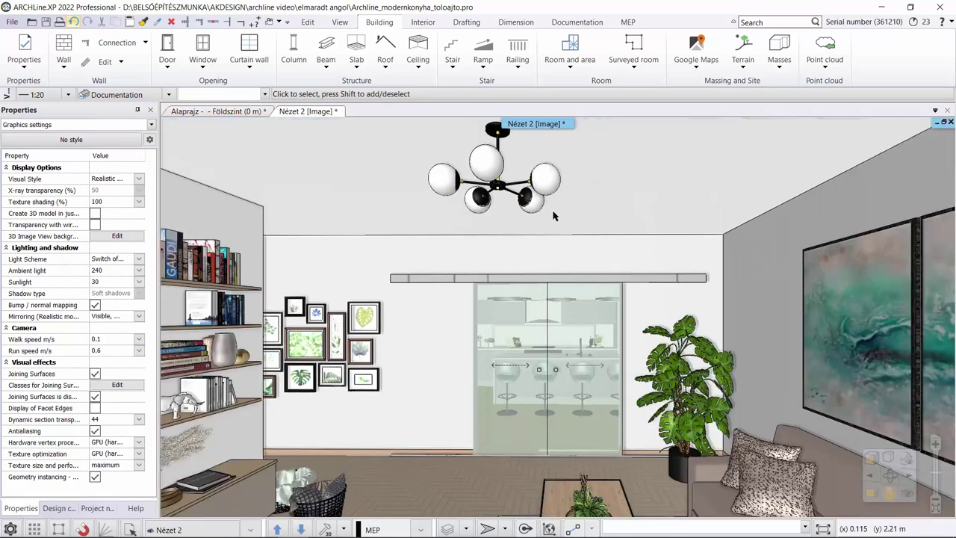
click(569, 380)
click(572, 371)
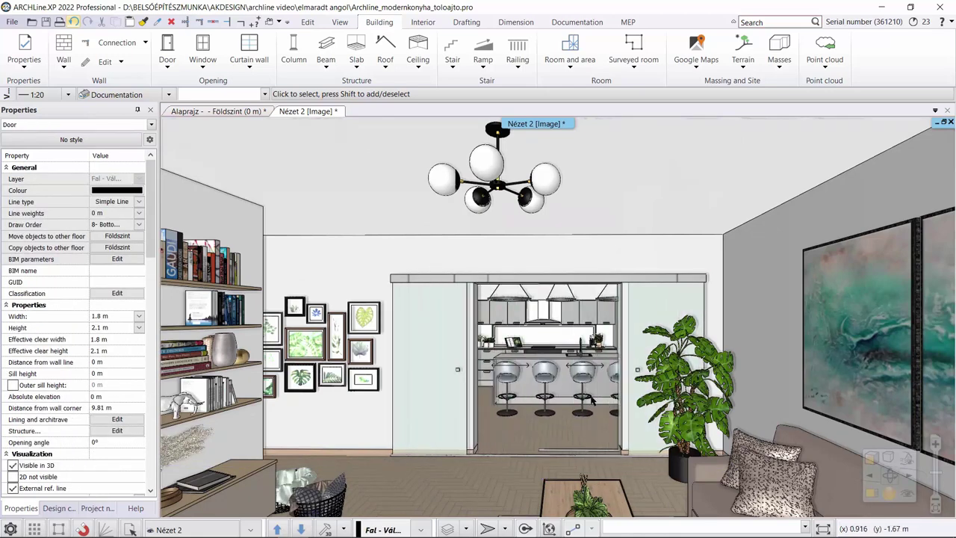
Set the opening angle of the glass sliding door to 40° in the 3D view
click(116, 442)
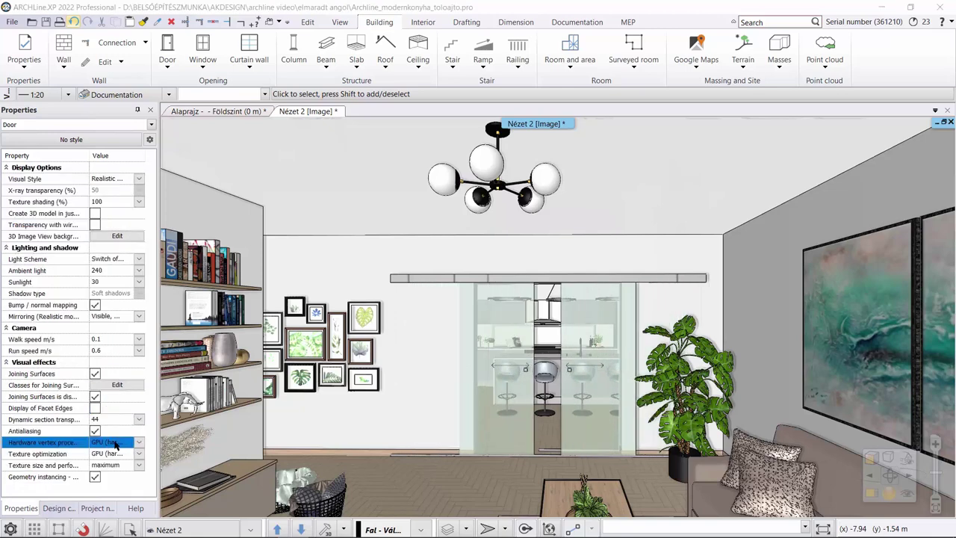
click(508, 335)
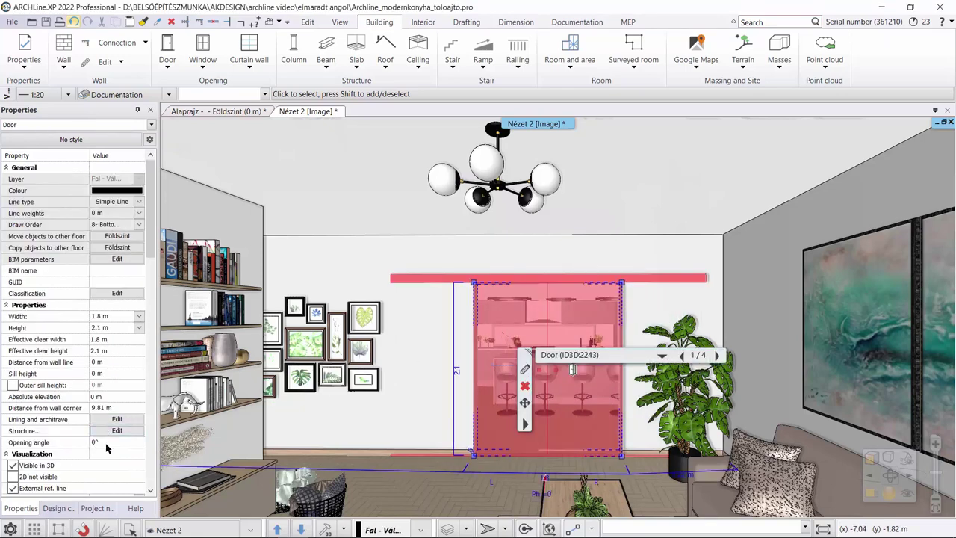
click(112, 442)
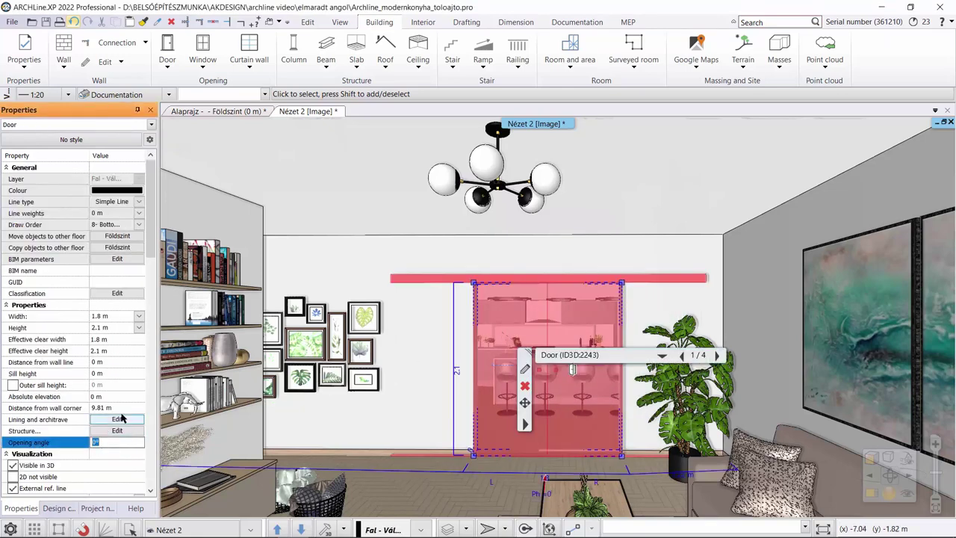
text(40)
key(Return)
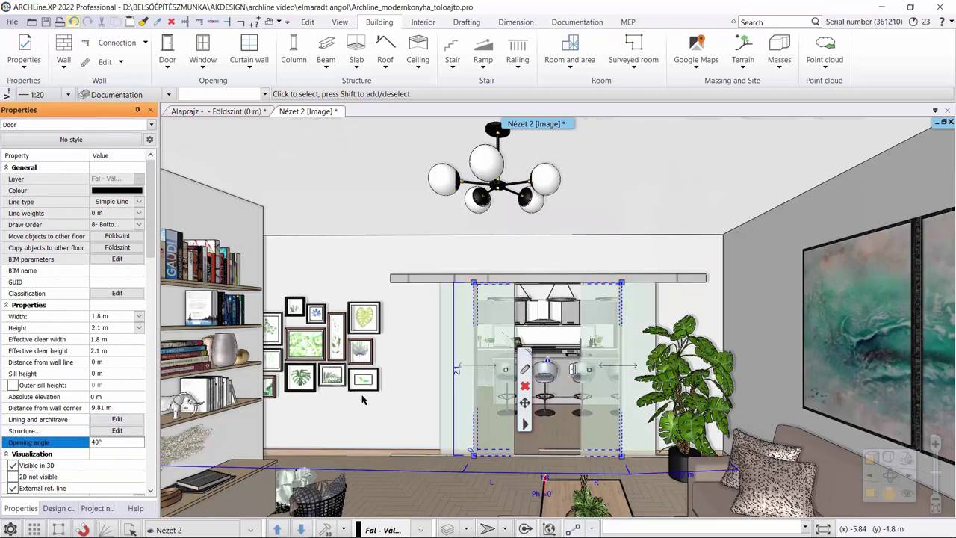